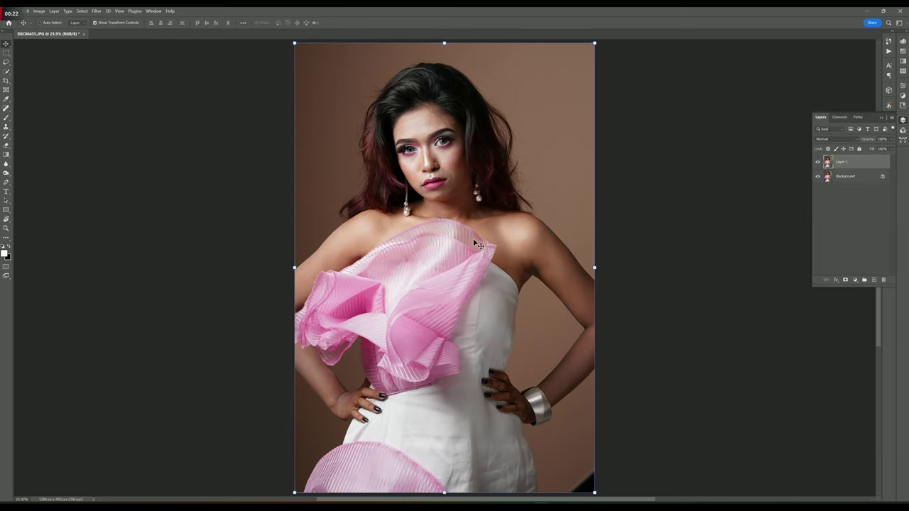
Zoom in on the eyes of the portrait
scroll(467, 248, "down", 2)
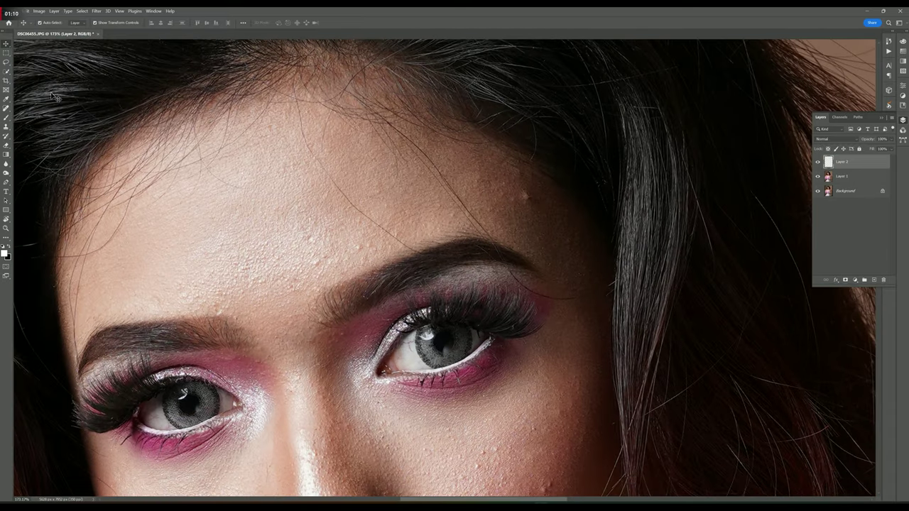
Spot-heal the stray hairs across the forehead on Layer 2
left_click(6, 108)
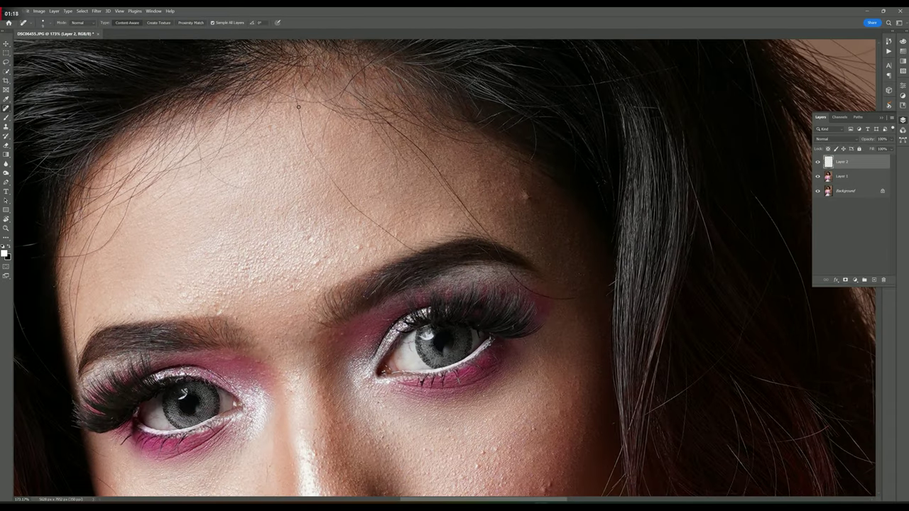
left_click_drag(299, 108, 394, 232)
left_click_drag(218, 178, 241, 189)
left_click_drag(195, 161, 186, 199)
left_click_drag(403, 137, 451, 191)
left_click_drag(436, 182, 474, 224)
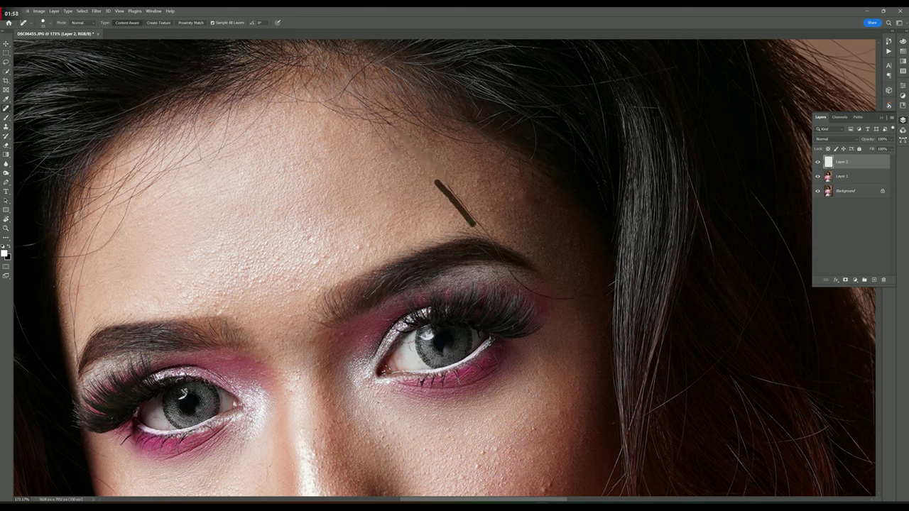
Heal the hairs at the brow edge, over the eyebrow and along the hairline, then fit the photo
scroll(459, 215, "down", 5)
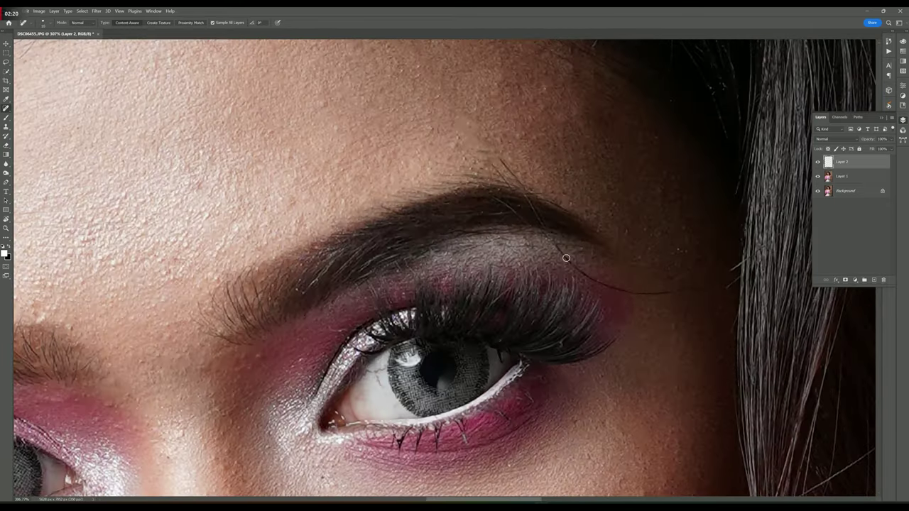
left_click_drag(553, 241, 696, 290)
left_click_drag(500, 158, 523, 182)
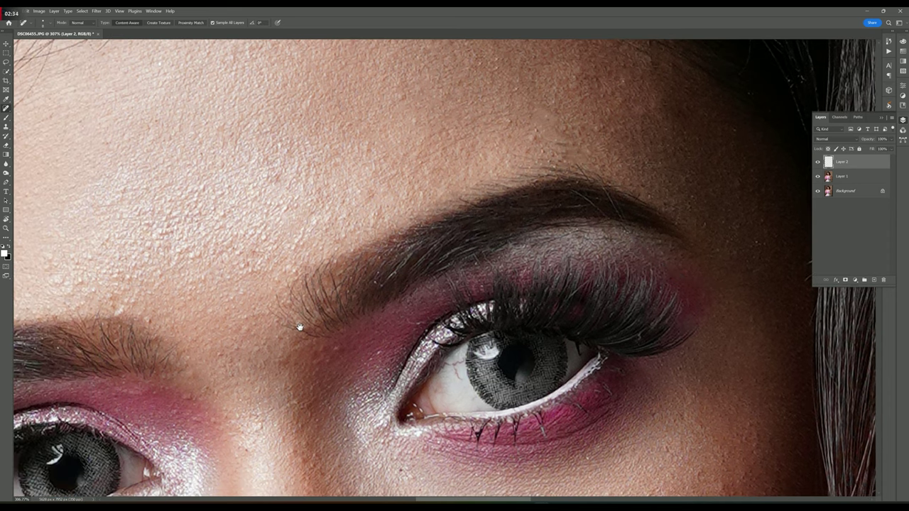
left_click_drag(300, 324, 432, 300)
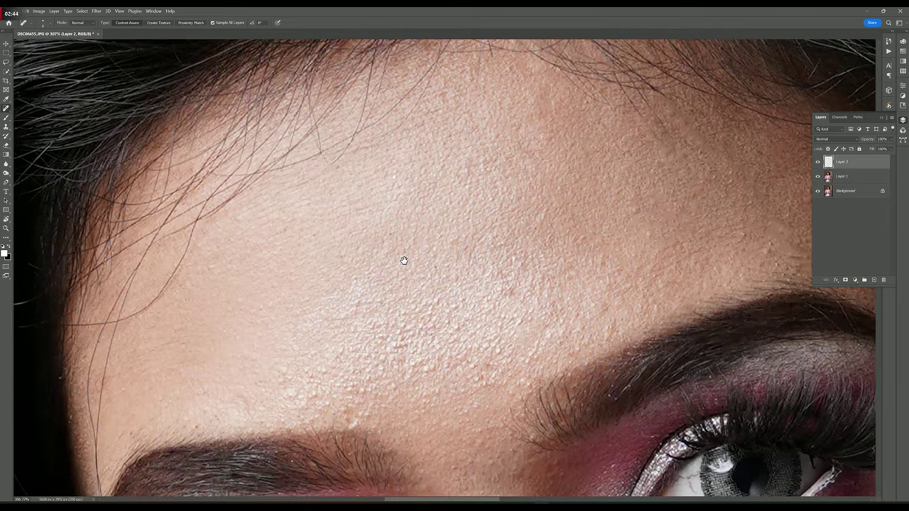
left_click_drag(306, 201, 431, 255)
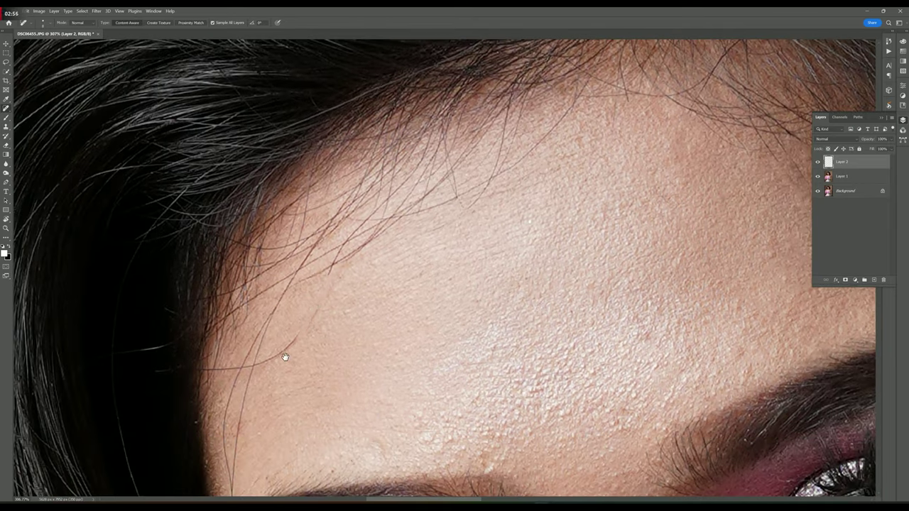
mouse_move(284, 357)
left_mouse_down()
mouse_move(340, 290)
mouse_move(295, 267)
left_mouse_up()
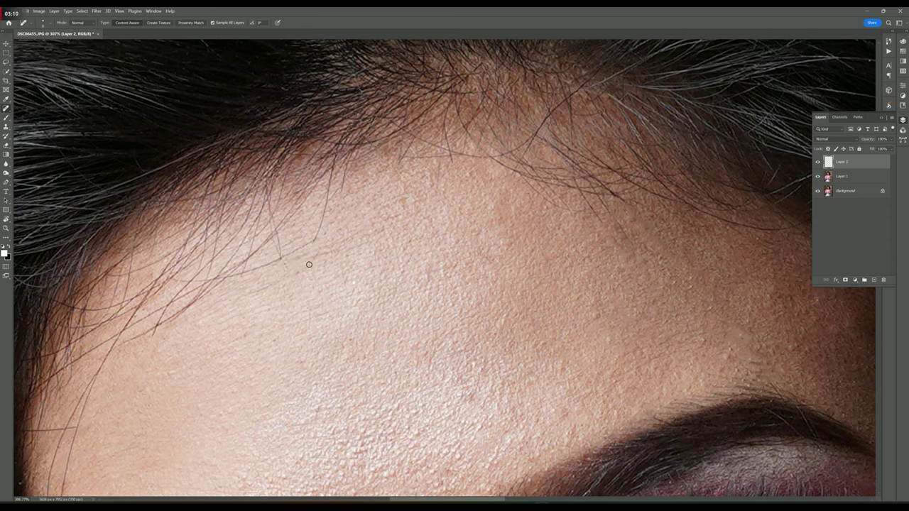
key("ctrl+0")
Move Layer 1 up and to the right with the Move tool
key("v")
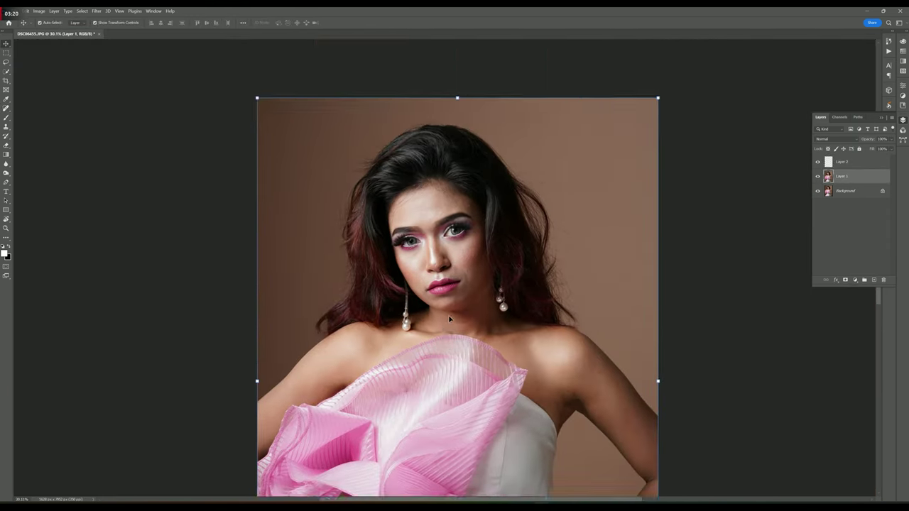
left_click_drag(448, 314, 503, 304)
scroll(502, 304, "up", 3)
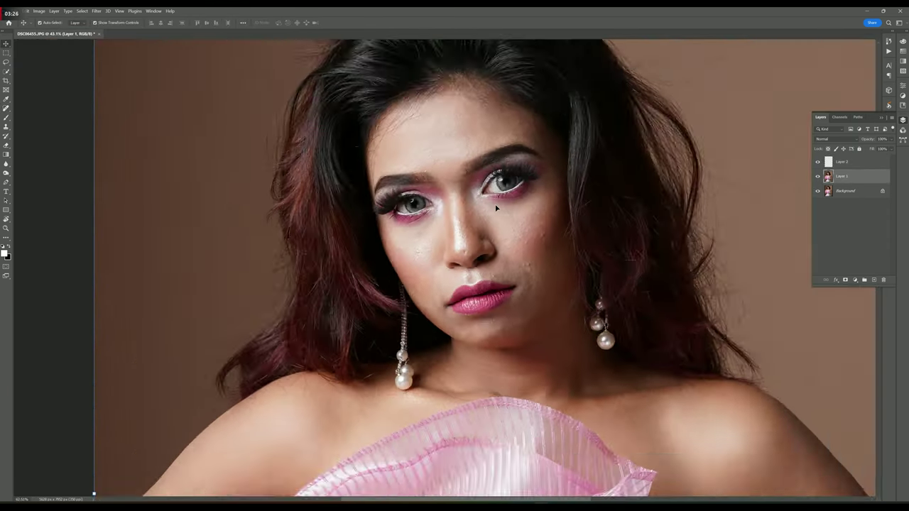
scroll(331, 175, "up", 5)
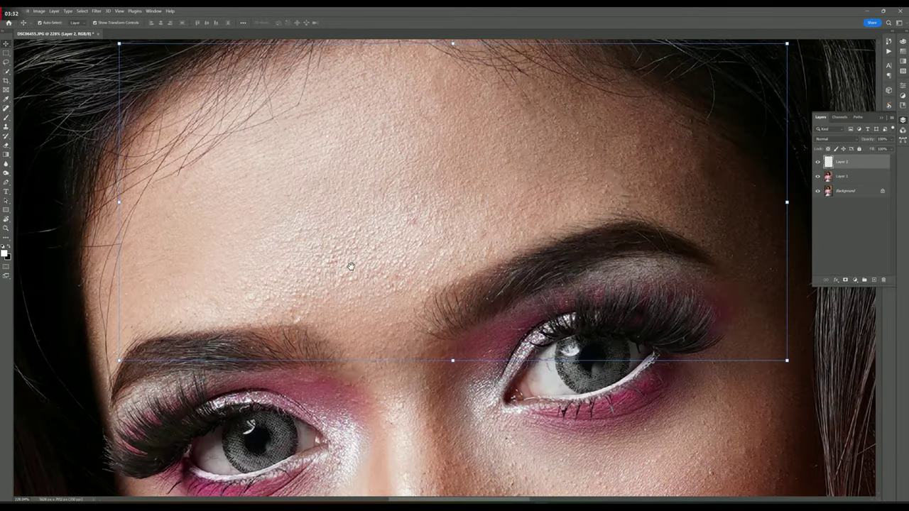
On Layer 2, spot-heal the remaining forehead hairs, a forehead spot and an eyebrow hair
left_click(839, 165)
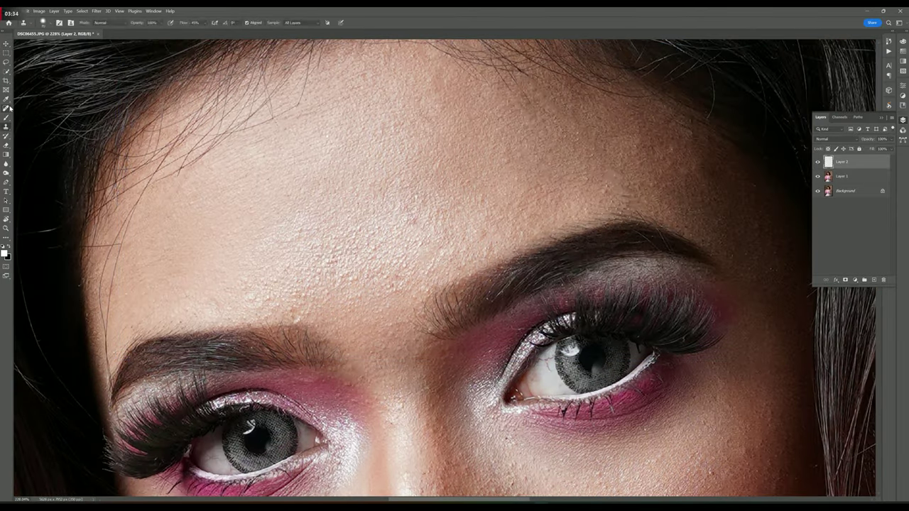
key("j")
scroll(423, 106, "up", 3)
mouse_move(423, 107)
left_mouse_down()
mouse_move(413, 149)
mouse_move(341, 186)
left_mouse_up()
mouse_move(514, 101)
left_mouse_down()
mouse_move(505, 120)
mouse_move(308, 223)
left_mouse_up()
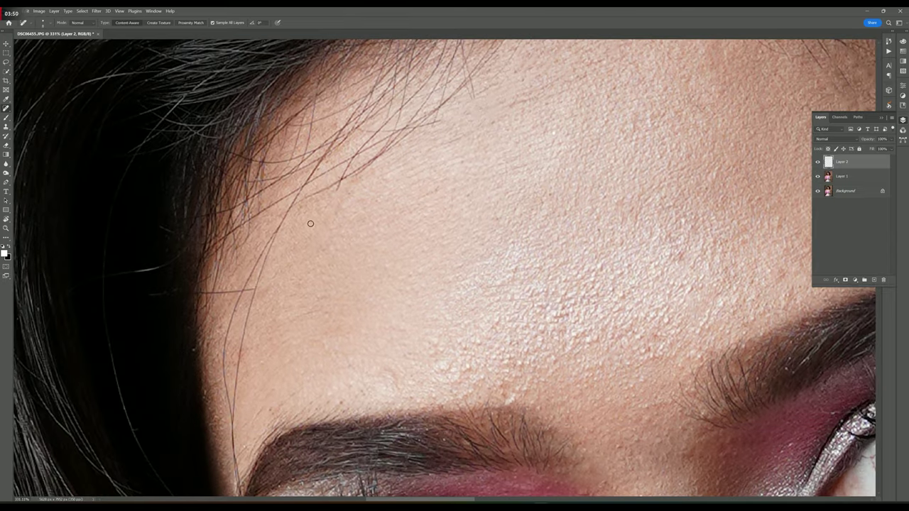
mouse_move(337, 179)
left_mouse_down()
mouse_move(312, 274)
mouse_move(307, 410)
left_mouse_up()
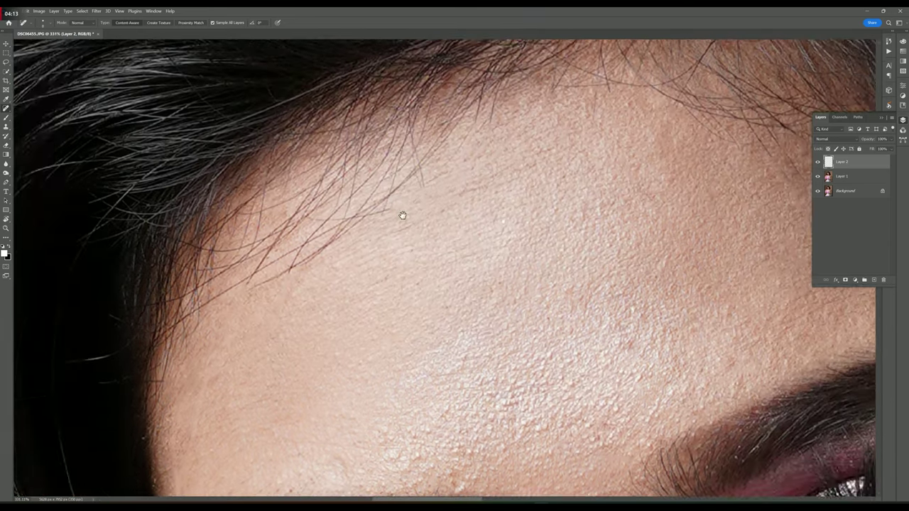
Spot-heal two small blemishes on the cheek
scroll(400, 213, "down", 5)
scroll(376, 315, "up", 5)
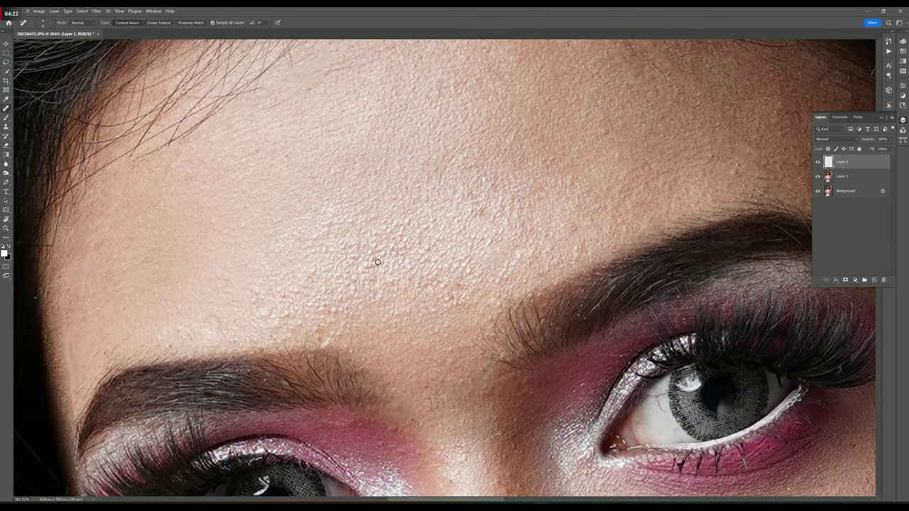
scroll(476, 210, "down", 5)
scroll(599, 338, "right", 5)
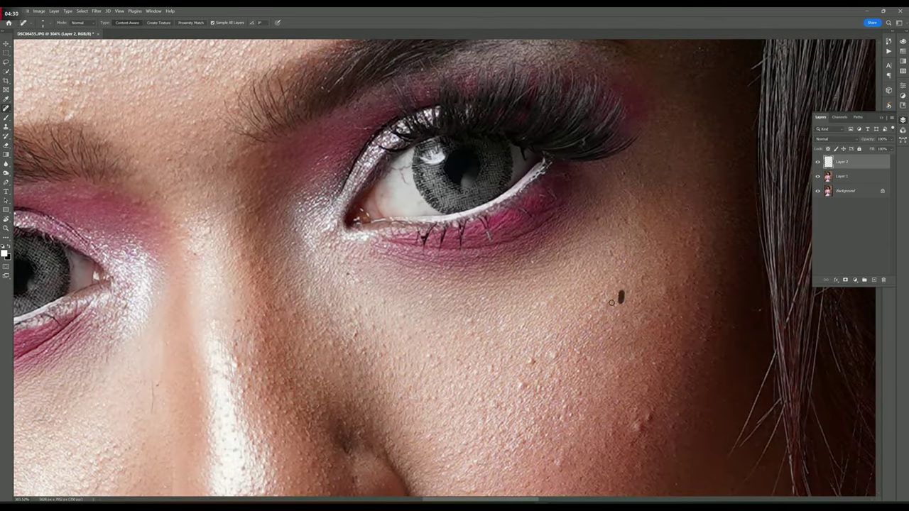
left_click_drag(611, 302, 612, 304)
scroll(615, 327, "down", 3)
scroll(619, 359, "right", 2)
left_click(530, 296)
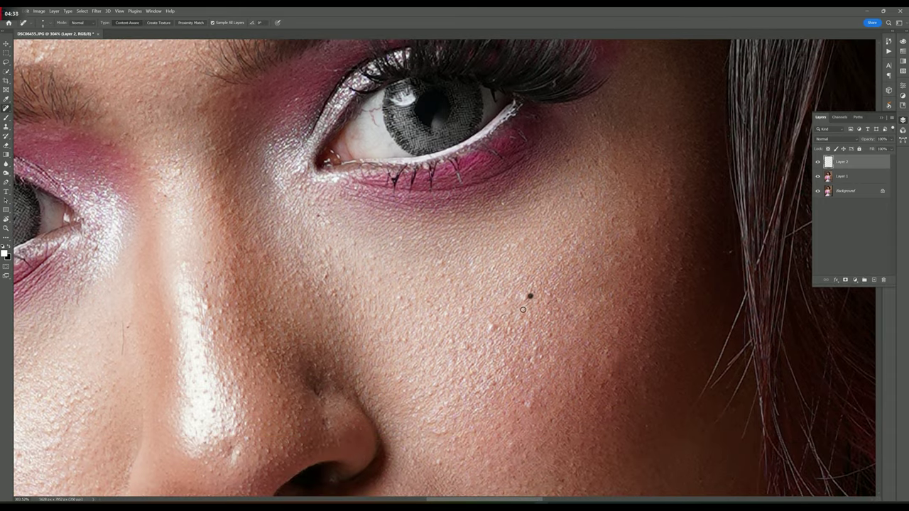
Spot-heal the blemish beside the nose
scroll(364, 268, "down", 3)
scroll(364, 269, "left", 5)
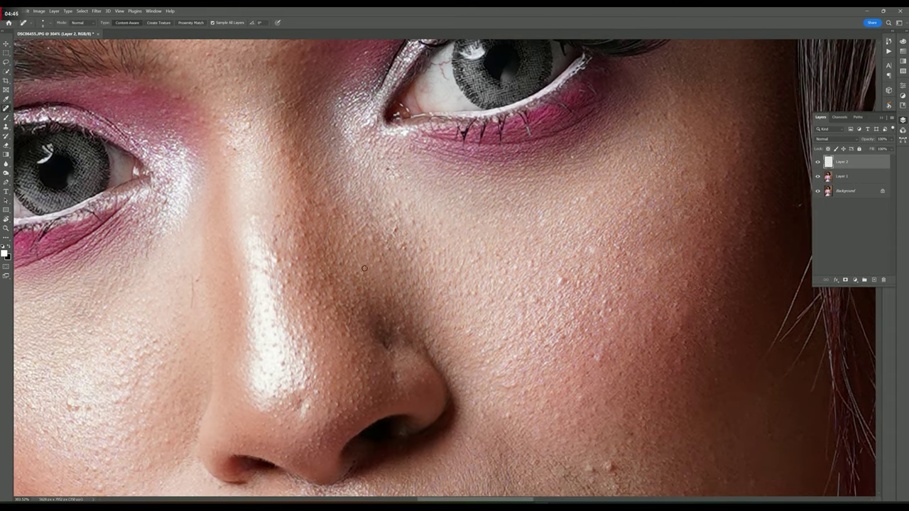
scroll(617, 371, "down", 5)
scroll(617, 371, "right", 2)
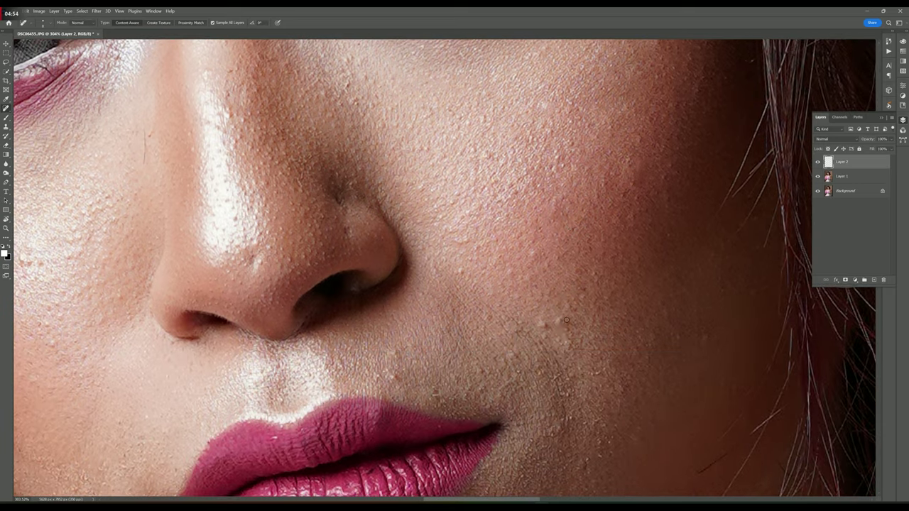
scroll(603, 304, "down", 2)
scroll(603, 304, "right", 2)
scroll(603, 304, "up", 2)
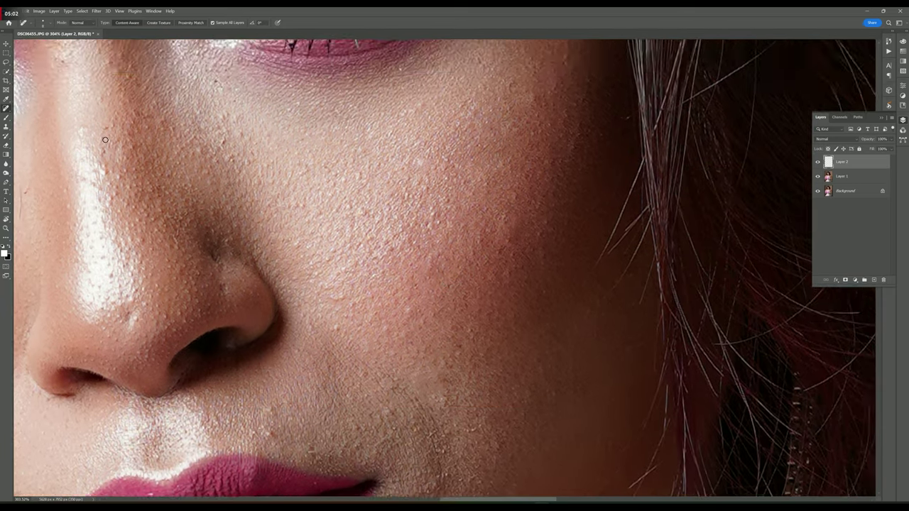
scroll(244, 264, "left", 8)
scroll(441, 201, "left", 3)
left_click_drag(439, 160, 441, 201)
Pan the view down and right toward the upper lip
scroll(288, 180, "left", 6)
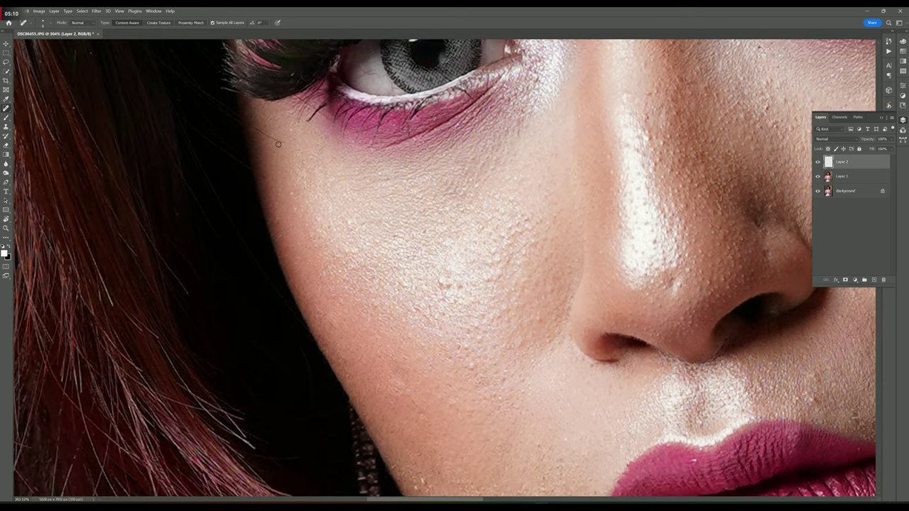
scroll(279, 144, "down", 3)
scroll(278, 144, "right", 3)
scroll(355, 184, "down", 1)
scroll(426, 227, "right", 1)
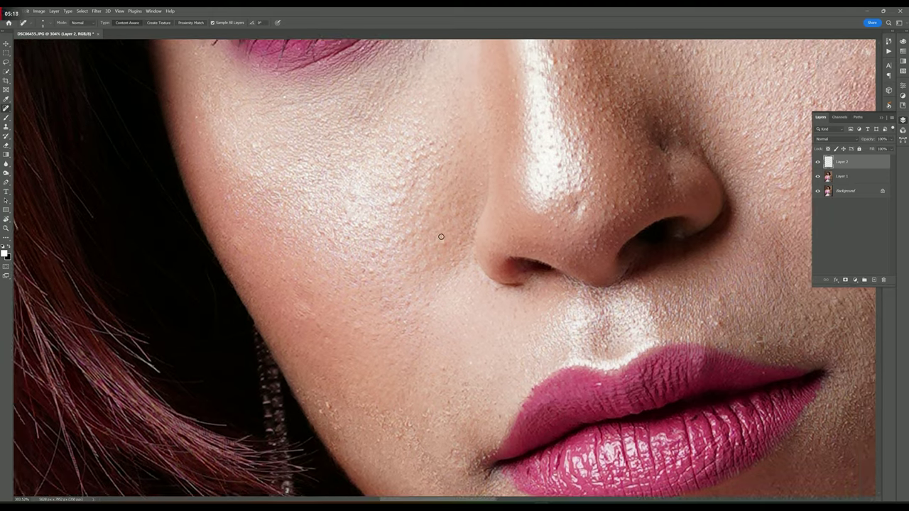
scroll(440, 236, "up", 1)
scroll(451, 252, "right", 2)
scroll(451, 252, "up", 2)
scroll(462, 270, "right", 1)
scroll(473, 292, "up", 1)
scroll(472, 292, "right", 1)
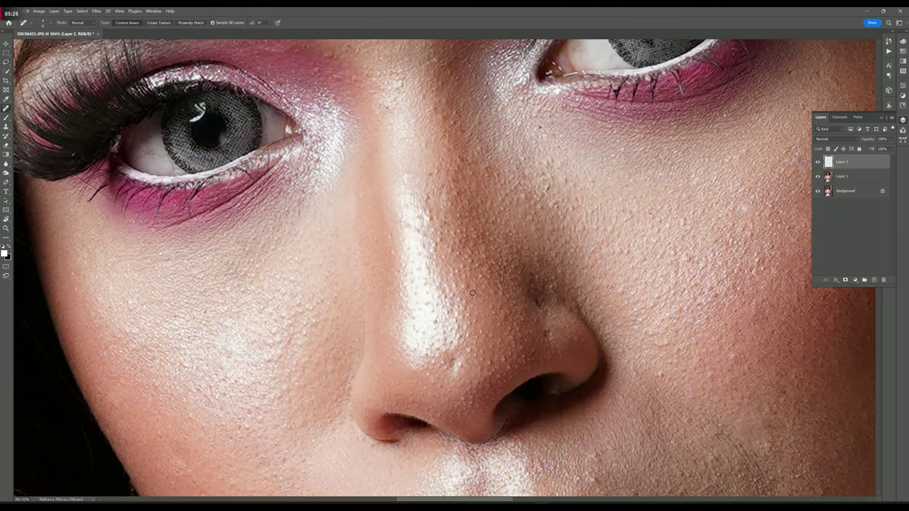
scroll(472, 292, "down", 1)
scroll(426, 305, "down", 1)
scroll(404, 317, "right", 2)
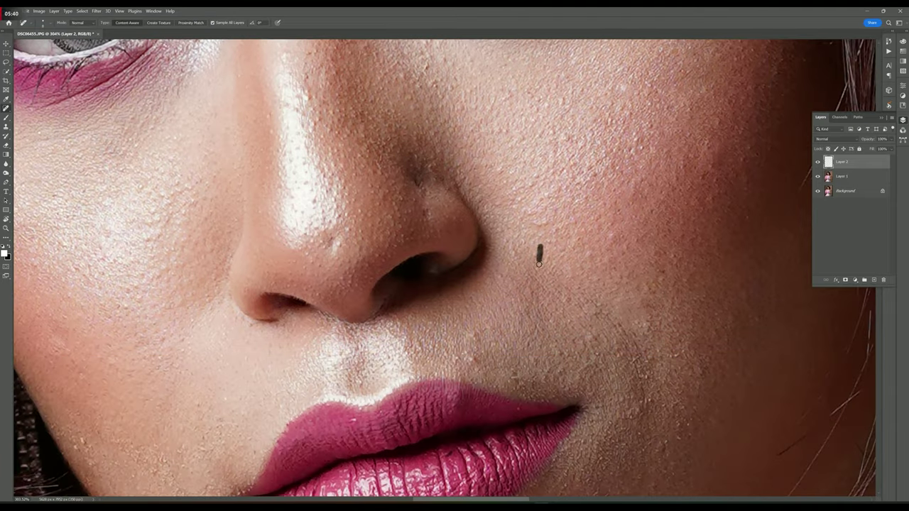
Heal the blemish above the upper lip and the looped hair on the neck
left_click_drag(465, 253, 465, 272)
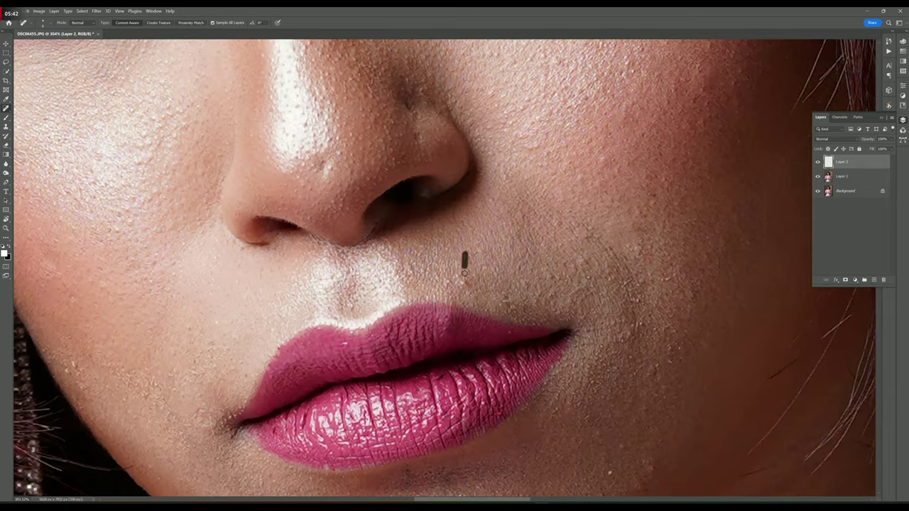
scroll(644, 278, "down", 1)
scroll(524, 378, "down", 1)
scroll(523, 378, "right", 2)
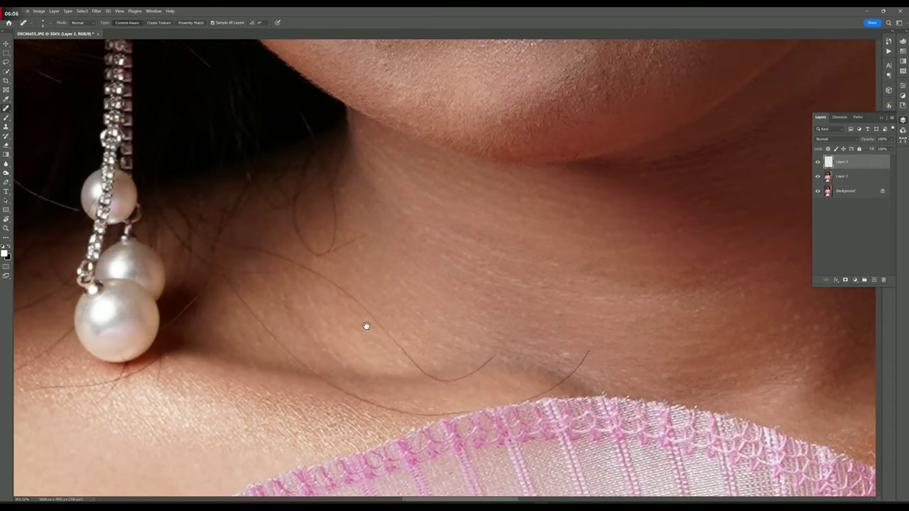
left_click_drag(333, 183, 331, 248)
mouse_move(291, 213)
left_mouse_down()
mouse_move(328, 253)
mouse_move(311, 157)
left_mouse_up()
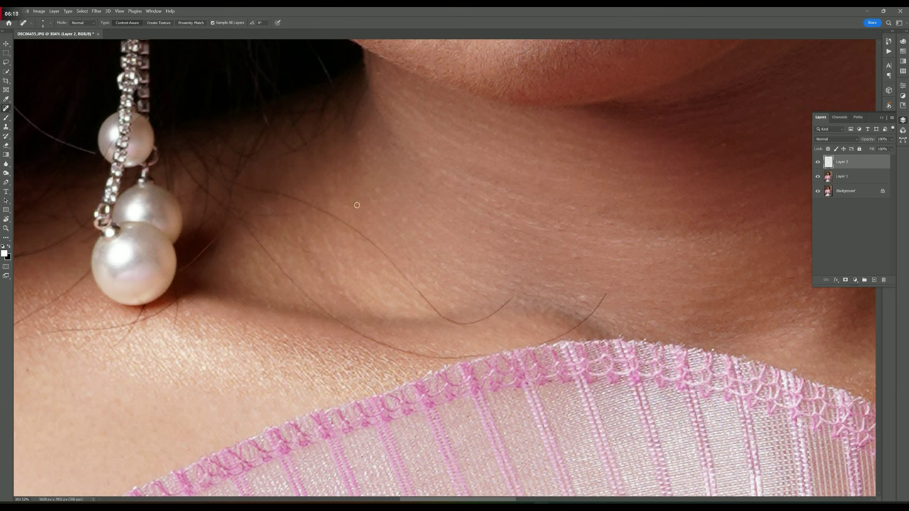
Remove the hairs across the collarbone, the long shoulder strand and the hair below the pearl earring
left_click_drag(288, 197, 512, 298)
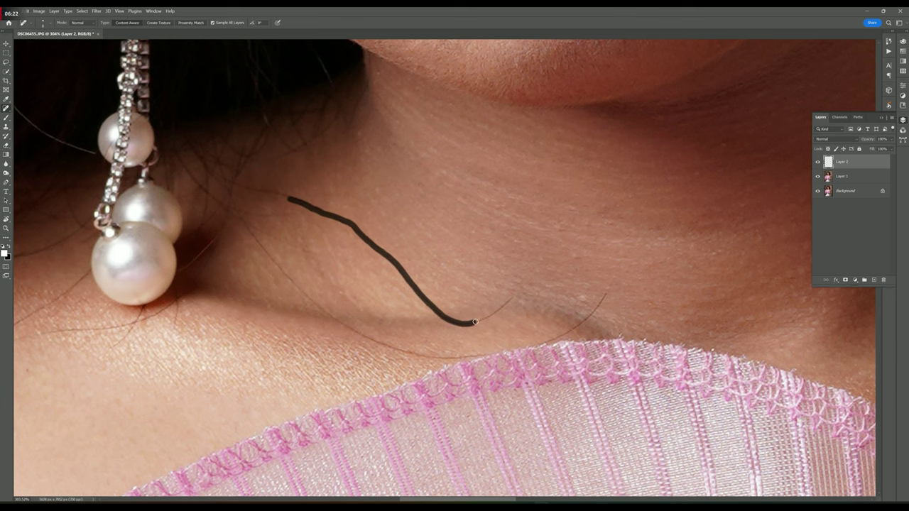
left_click_drag(605, 291, 540, 340)
left_click_drag(331, 183, 553, 308)
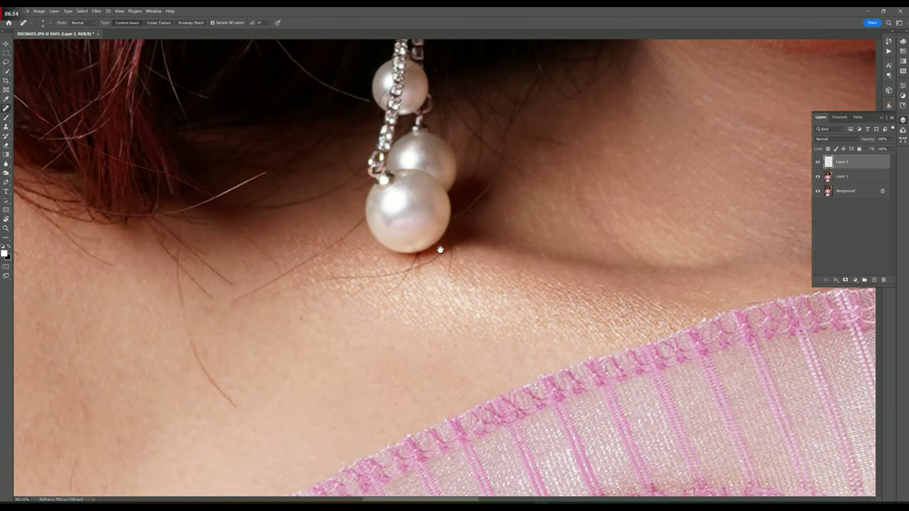
mouse_move(178, 277)
left_mouse_down()
mouse_move(188, 334)
mouse_move(235, 404)
left_mouse_up()
left_click_drag(214, 363, 225, 398)
left_click_drag(278, 294, 395, 273)
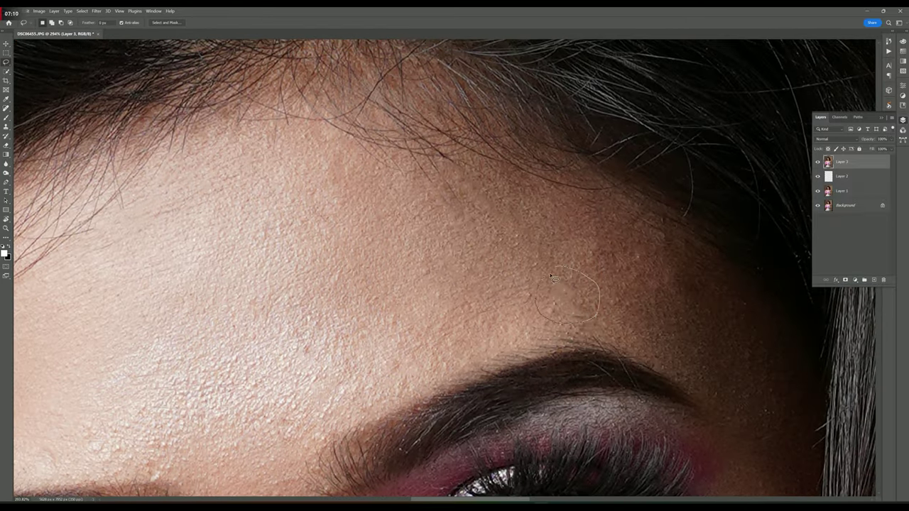
Lasso a forehead skin patch, Content-Aware fill it, and deselect
left_click_drag(551, 276, 556, 275)
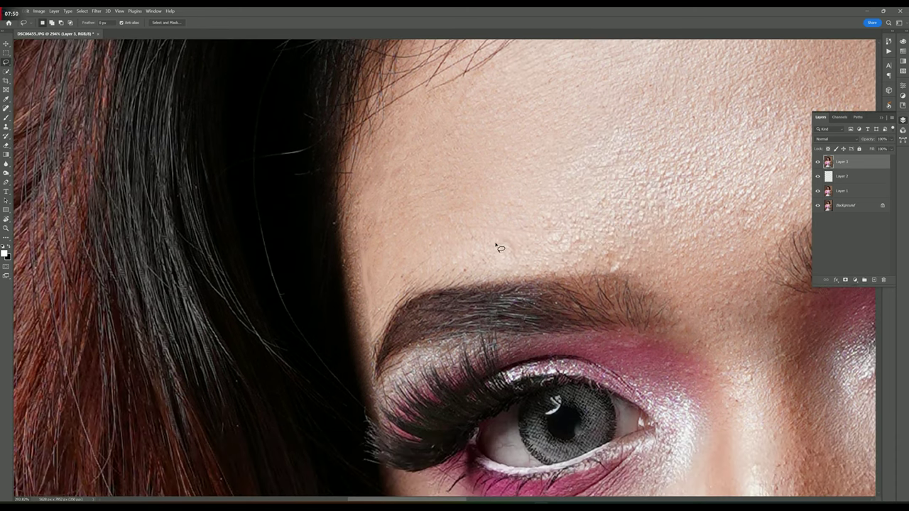
scroll(497, 246, "up", 3)
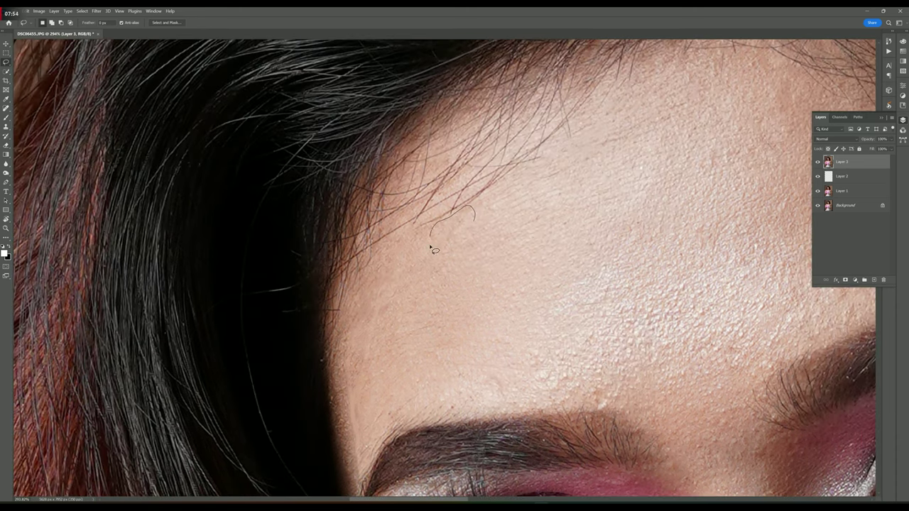
right_click(478, 229)
left_click(511, 284)
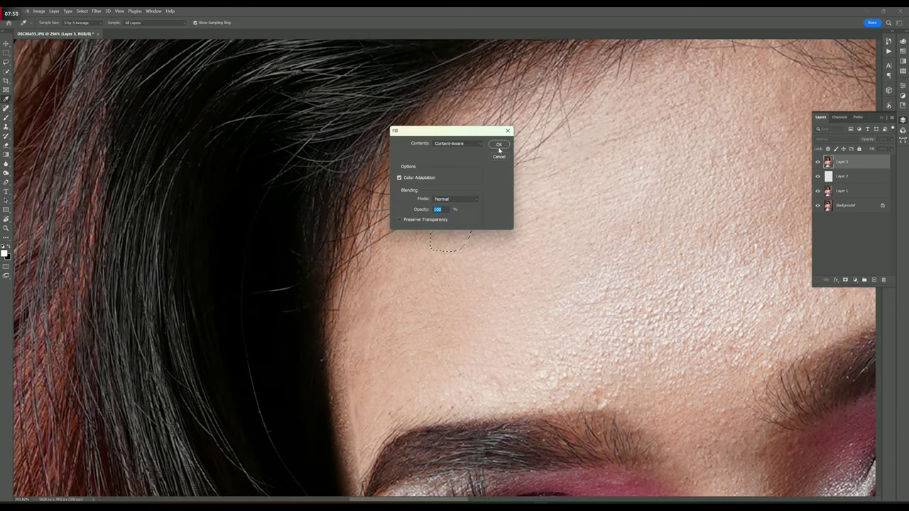
left_click(497, 149)
key("ctrl+d")
Content-Aware fill a stray forehead hair strand and a small forehead blemish
scroll(532, 242, "up", 1)
left_click_drag(497, 170, 538, 237)
key("shift+F5")
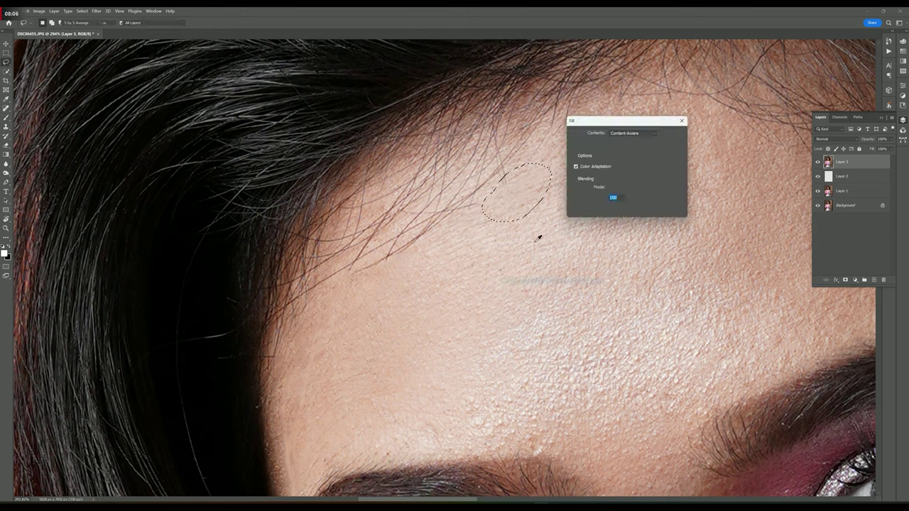
left_click(608, 197)
key("ctrl+d")
scroll(628, 259, "down", 3)
scroll(497, 284, "up", 2)
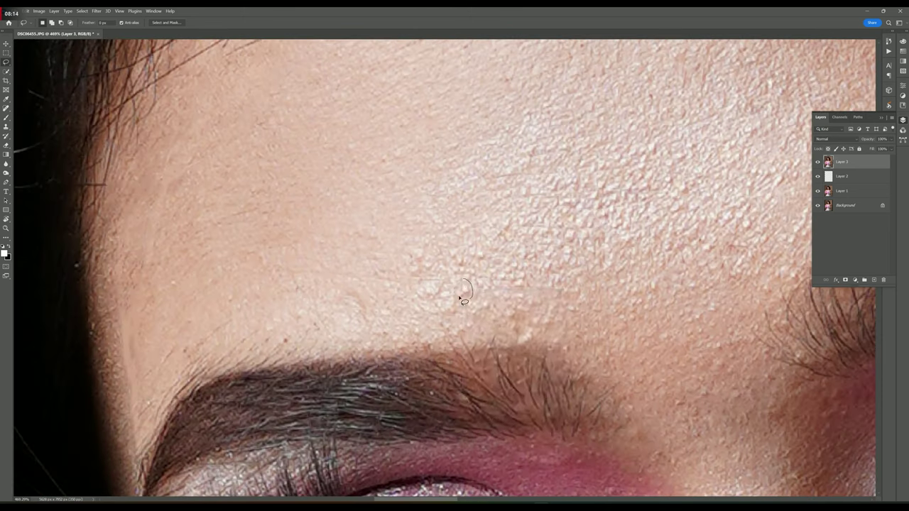
left_click_drag(458, 281, 461, 297)
key("shift+F5")
left_click(675, 134)
key("ctrl+d")
Content-Aware fill the stray temple hair and a small area lower on the temple
scroll(539, 256, "left", 5)
left_click_drag(366, 194, 377, 382)
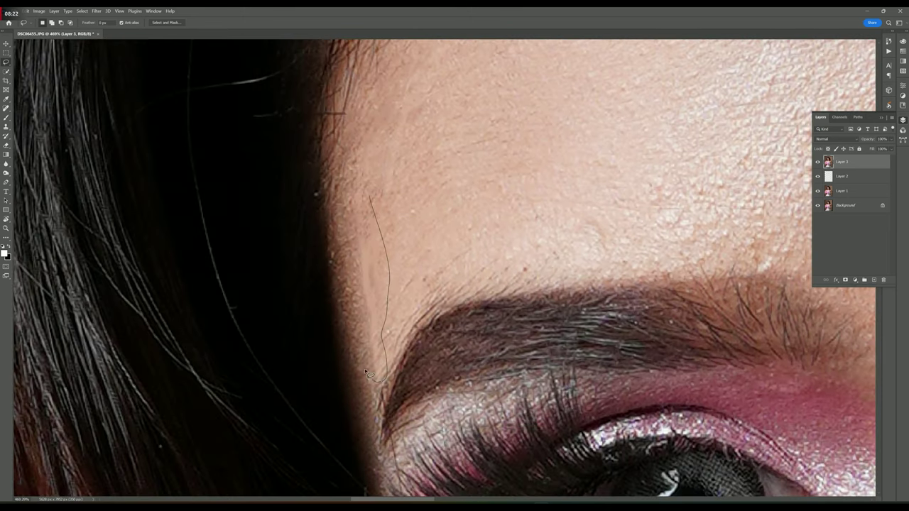
right_click(377, 254)
left_click(406, 345)
left_click(682, 135)
key("ctrl+d")
left_click_drag(367, 312, 376, 381)
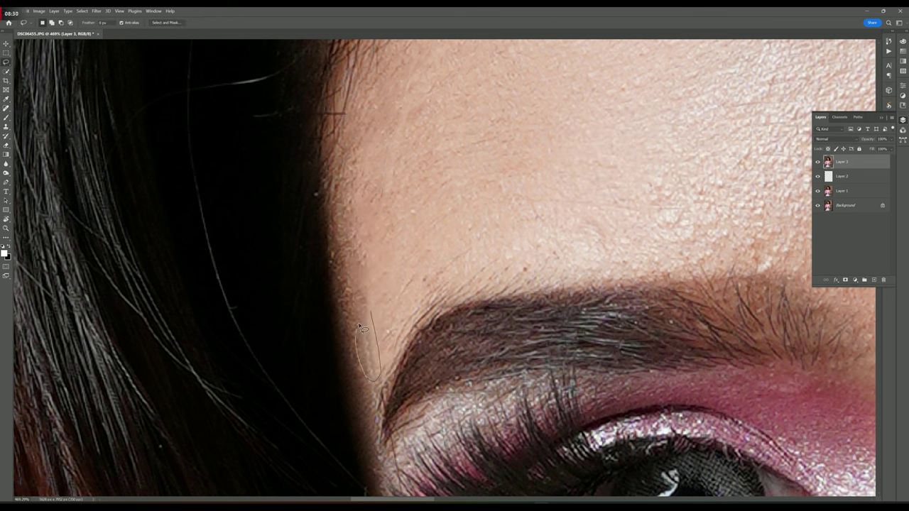
key("shift+F5")
left_click(674, 131)
key("ctrl+d")
Content-Aware fill another hair strand on the forehead
scroll(671, 144, "down", 3)
left_click_drag(410, 204, 400, 300)
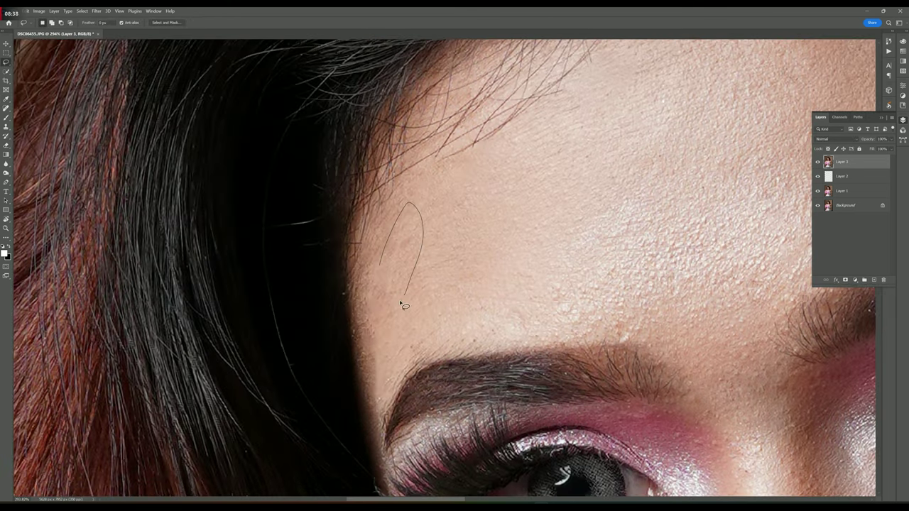
right_click(405, 253)
left_click(440, 340)
left_click(680, 141)
key("ctrl+d")
Content-Aware fill a small blemish on the nose
scroll(609, 239, "down", 3)
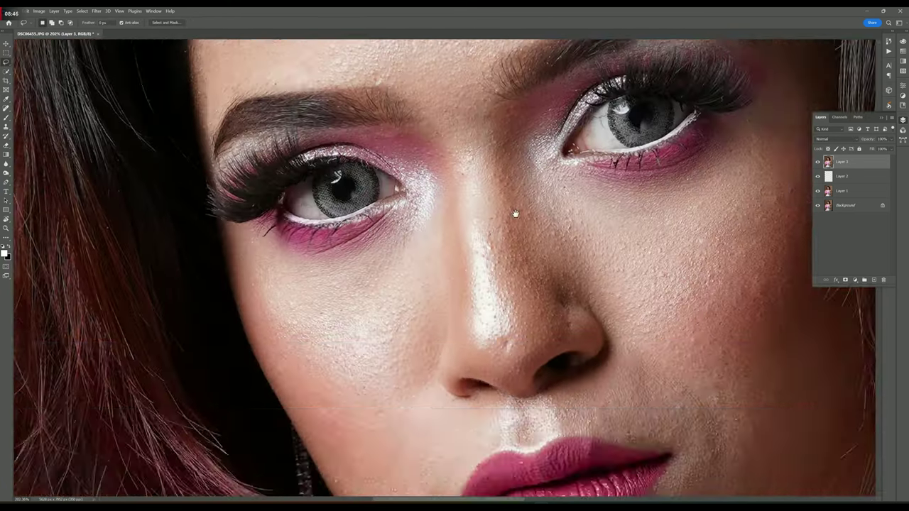
scroll(515, 206, "up", 3)
left_click_drag(508, 346, 504, 347)
key("shift+F5")
key("Return")
key("ctrl+d")
scroll(511, 313, "down", 3)
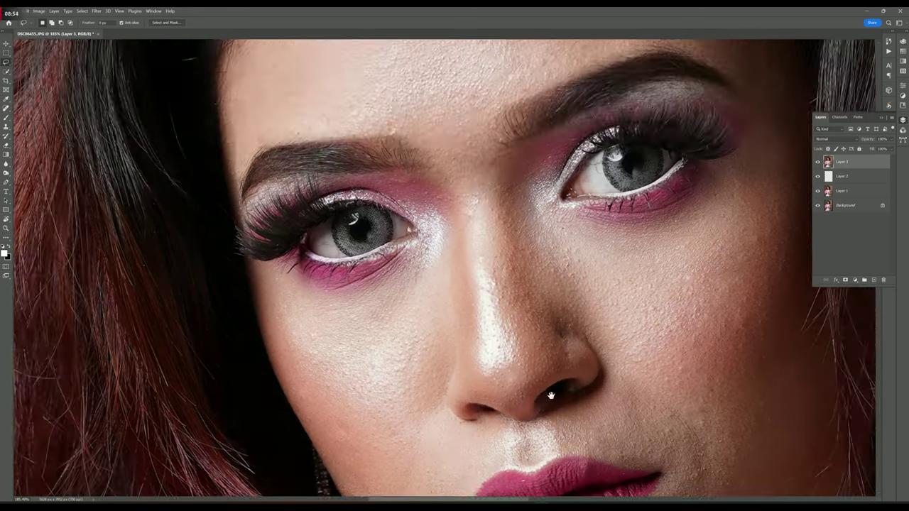
scroll(490, 301, "down", 2)
scroll(483, 298, "down", 3)
scroll(482, 300, "up", 2)
scroll(482, 299, "up", 2)
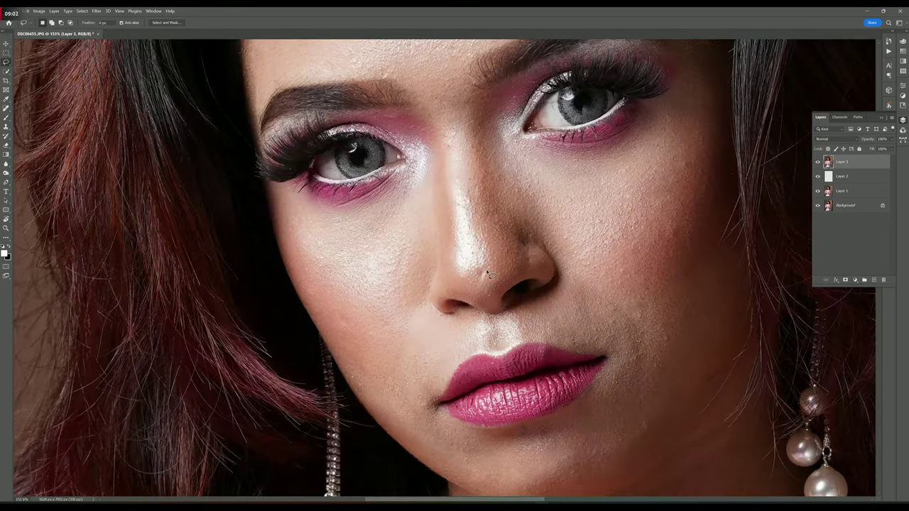
scroll(476, 284, "up", 3)
right_click(465, 264)
Dismiss the context menu and zoom the view out
key("Escape")
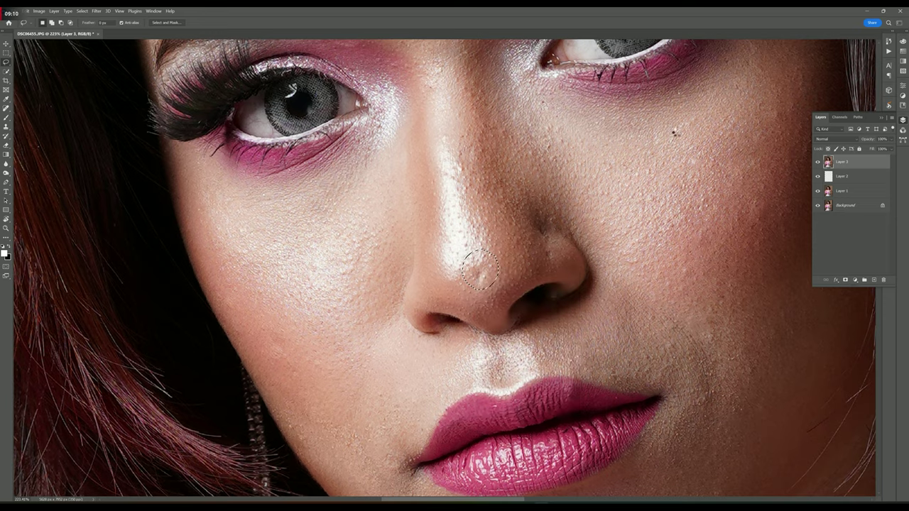
scroll(559, 284, "down", 3)
scroll(558, 285, "up", 1)
scroll(559, 284, "up", 1)
scroll(532, 206, "up", 1)
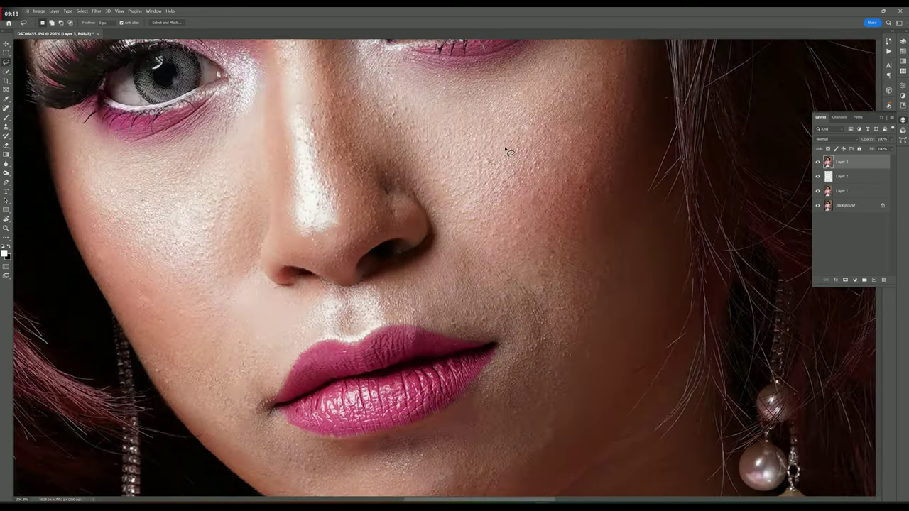
scroll(507, 152, "down", 3)
scroll(580, 303, "down", 3)
scroll(580, 303, "down", 3)
scroll(499, 319, "down", 1)
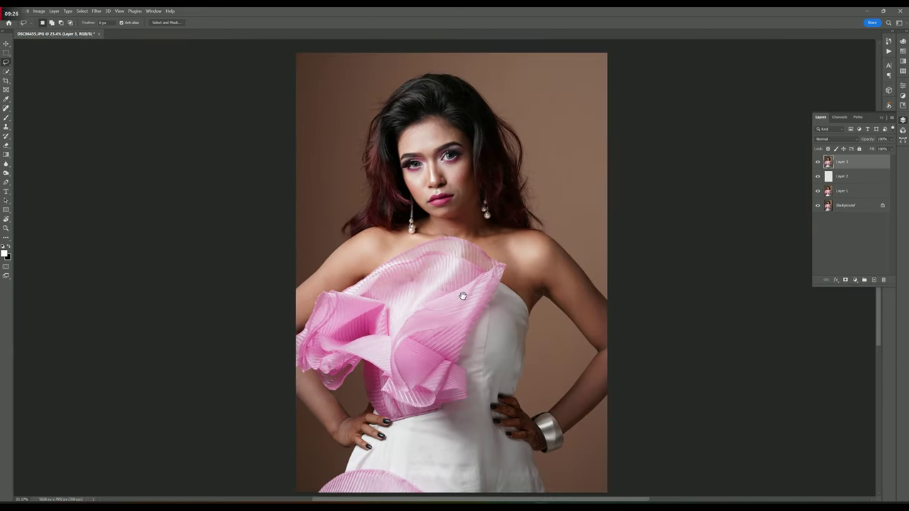
Stamp all visible layers into a new Layer 4, then browse the Filter menu
key("ctrl+shift+alt+e")
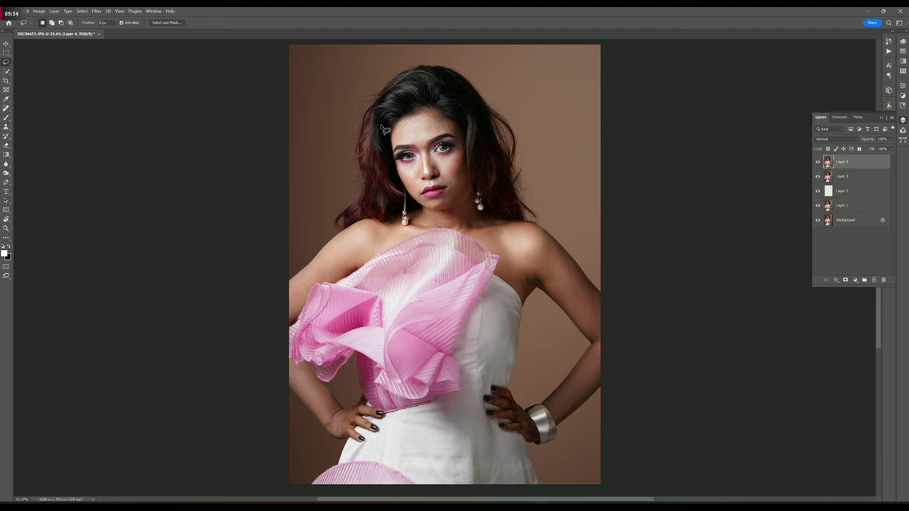
scroll(527, 136, "up", 2)
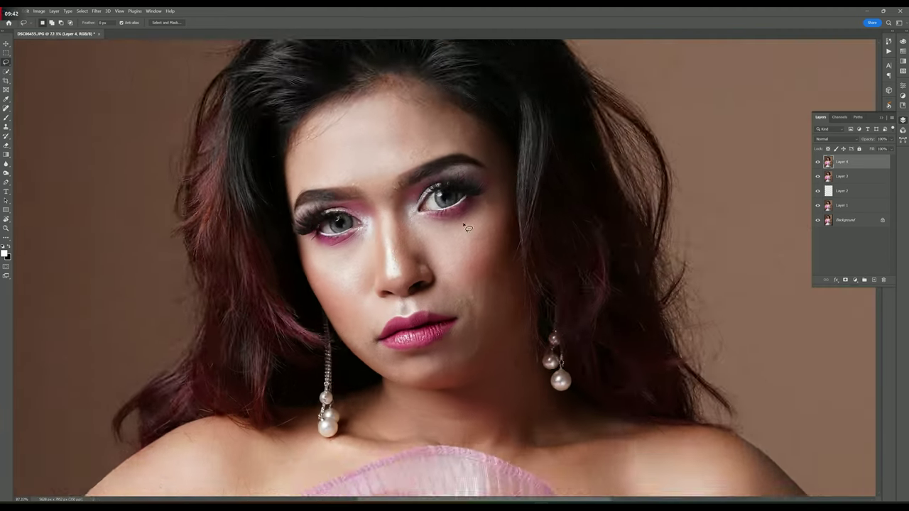
scroll(489, 163, "up", 1)
scroll(454, 192, "down", 2)
scroll(416, 220, "down", 1)
scroll(416, 220, "down", 1)
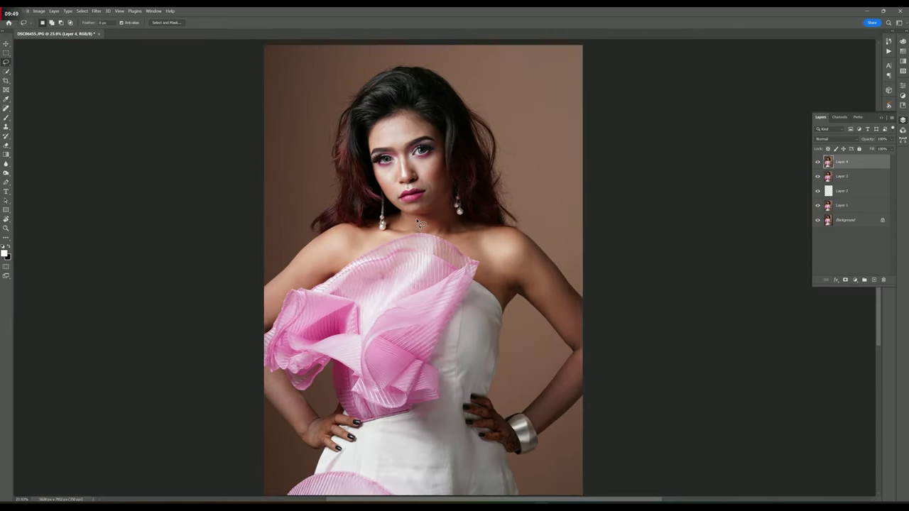
left_click(96, 11)
left_click(529, 206)
In Camera Raw set Exposure −0.30, Contrast −12, Highlights +8, Whites +5, Blacks −7
key("ctrl+shift+a")
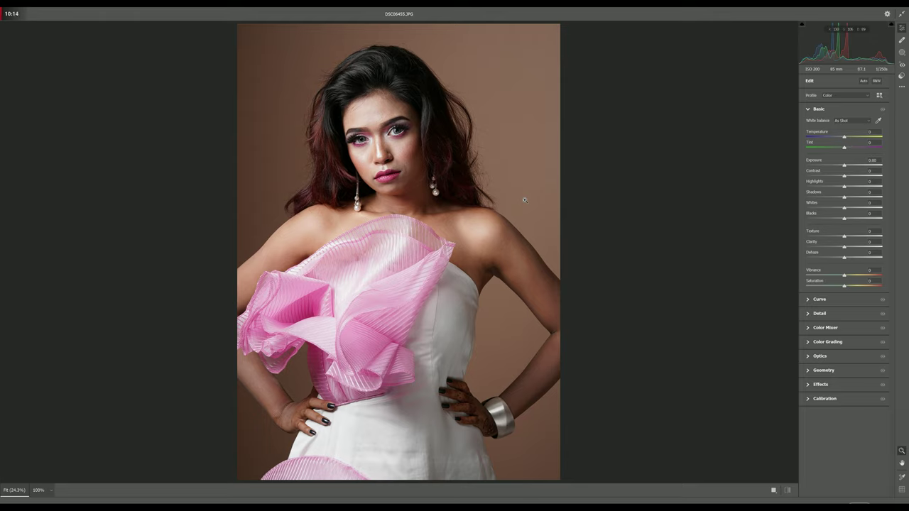
left_click_drag(844, 166, 843, 167)
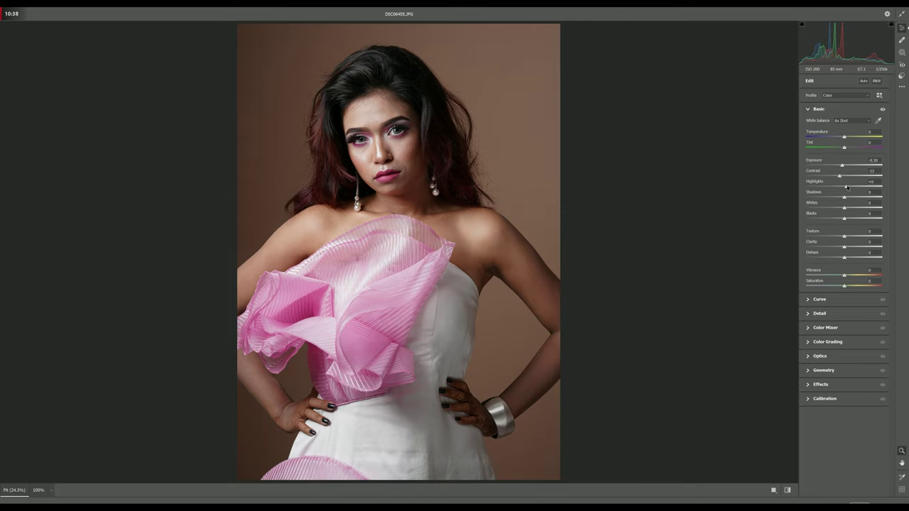
left_click_drag(844, 197, 846, 208)
left_click_drag(844, 218, 840, 221)
left_click_drag(372, 130, 398, 144)
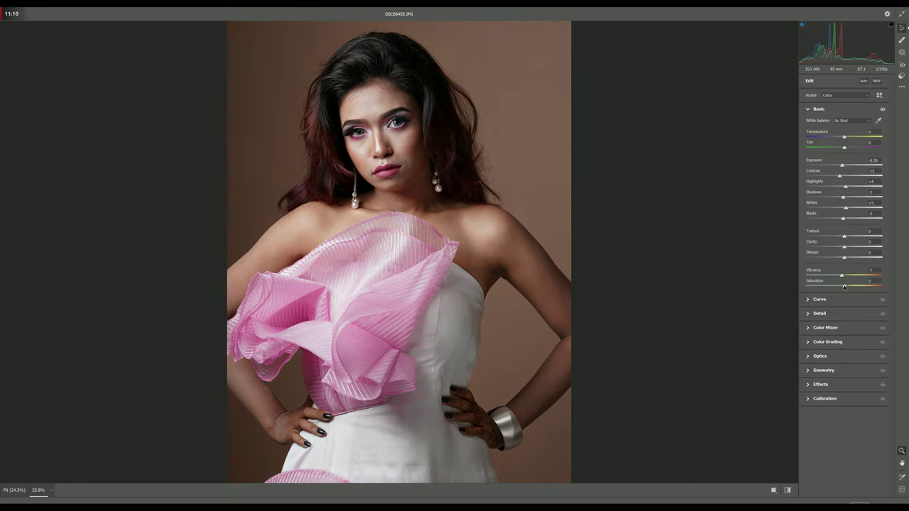
Add shadow, midtone and highlight points to the point curve, deepening the shadow point, then show Color Mixer
left_click(819, 109)
left_click(819, 123)
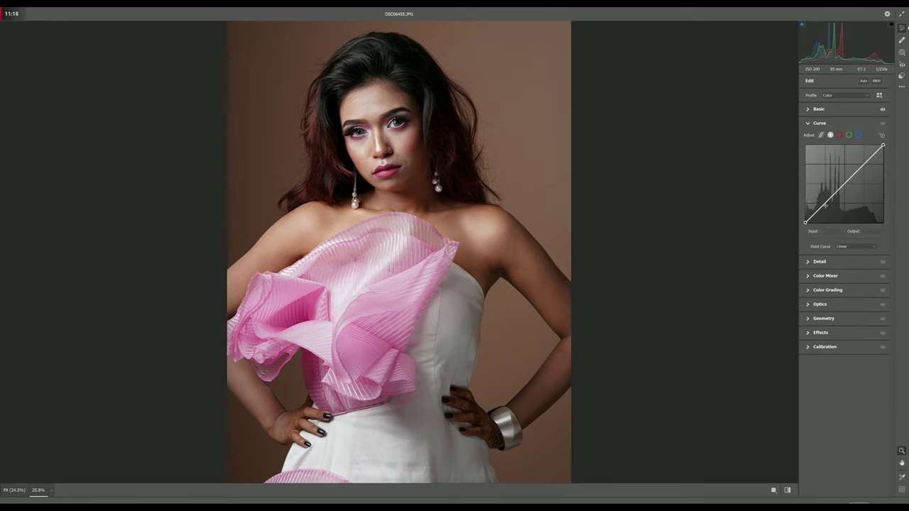
left_click(825, 203)
left_click(843, 185)
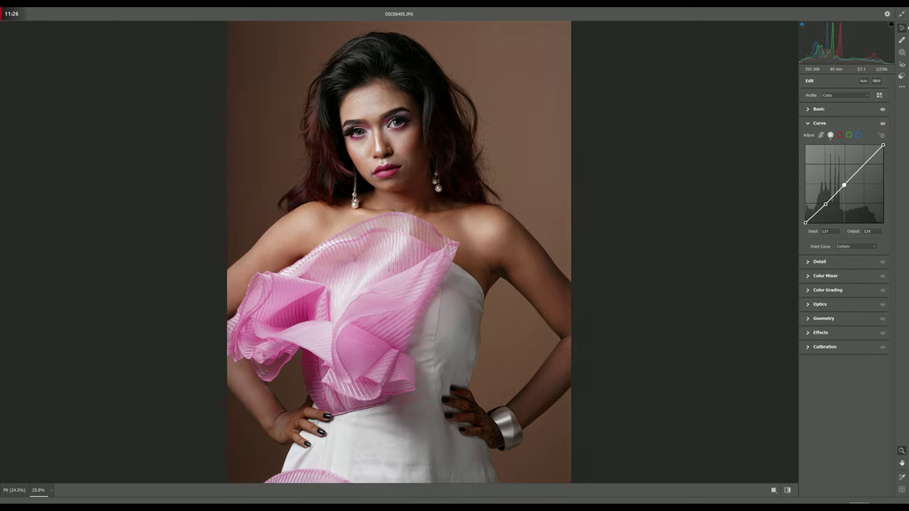
left_click(864, 163)
left_click_drag(825, 204, 819, 206)
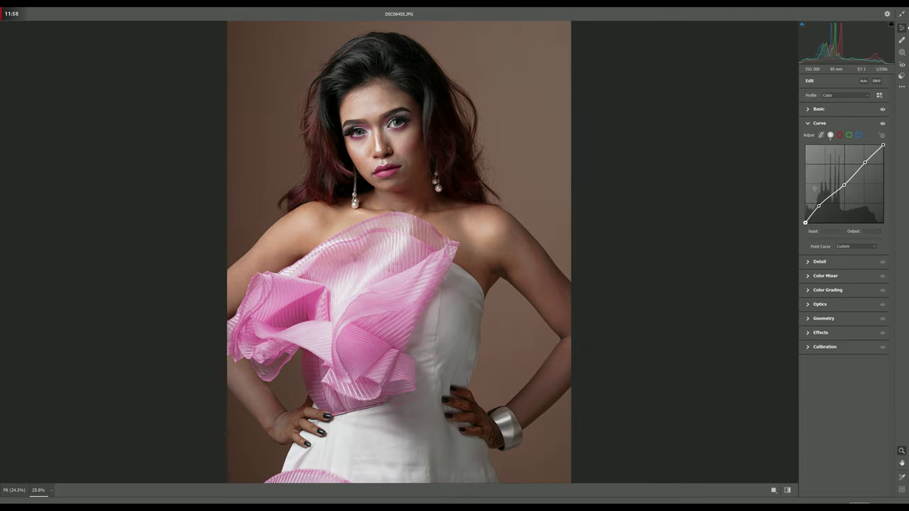
left_click(843, 186)
left_click_drag(819, 205, 819, 208)
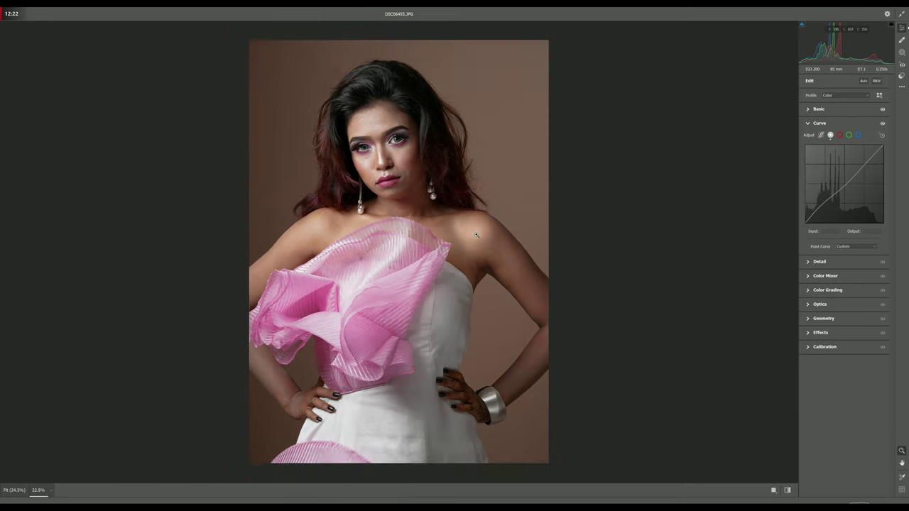
left_click(808, 123)
left_click(808, 151)
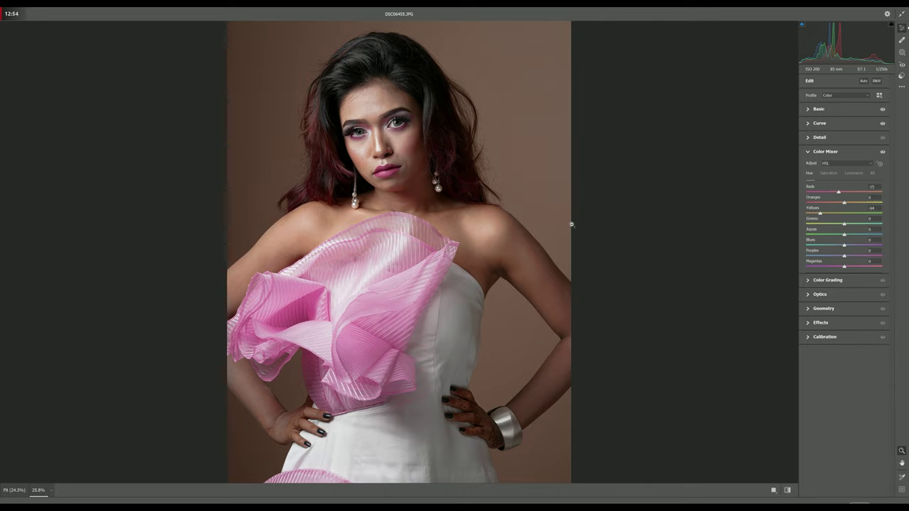
Shift the Greens hue to -50, ease back the Magentas hue, and raise Reds and Magentas saturation
left_click_drag(844, 223, 826, 224)
left_click_drag(881, 266, 867, 267)
left_click(829, 173)
left_click_drag(844, 193, 854, 193)
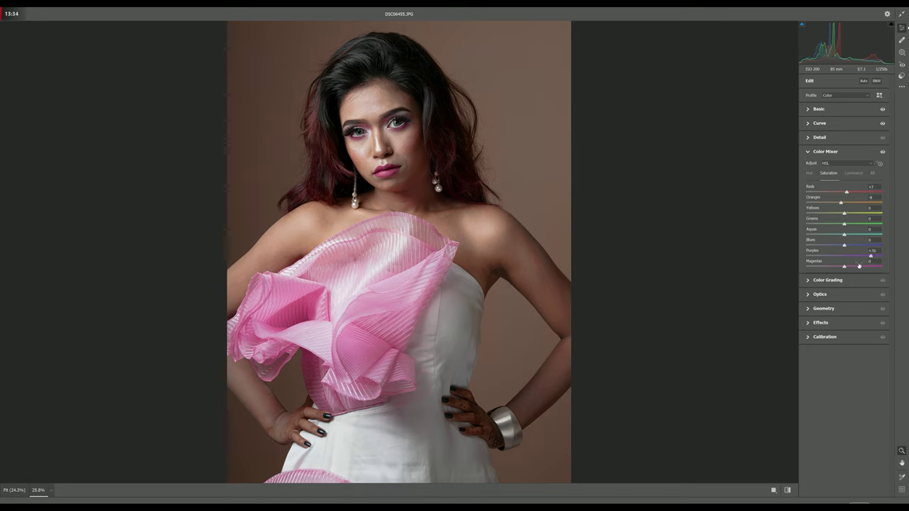
left_click_drag(859, 266, 862, 267)
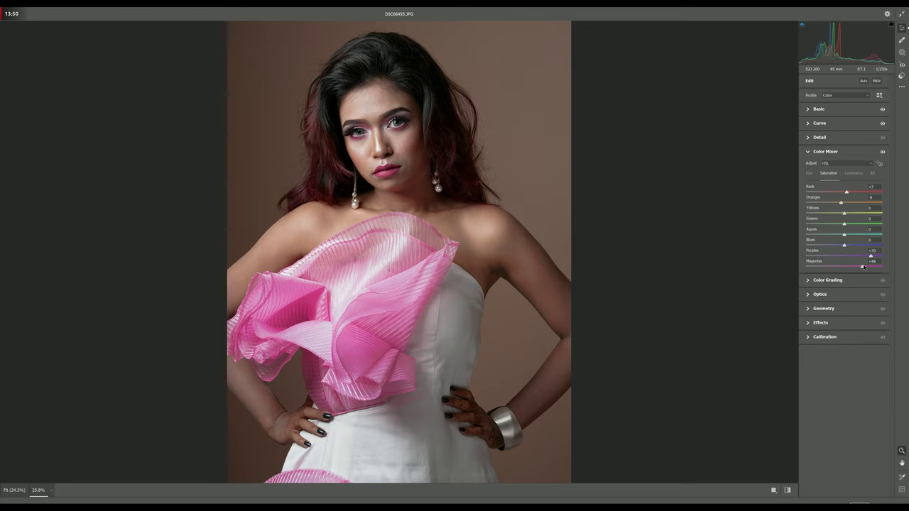
Apply the Camera Raw edits and toggle the layer's visibility to compare before and after
left_click(807, 152)
key("Return")
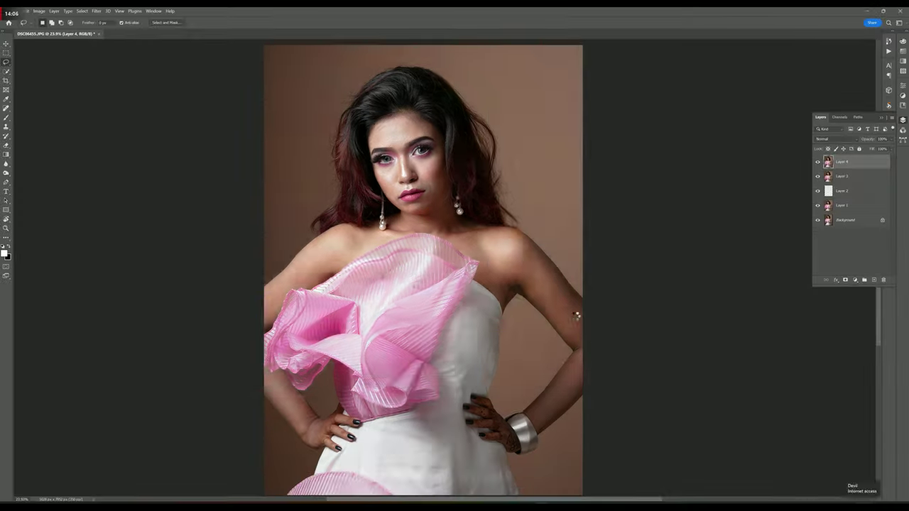
left_click(816, 164)
left_click(817, 164)
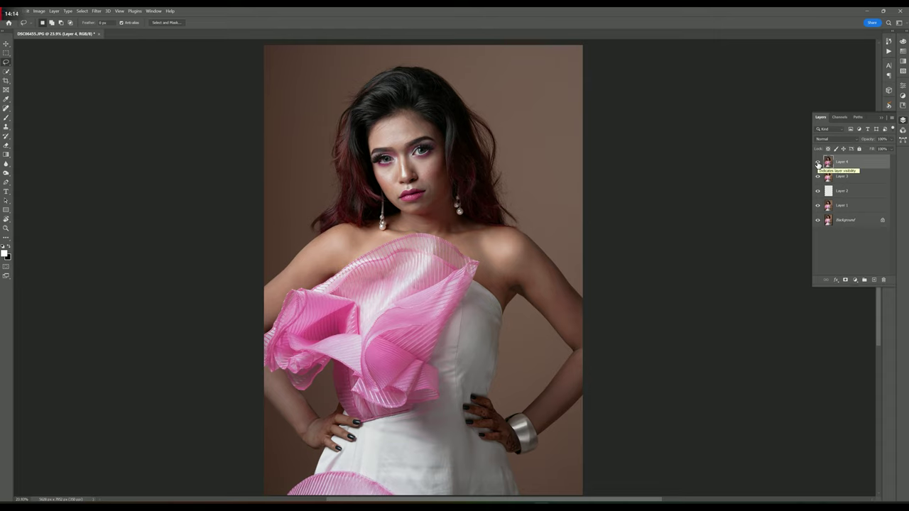
Duplicate the layer, select the subject, check it in Quick Mask, and open Select and Mask
key("ctrl+j")
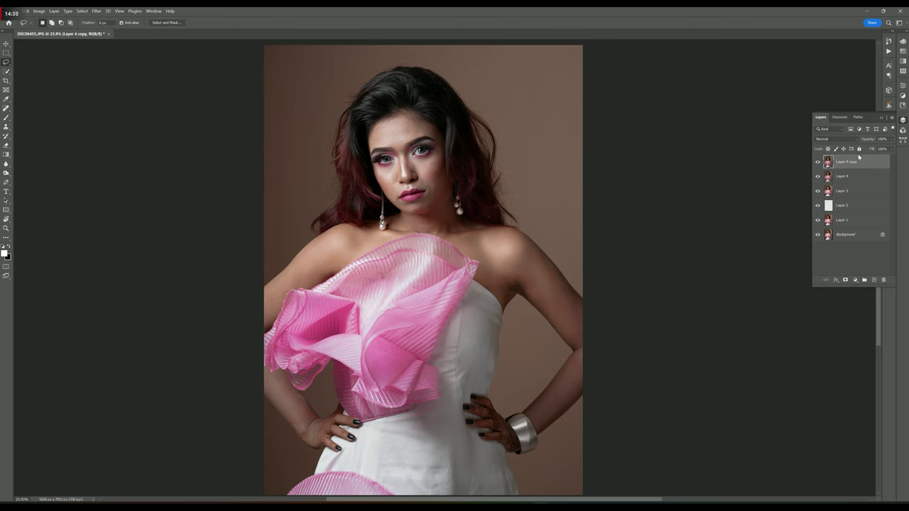
key("w")
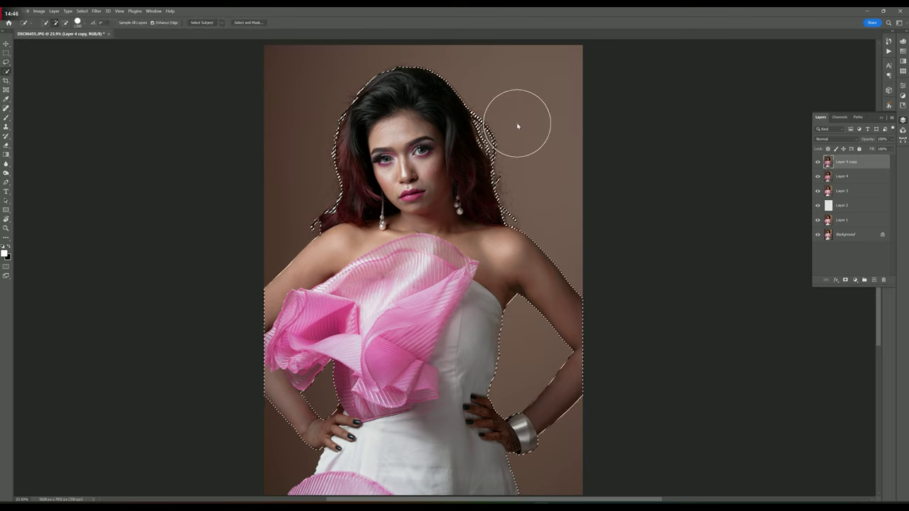
key("q")
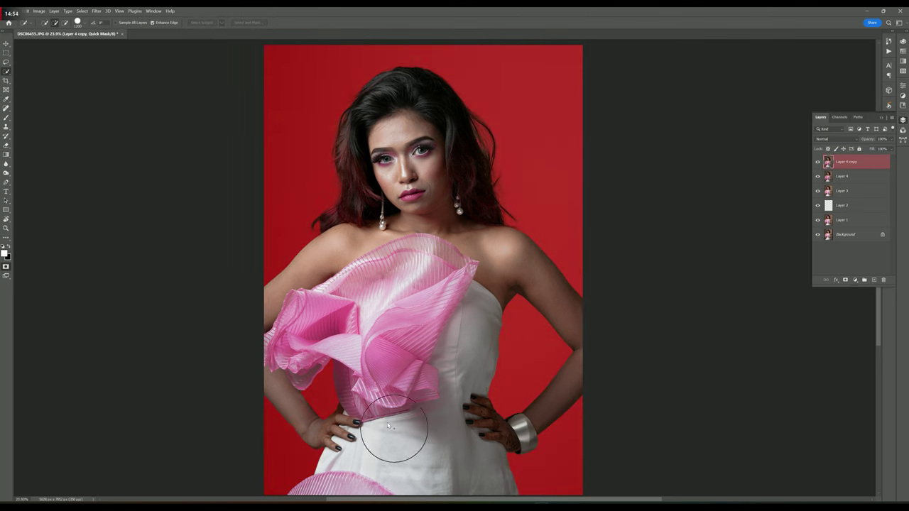
key("q")
key("ctrl+alt+r")
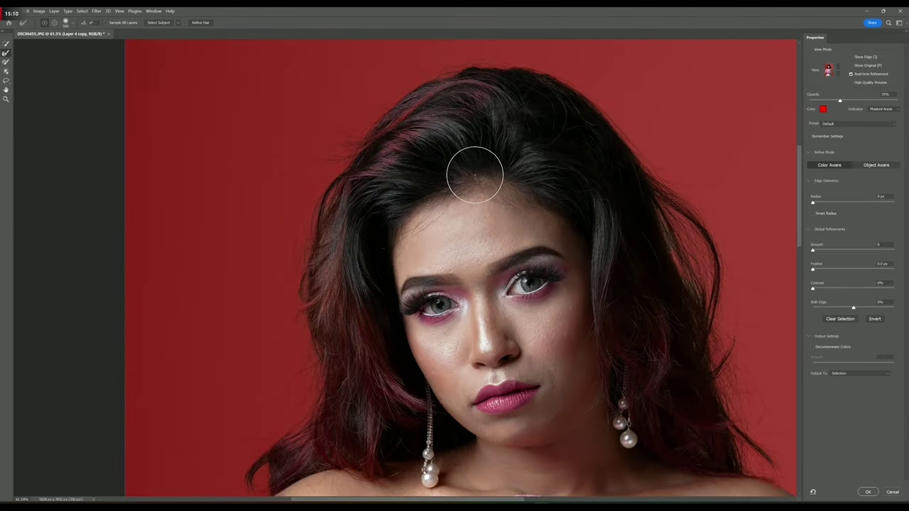
Brush over the hair area in Select and Mask, undoing a stray stroke, and choose the Refine Edge brush
left_click(6, 43)
left_click_drag(430, 76, 379, 110)
key("ctrl+z")
key("b")
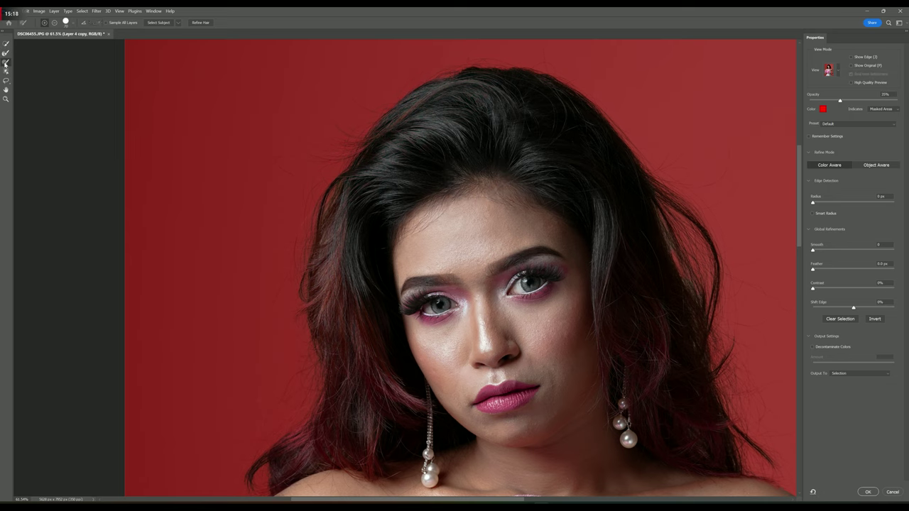
left_click(6, 53)
Set edge Radius 2 px, Smooth, Feather 1.5 px and some Contrast, outputting to a new masked layer
left_click_drag(813, 202, 821, 204)
left_click_drag(823, 249, 819, 250)
left_click_drag(813, 270, 820, 288)
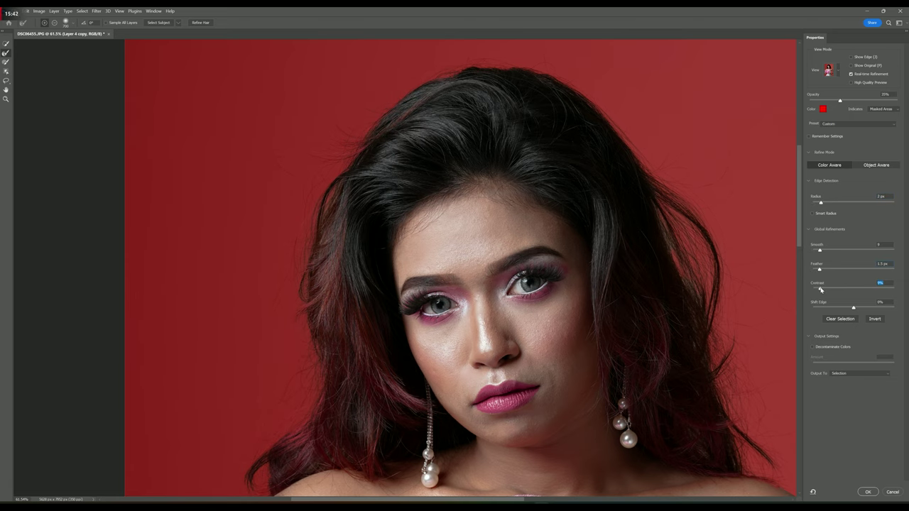
left_click(859, 374)
left_click(861, 398)
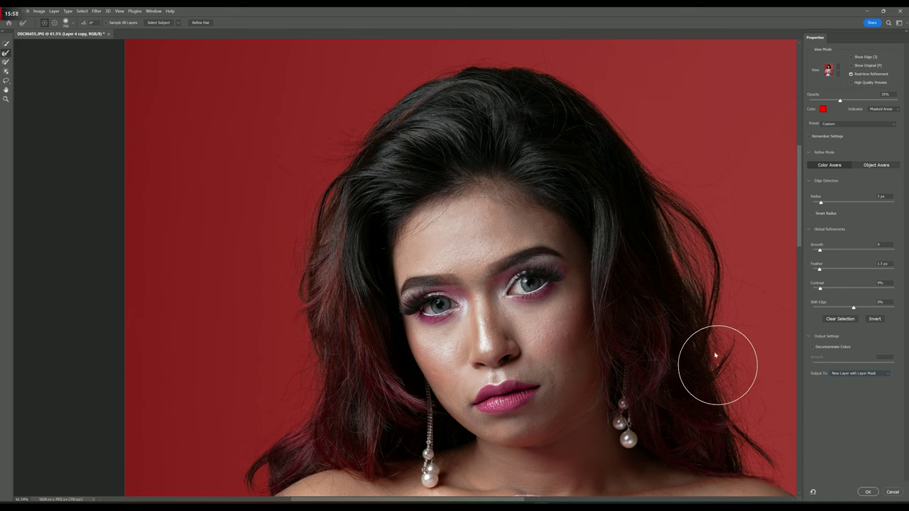
Refine the right-side hair edge and adjust the refine brush size settings
left_click(321, 201)
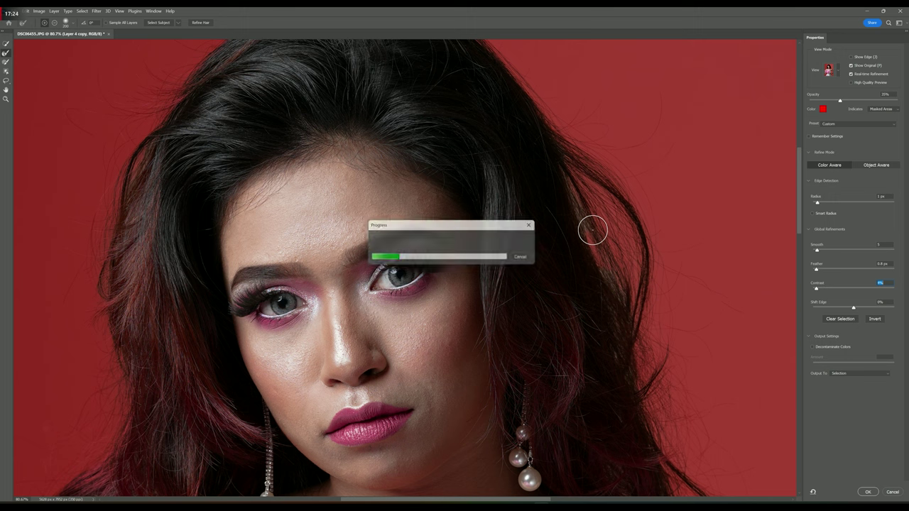
right_click(596, 211)
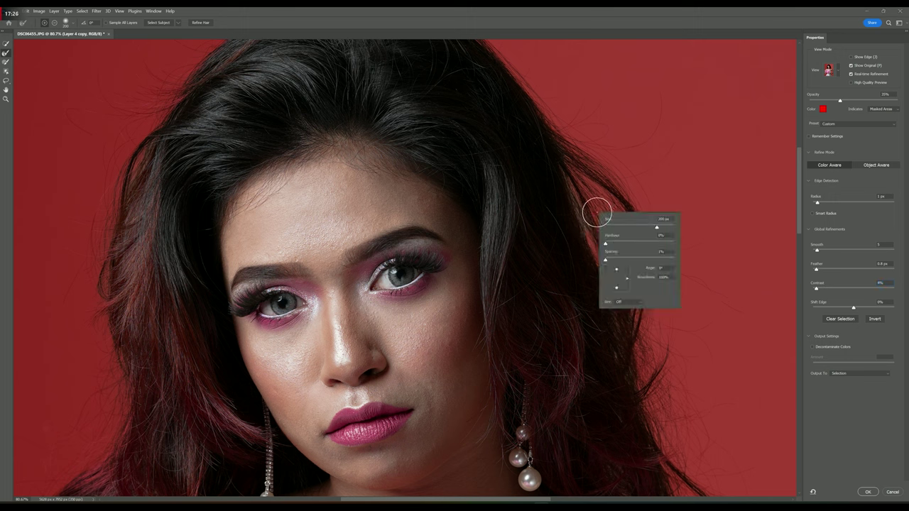
left_click(634, 303)
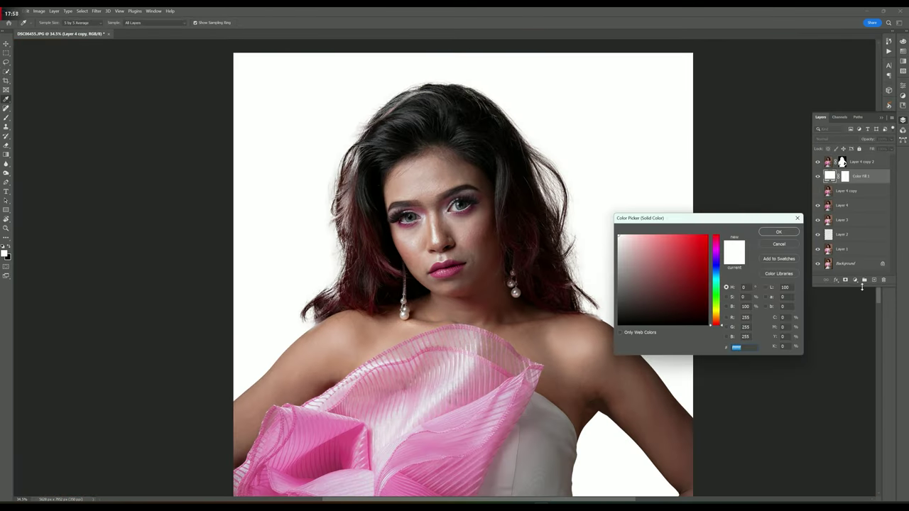
Pick a light pink for the backdrop fill, then reopen the fill layer's colour picker
left_click(530, 368)
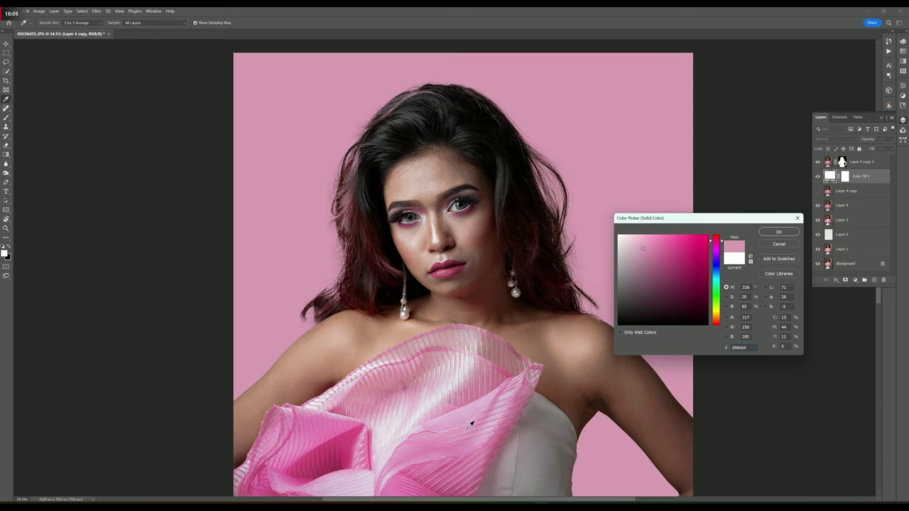
left_click(471, 424)
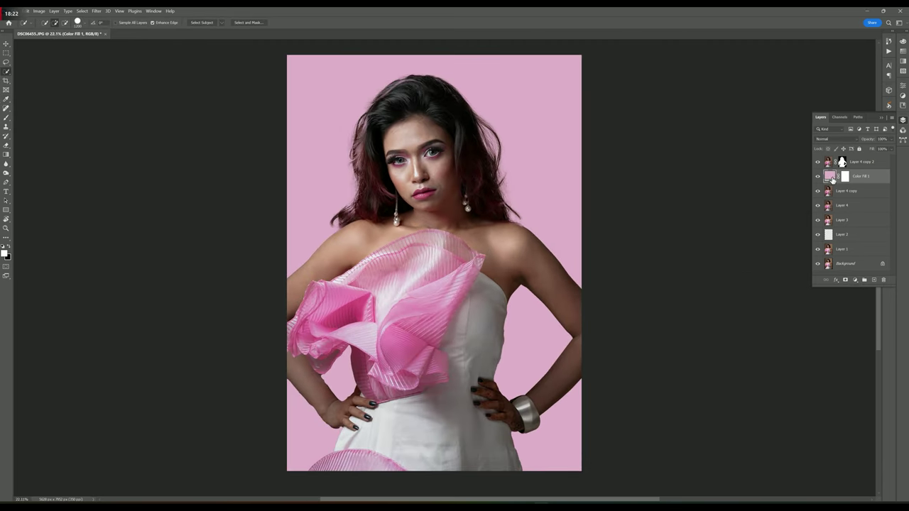
double_click(829, 176)
left_click(431, 290)
Sample pinks from the dress, then the shoulder skin tone, as the backdrop colour
left_click(451, 288)
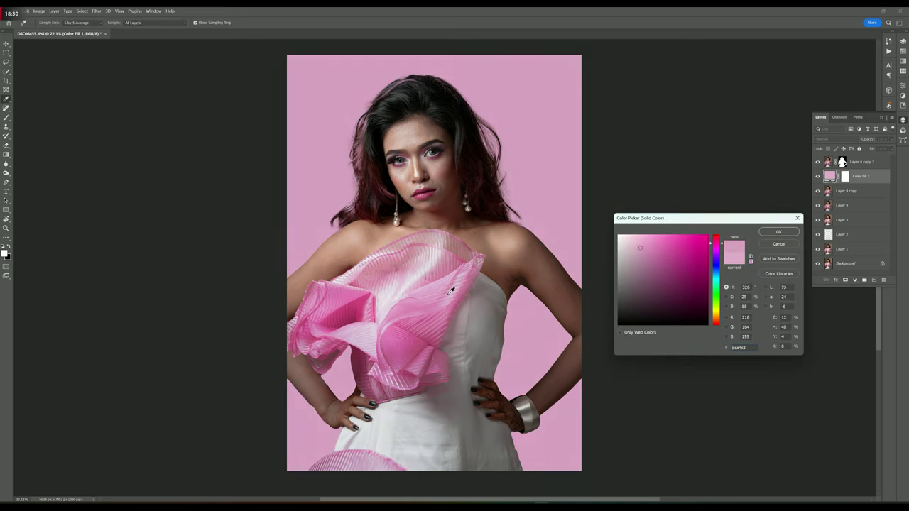
left_click(457, 281)
left_click(498, 240)
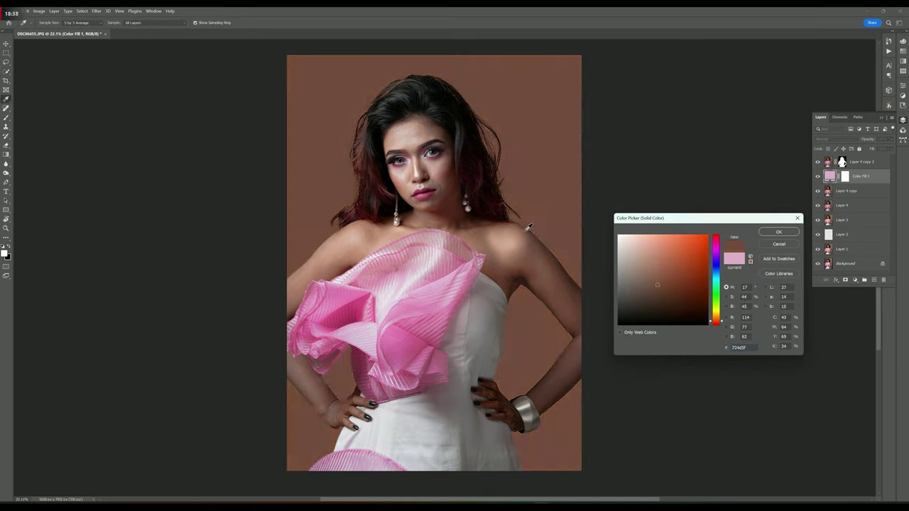
left_click(509, 237)
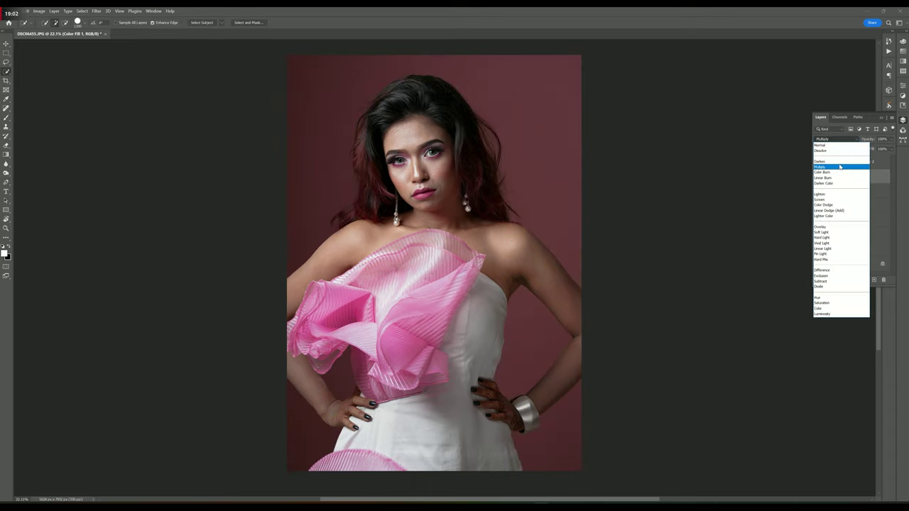
Set the Color Fill layer's blend mode to Color, turning the backdrop an even magenta
left_click(840, 166)
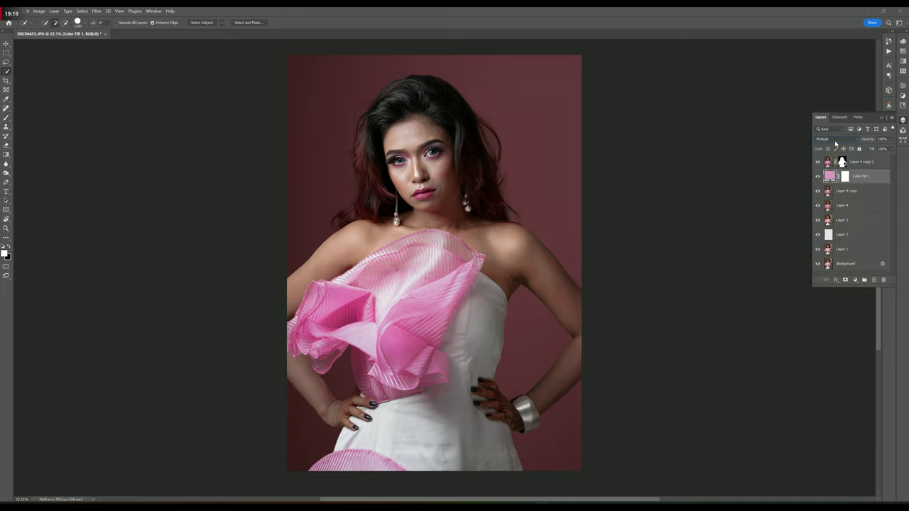
key("ctrl+j")
left_click(831, 139)
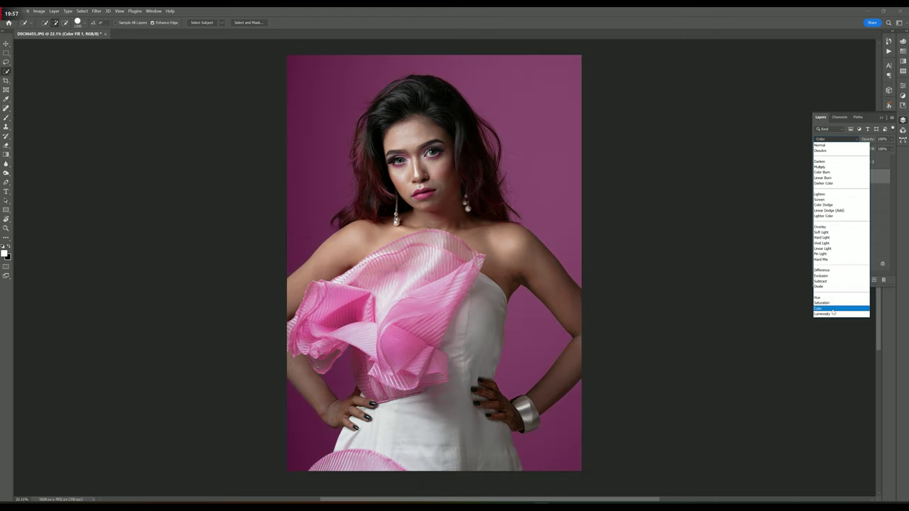
left_click(831, 308)
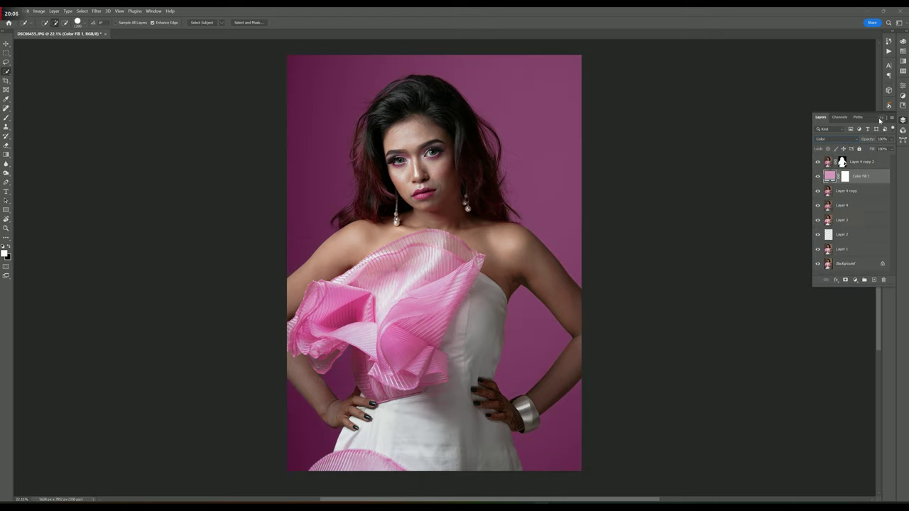
Select Layer 4 copy 2's layer mask and check its mask options
left_click(817, 162)
left_click(842, 161)
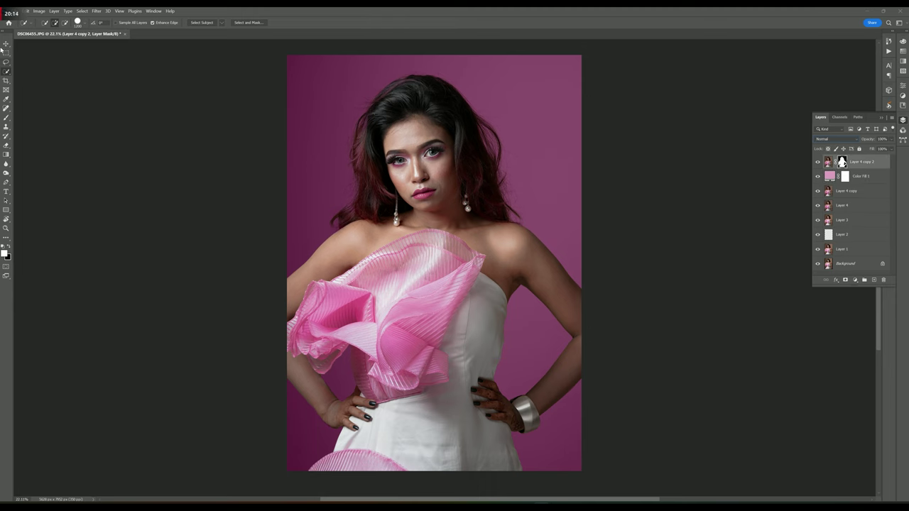
key("v")
scroll(486, 157, "up", 3)
right_click(842, 163)
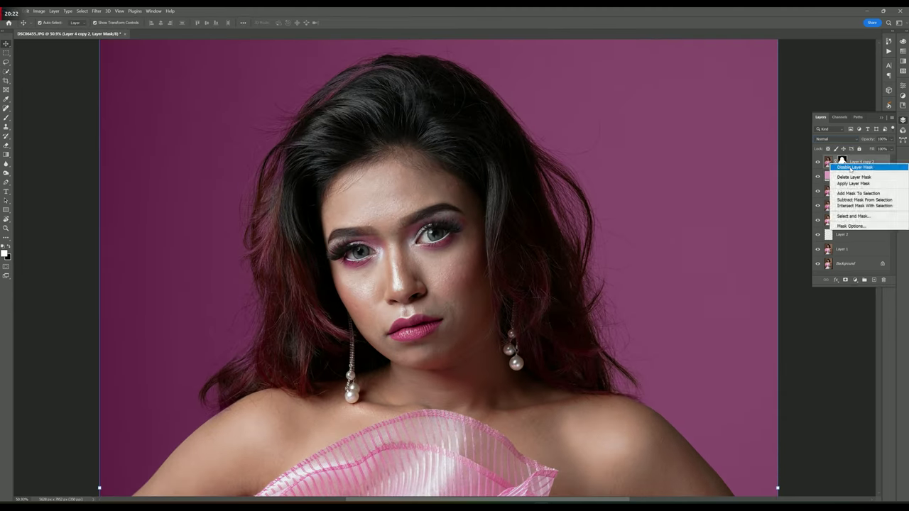
left_click(845, 167)
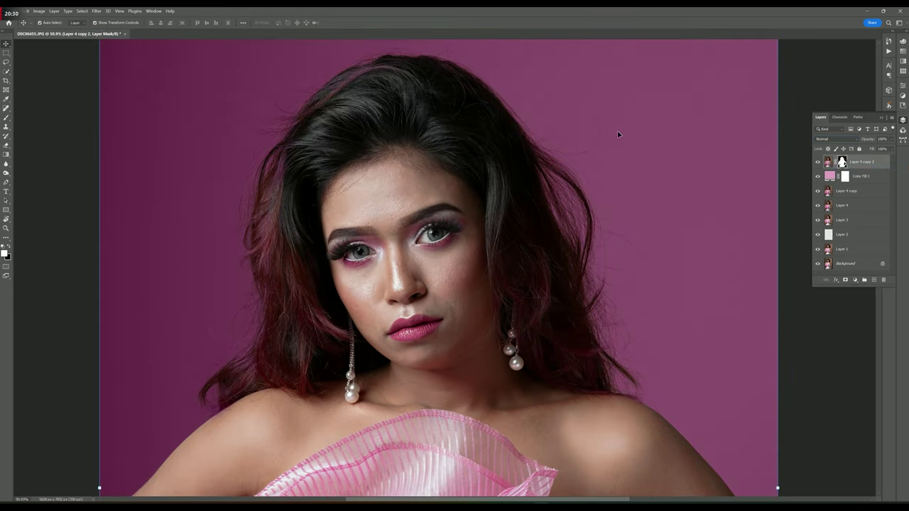
Zoom and pan around the arms to inspect the cutout edges, then switch to the Brush
scroll(340, 151, "up", 2)
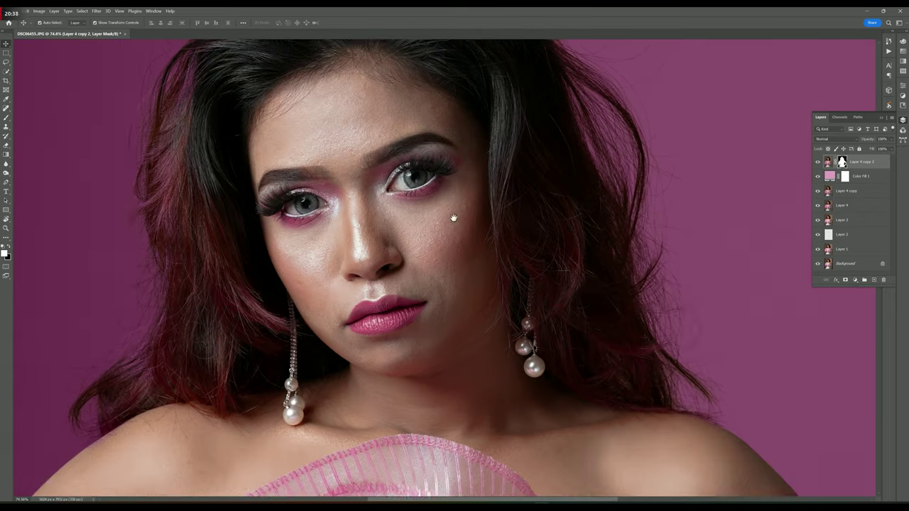
scroll(453, 215, "down", 5)
scroll(419, 439, "down", 5)
scroll(325, 324, "right", 2)
scroll(385, 341, "right", 3)
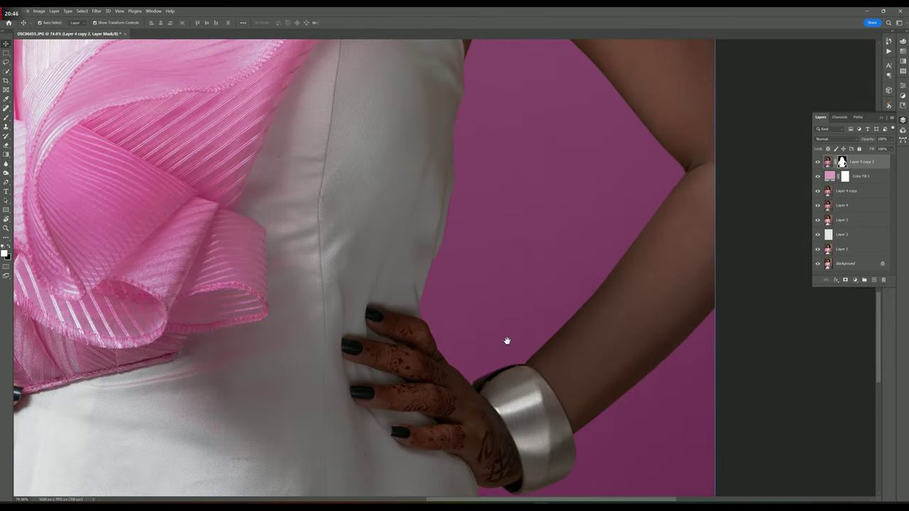
scroll(504, 341, "left", 8)
scroll(368, 289, "up", 1)
scroll(338, 209, "up", 1)
key("b")
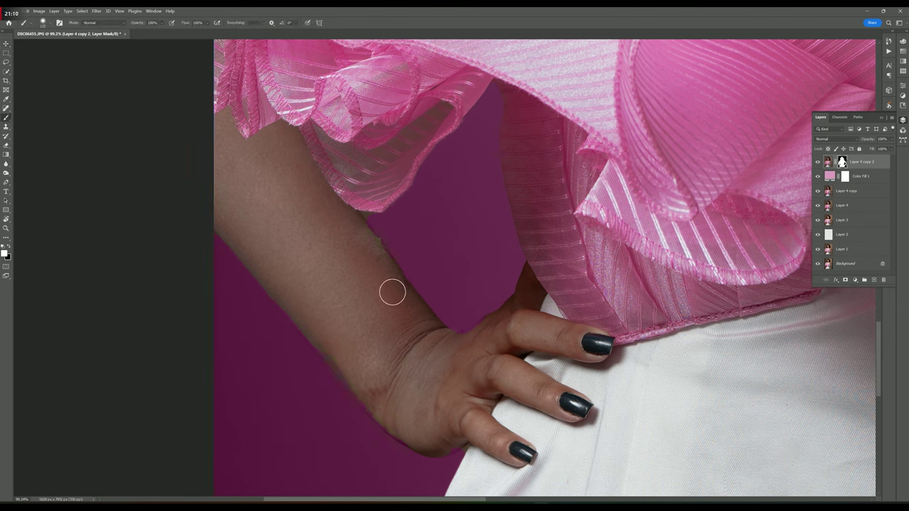
Touch up the cutout mask around the right hand, bracelet and dress edge
scroll(393, 287, "up", 2)
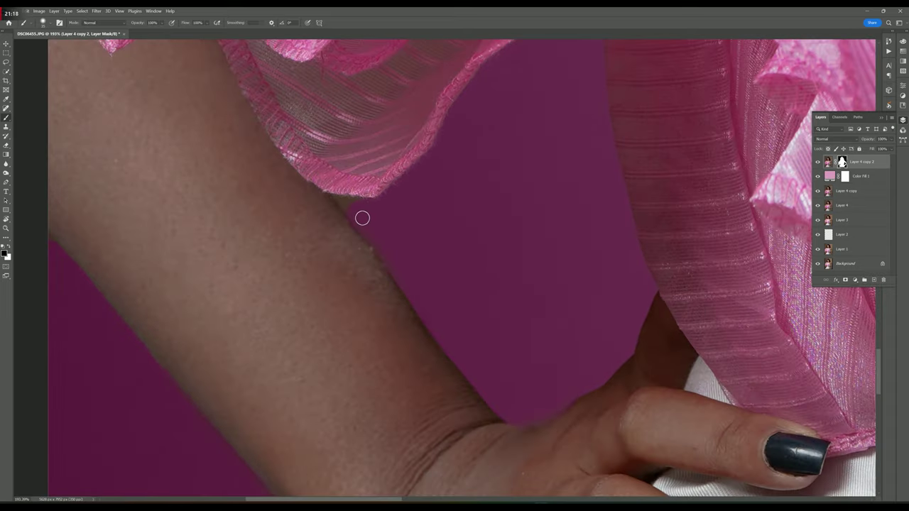
scroll(326, 208, "down", 3)
left_click_drag(710, 327, 348, 326)
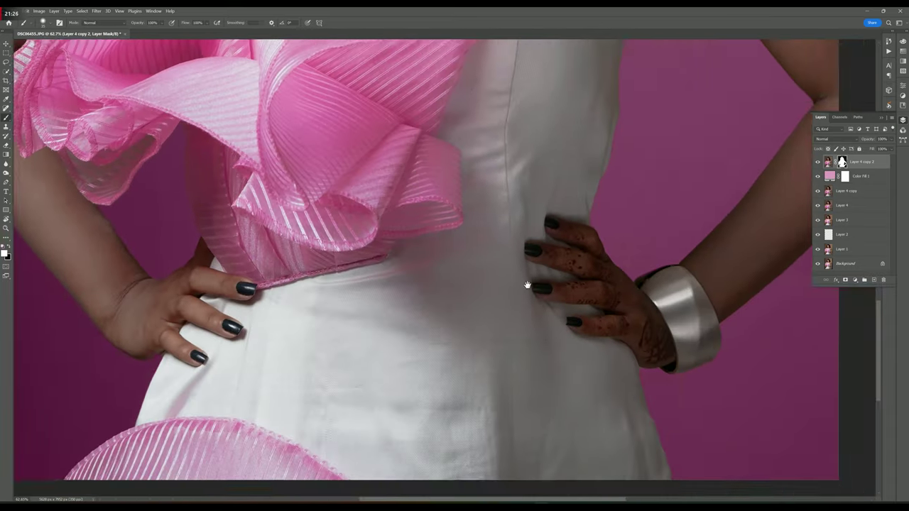
scroll(713, 329, "up", 3)
left_click_drag(712, 329, 603, 253)
Continue along the dress edge and shoulder, then fit the whole portrait on screen
scroll(304, 308, "up", 2)
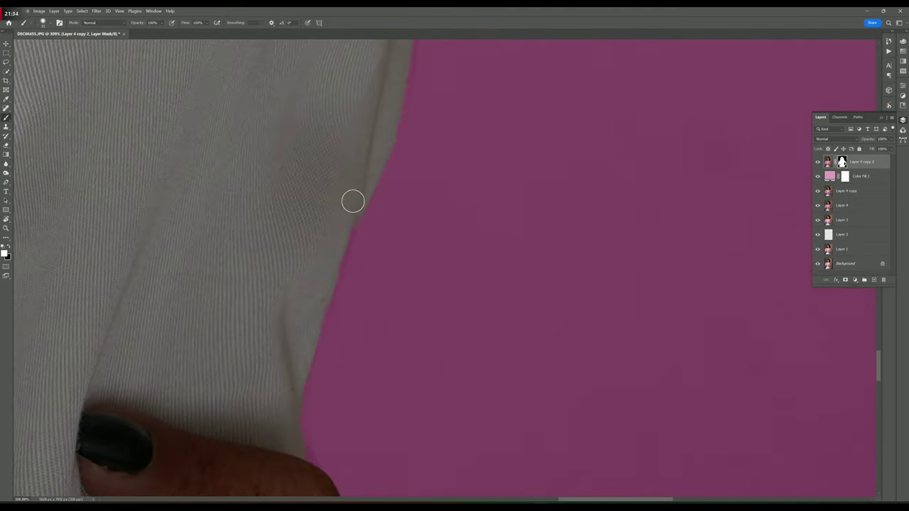
scroll(288, 398, "down", 1)
scroll(384, 325, "up", 1)
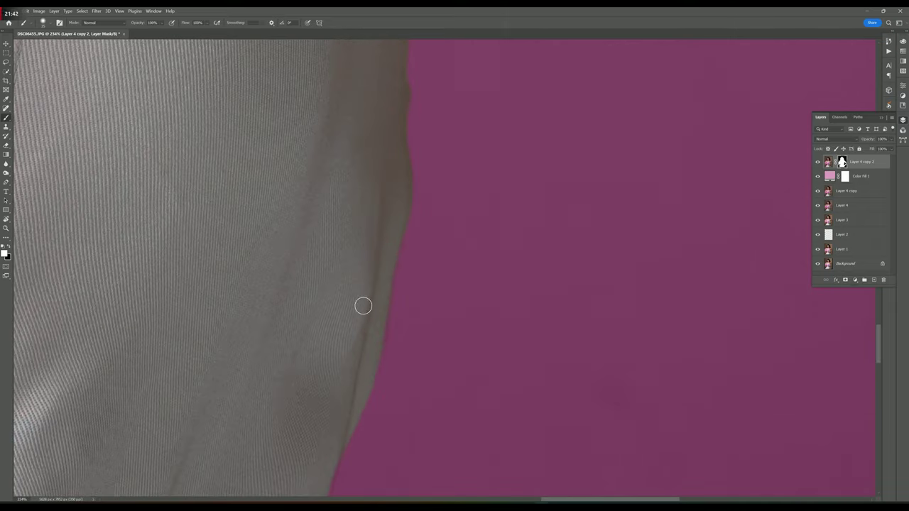
scroll(362, 306, "down", 1)
mouse_move(361, 306)
left_mouse_down()
mouse_move(457, 351)
mouse_move(365, 241)
mouse_move(548, 308)
left_mouse_up()
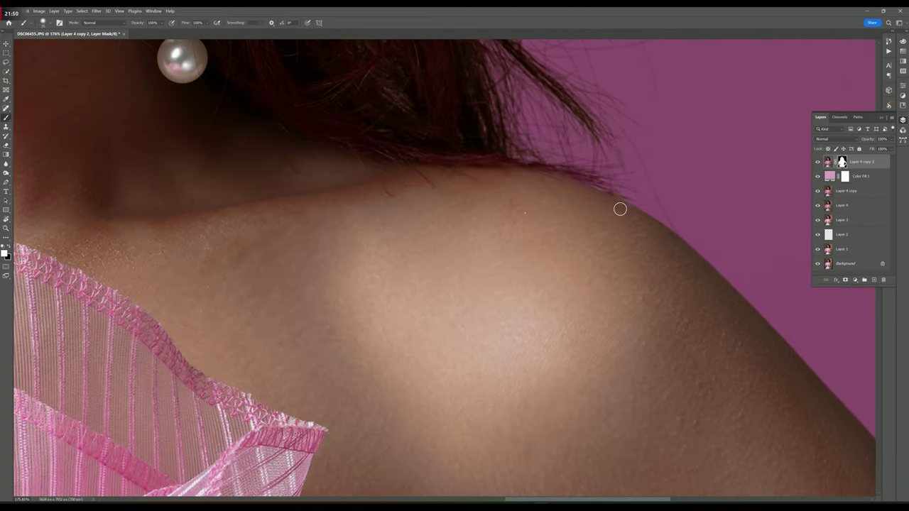
scroll(618, 206, "down", 1)
left_click_drag(618, 206, 210, 220)
key("ctrl+0")
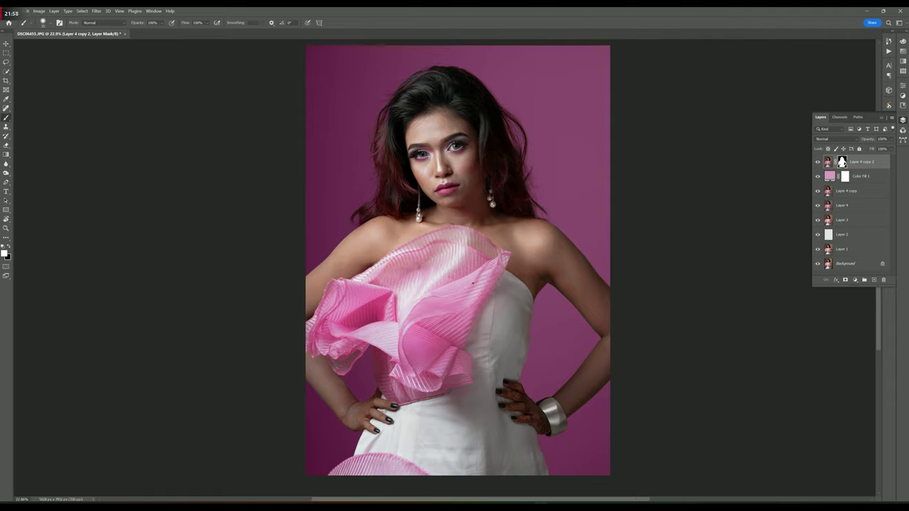
Review the fill's blend mode, then stamp visible layers above Layer 4 copy 2 into Layer 5
left_click(817, 179)
left_click(852, 177)
left_click(835, 138)
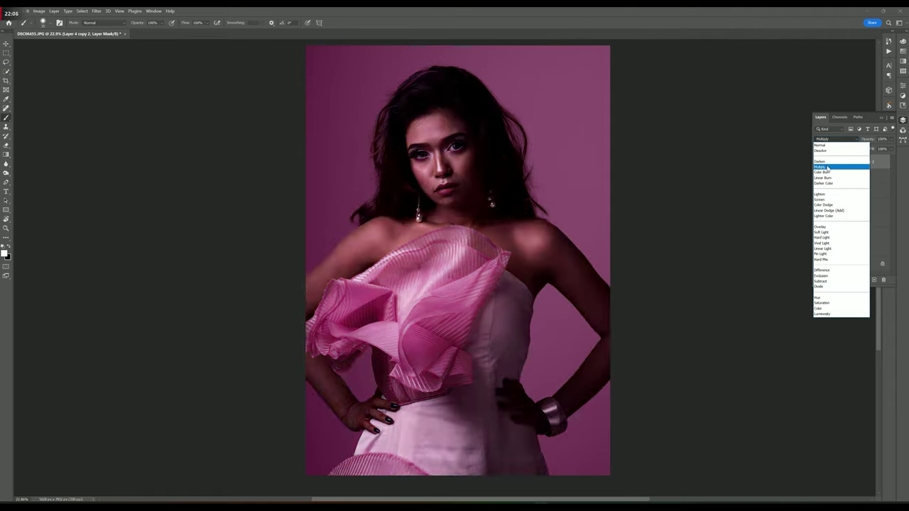
left_click(827, 302)
left_click(832, 140)
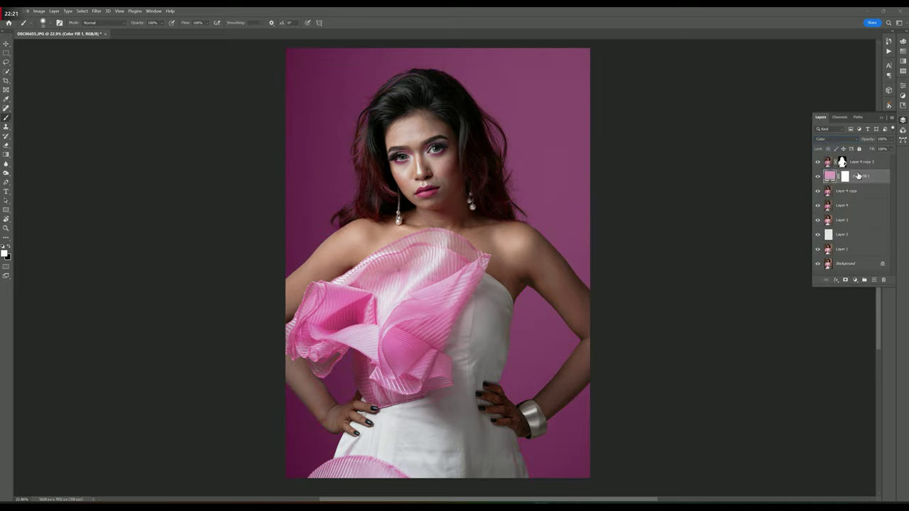
left_click(863, 163)
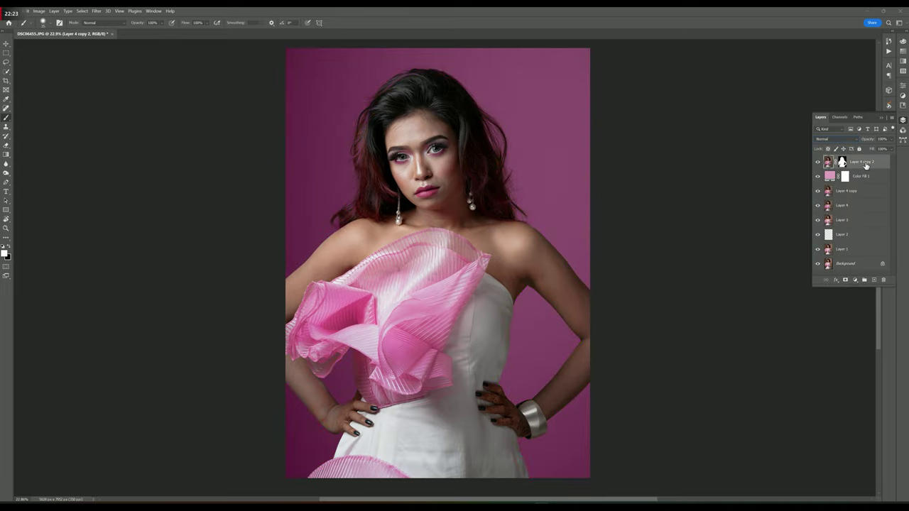
key("ctrl+alt+shift+e")
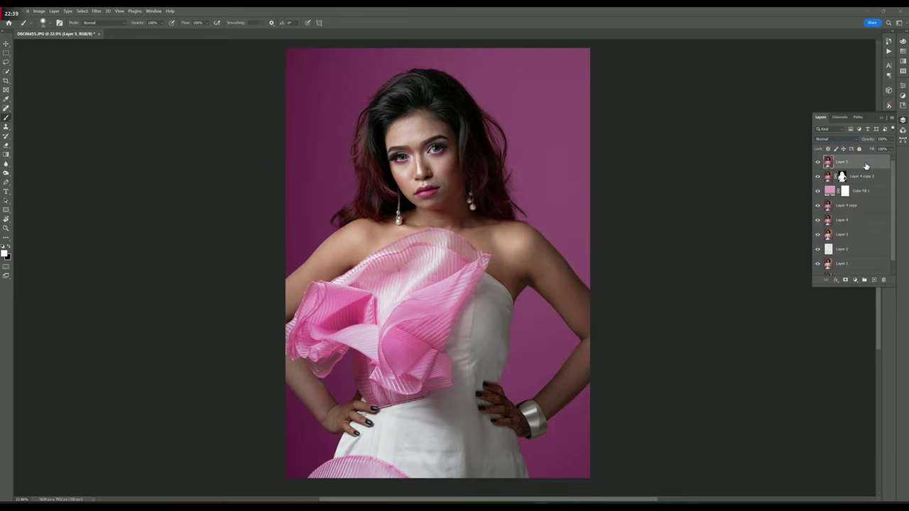
Add a Brightness/Contrast adjustment layer and nudge brightness up slightly
left_click(854, 280)
left_click(866, 311)
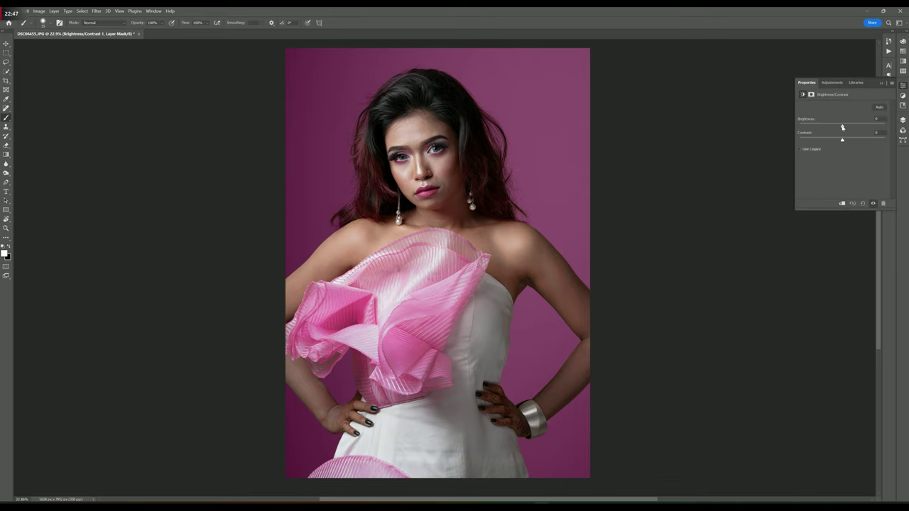
left_click_drag(842, 127, 843, 127)
left_click(880, 83)
Switch to a workspace showing Color, Properties and Layers panels and check the adjustment's mask
left_click(893, 35)
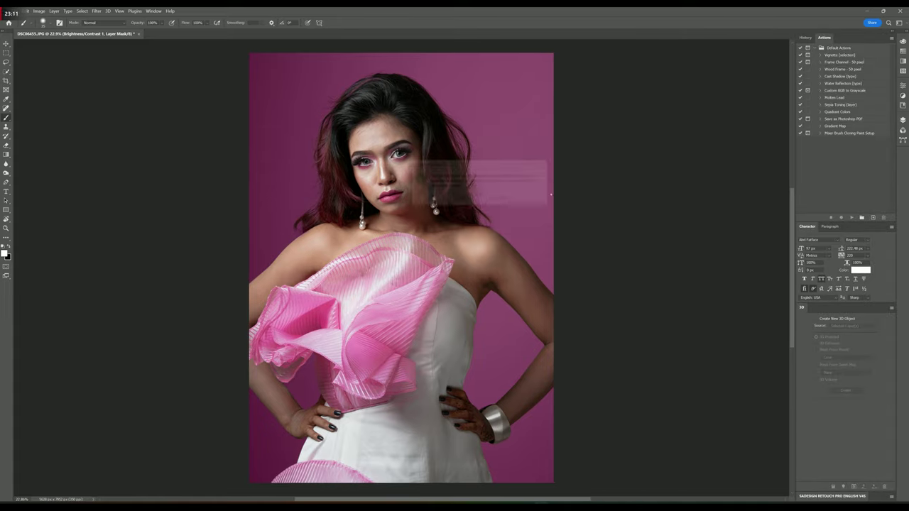
left_click(898, 22)
left_click(877, 39)
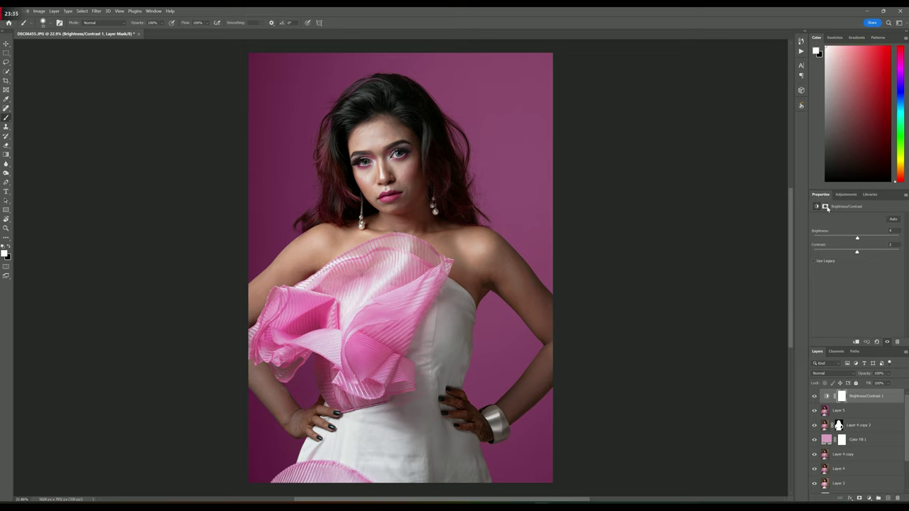
left_click(825, 206)
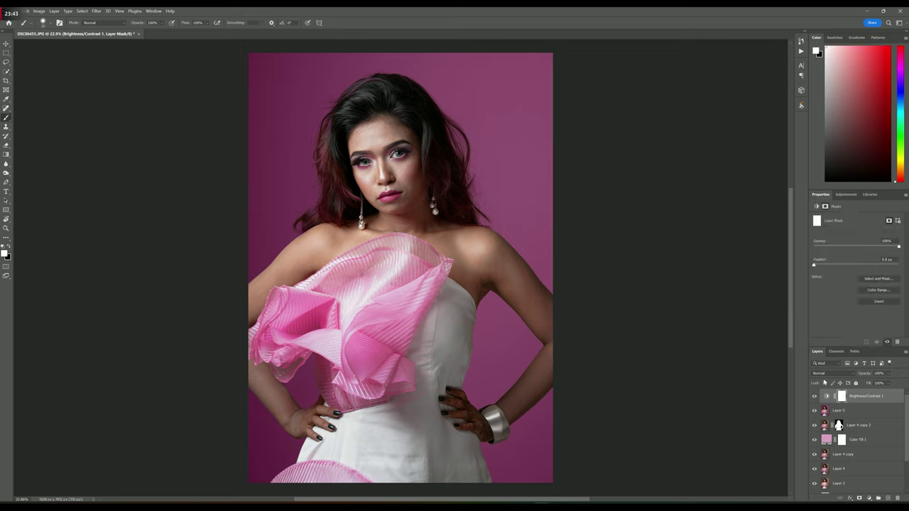
left_click(870, 499)
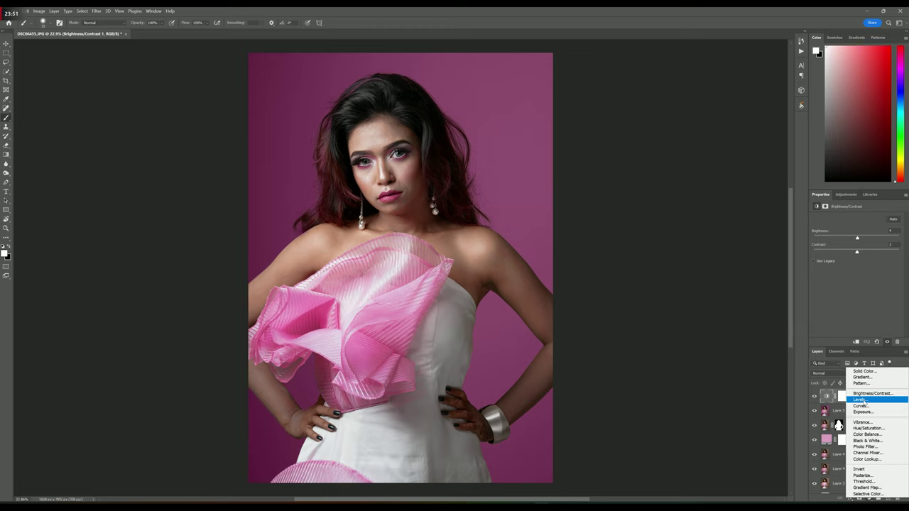
Add a Levels adjustment layer and tweak the Red and Blue channel midtone levels
left_click(859, 399)
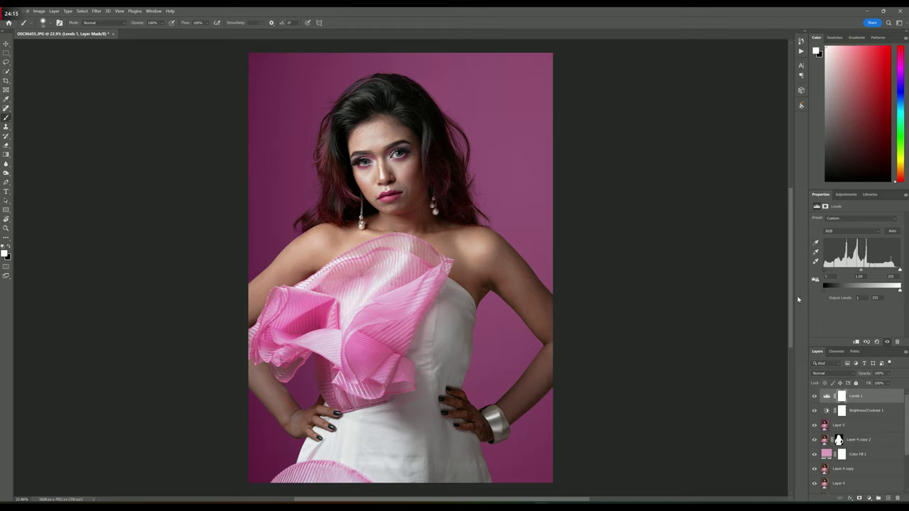
left_click(854, 231)
left_click(852, 239)
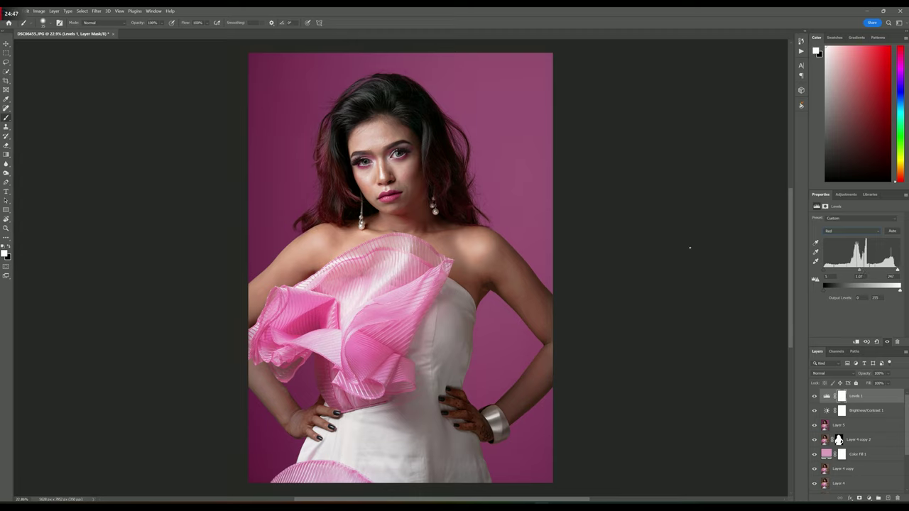
left_click(854, 231)
left_click(855, 254)
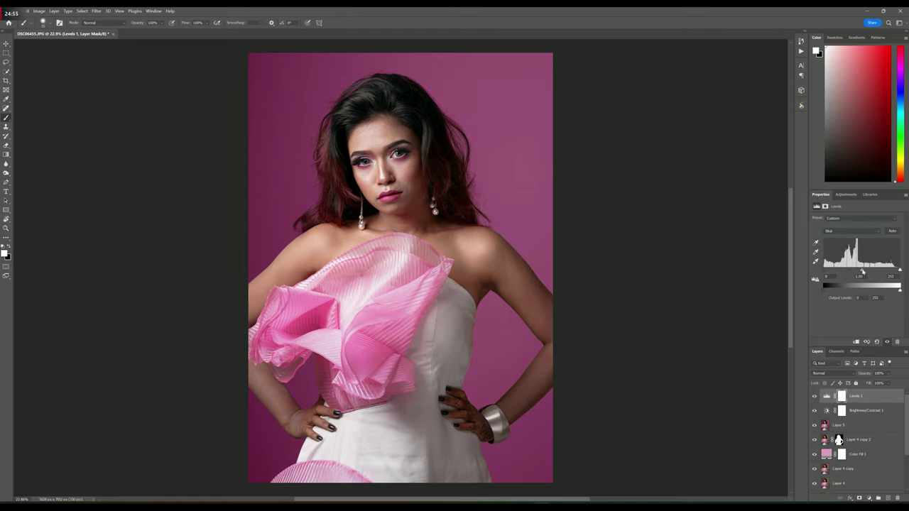
left_click_drag(863, 272, 862, 271)
left_click(869, 497)
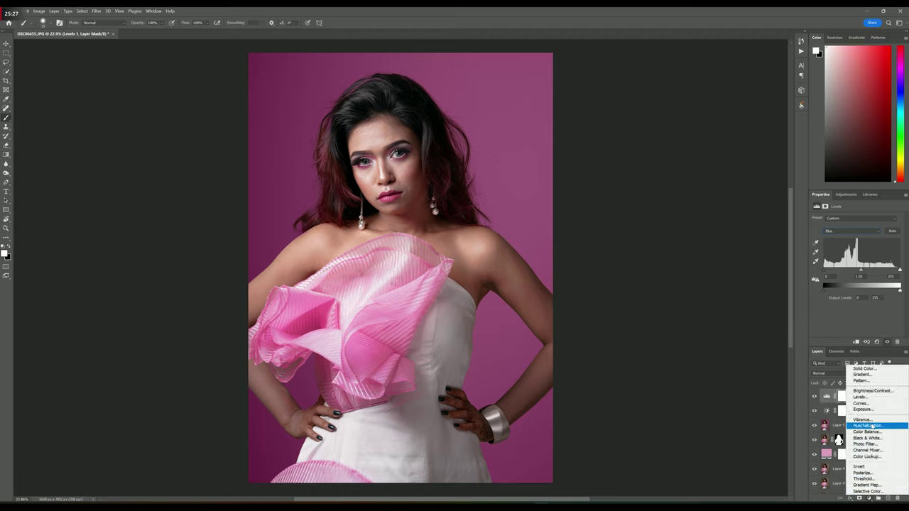
Add a Selective Color layer: Reds Cyan -11, a small Magentas tweak, Blacks' Black slightly negative
left_click(868, 491)
left_click_drag(856, 242, 852, 243)
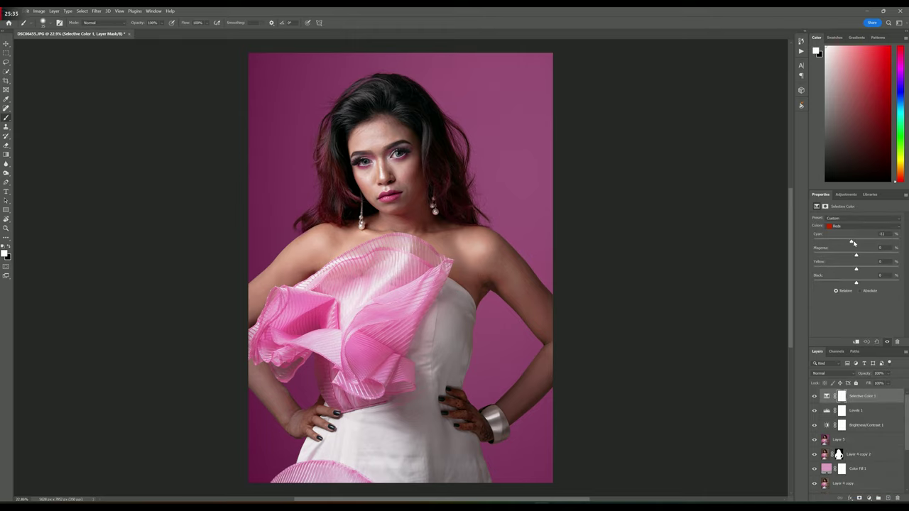
left_click_drag(865, 284, 858, 284)
left_click(862, 226)
left_click(856, 254)
left_click_drag(849, 256, 856, 257)
left_click(863, 226)
left_click(850, 281)
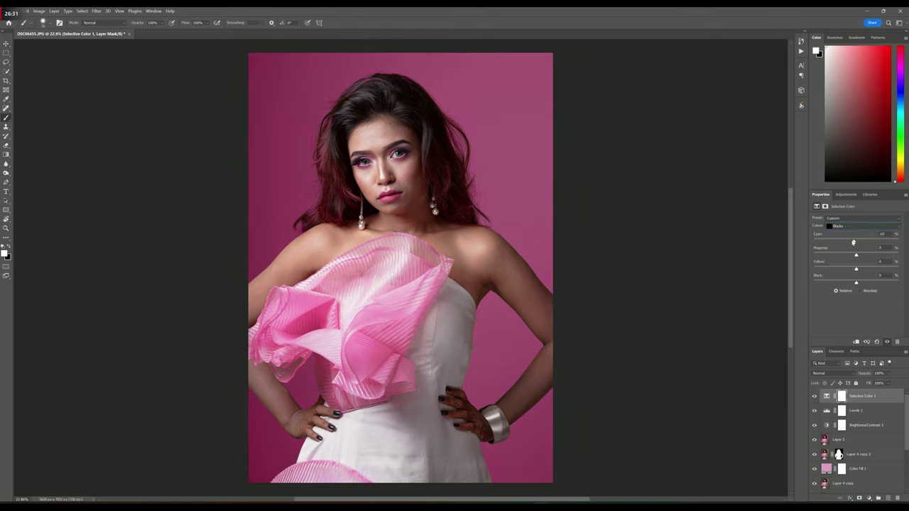
left_click_drag(856, 284, 856, 284)
Toggle the original Background alone on and off to compare it with the retouch
scroll(871, 440, "down", 3)
left_click(814, 485, "alt")
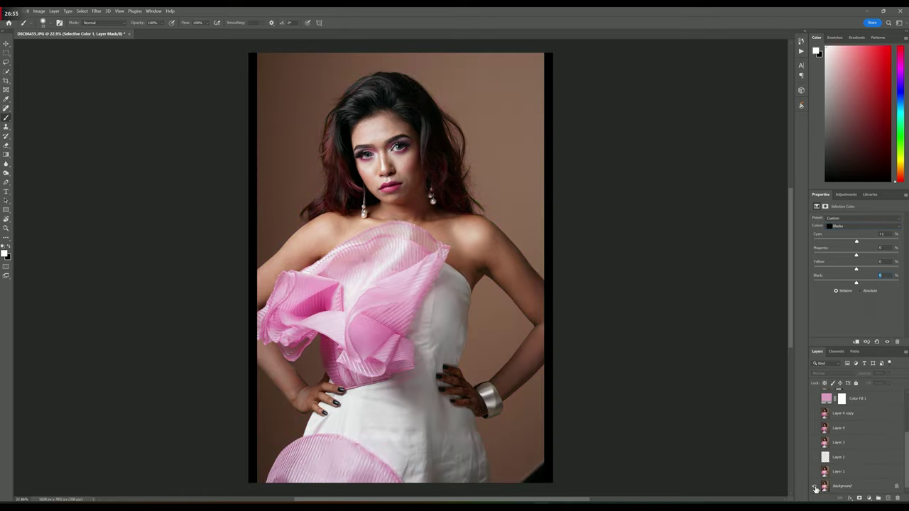
left_click(814, 485, "alt")
scroll(874, 411, "up", 5)
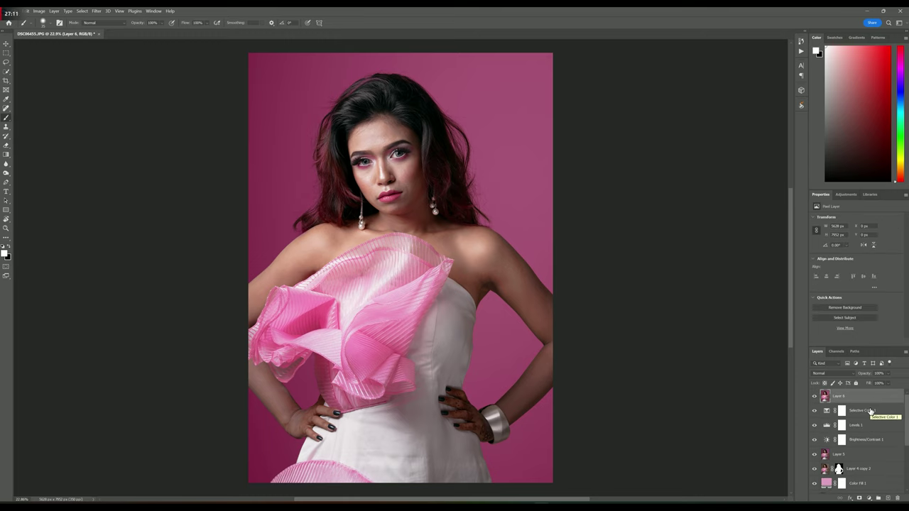
Convert the stamped Layer 6 into a smart object
right_click(868, 397)
left_click(852, 311)
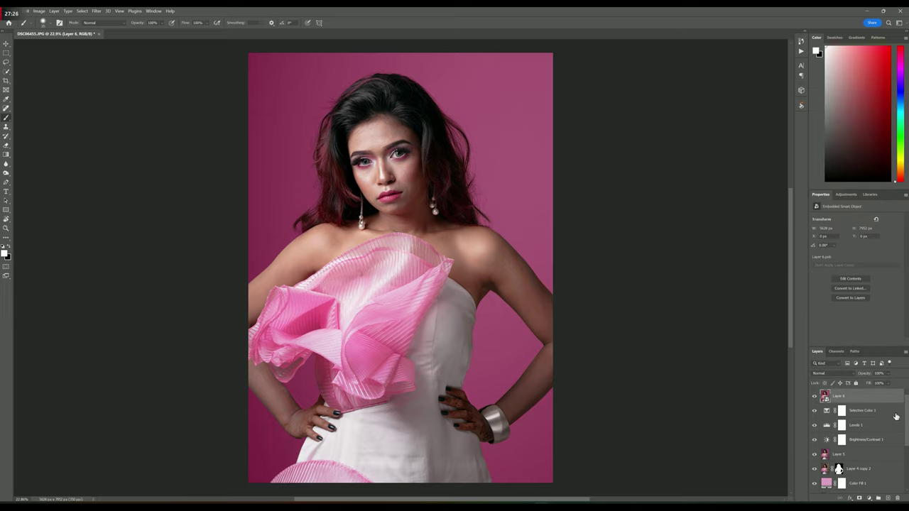
left_click(95, 10)
Open Liquify on the smart object and set Face-Aware Eye Size to 15
key("Escape")
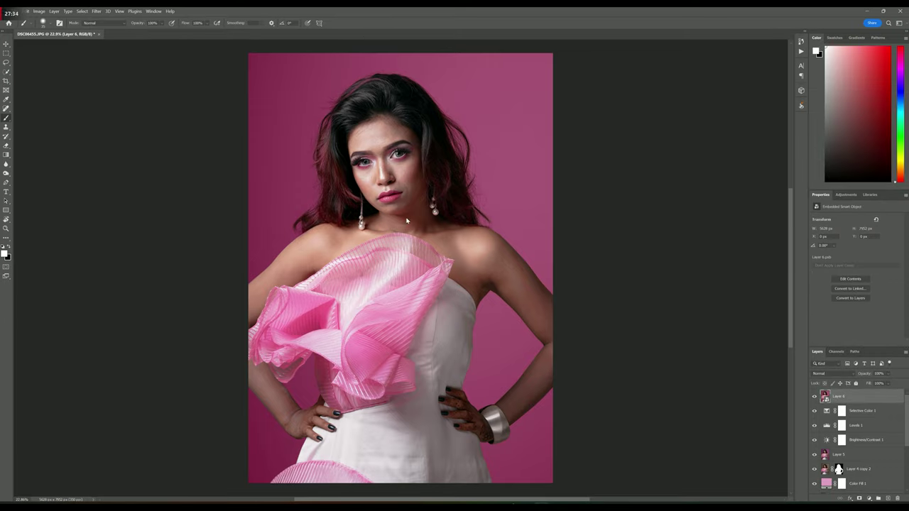
key("ctrl+shift+x")
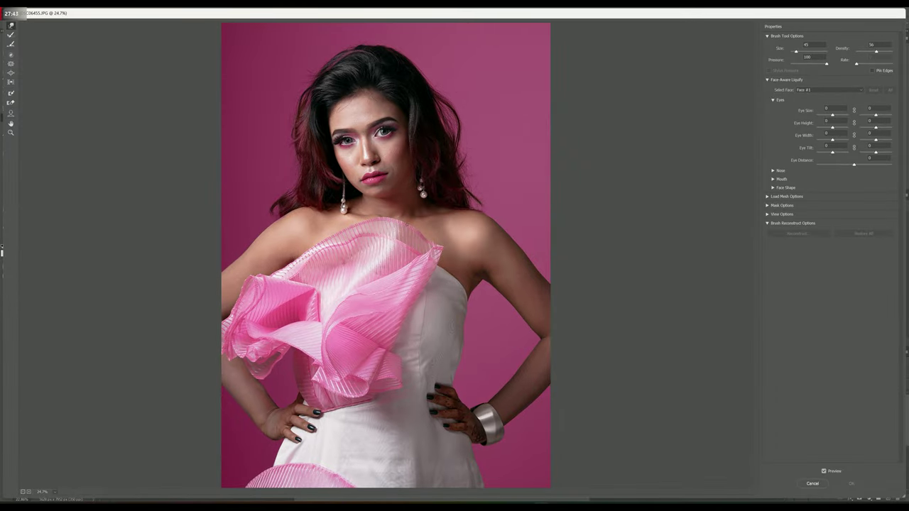
key("ctrl+plus")
key("ctrl+plus")
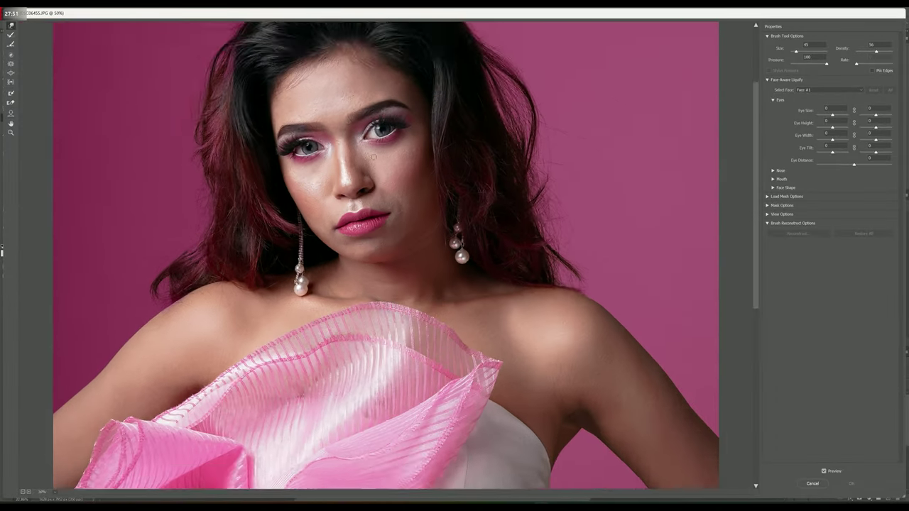
key("ctrl+plus")
key("ctrl+0")
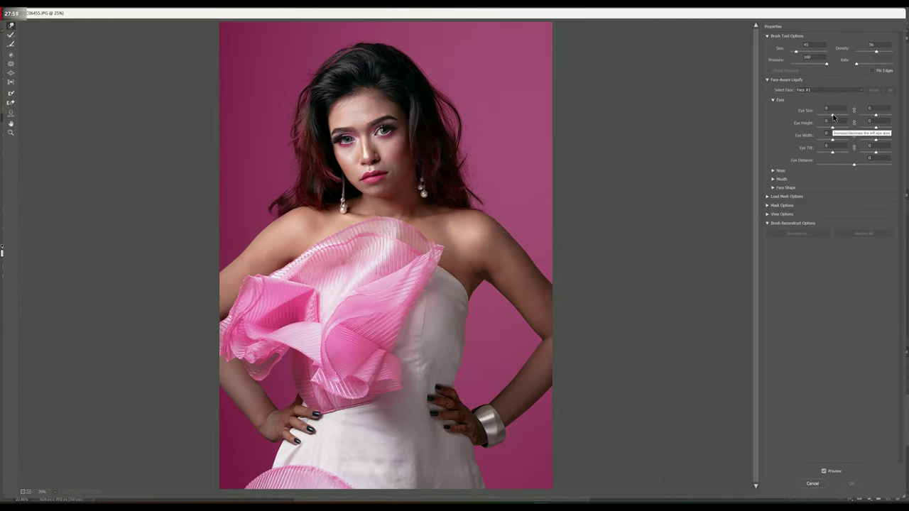
left_click(833, 115)
left_click(874, 115)
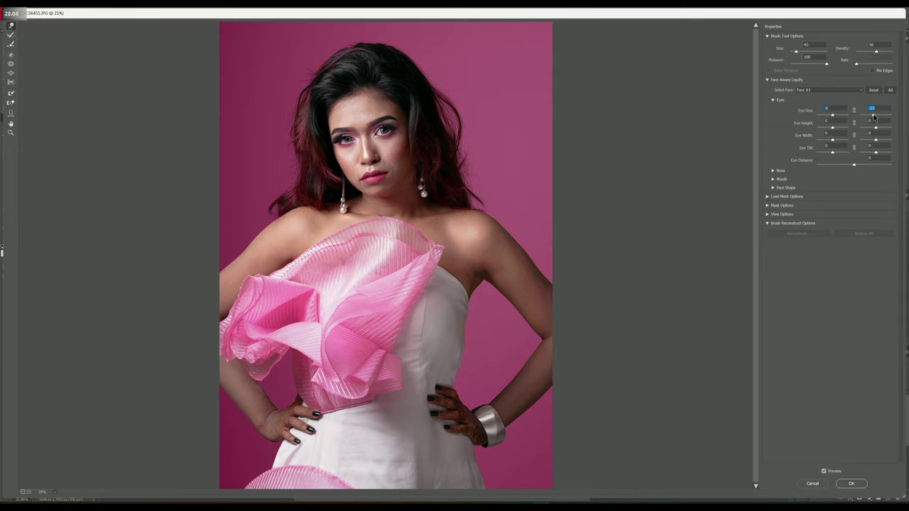
Adjust nose width, thicken the upper lip to 80, set lower lip to 3 and narrow the mouth
left_click(774, 100)
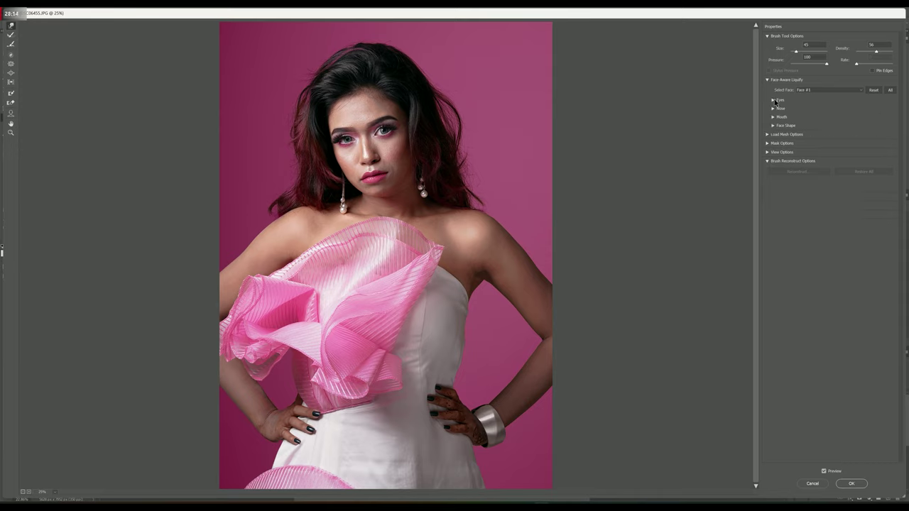
left_click(774, 108)
left_click(853, 136)
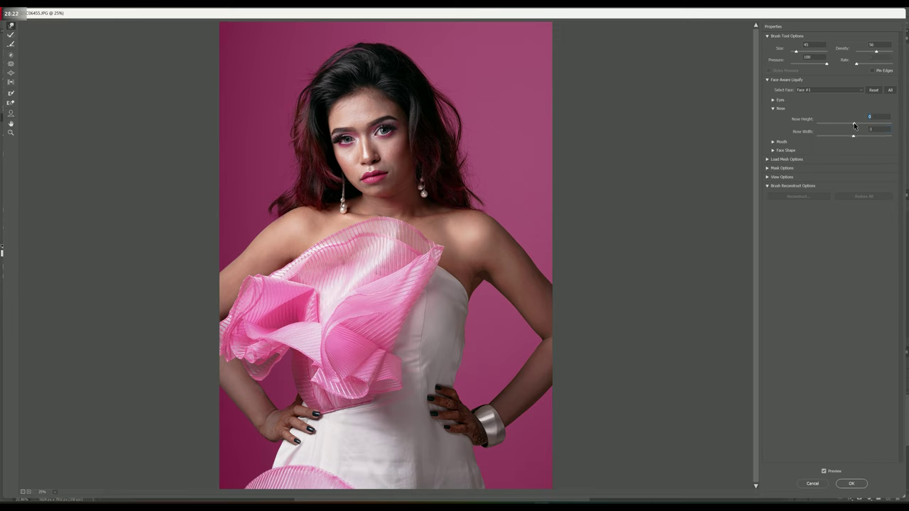
left_click(773, 108)
left_click(773, 117)
left_click(856, 133)
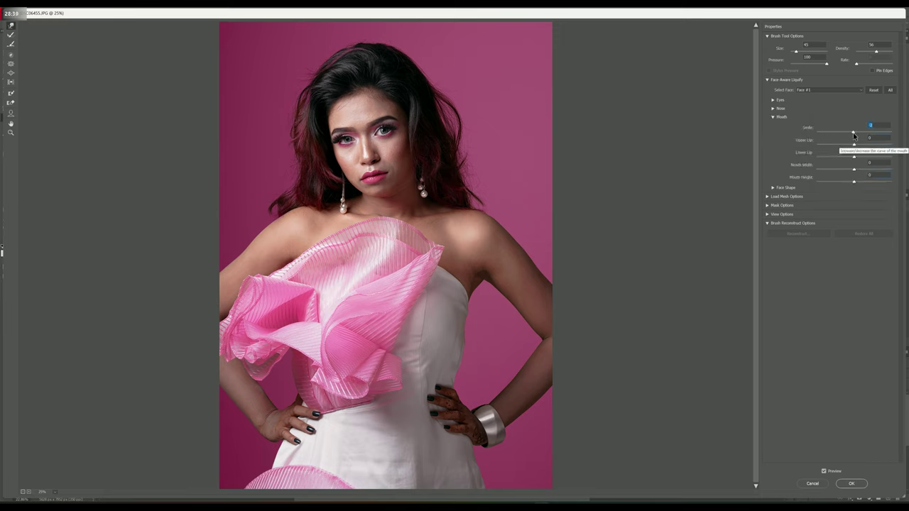
left_click_drag(854, 146, 875, 144)
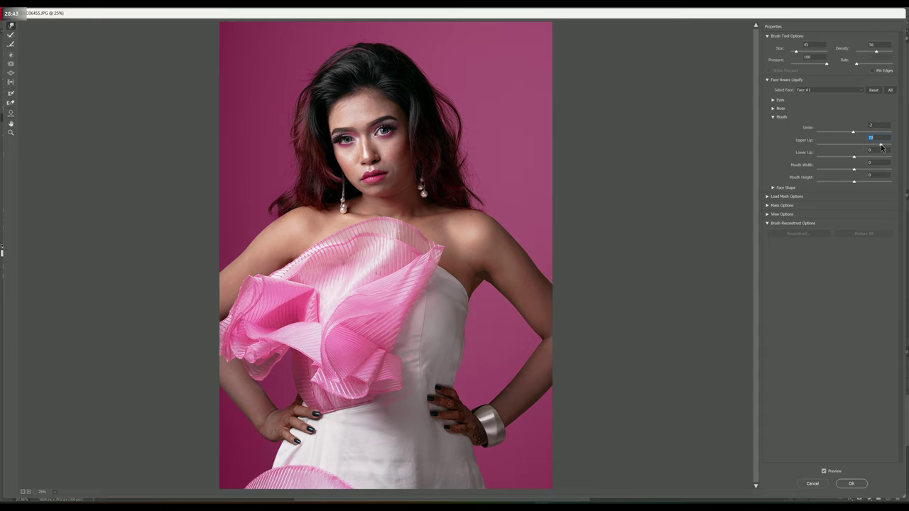
left_click(859, 157)
left_click(850, 169)
left_click_drag(857, 158, 852, 171)
Narrow the forehead in Face Shape, settling at about -10
left_click(773, 117)
left_click(774, 125)
left_click_drag(853, 140, 850, 145)
left_click(853, 153)
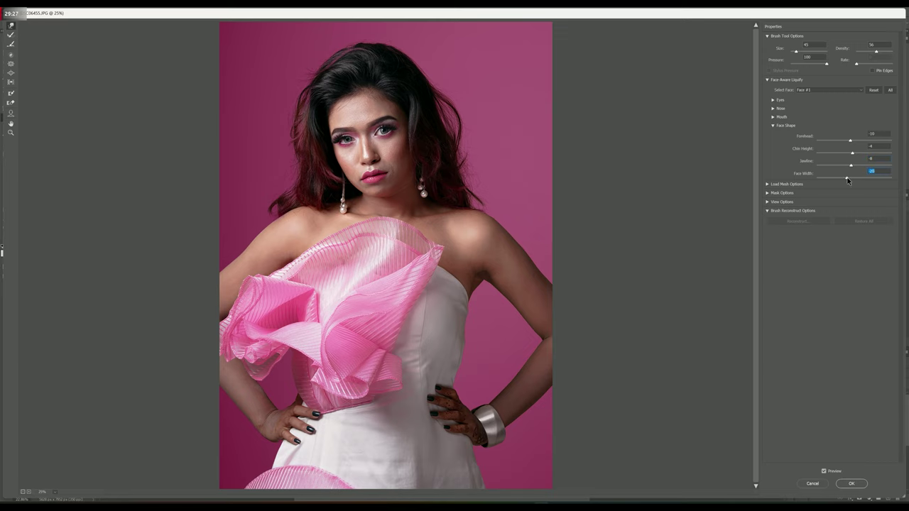
left_click(773, 125)
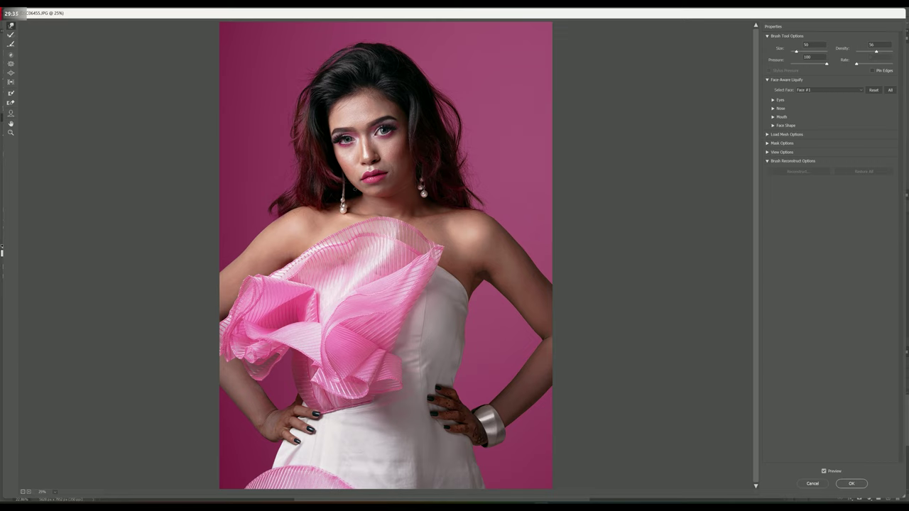
Set the Liquify warp brush to size 400 for reshaping her waist and arm
scroll(354, 192, "up", 1)
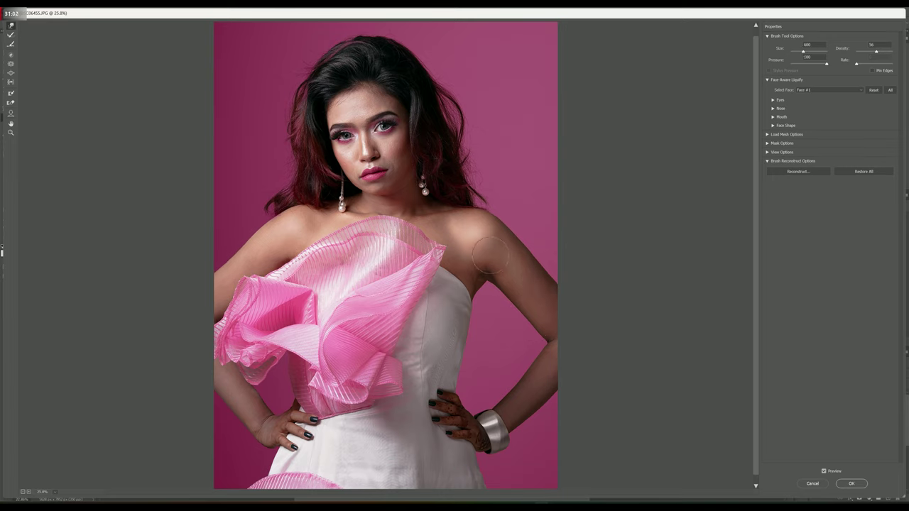
Commit Liquify as a smart filter on Layer 6 and create a blank Layer 7 above it
left_click(854, 483)
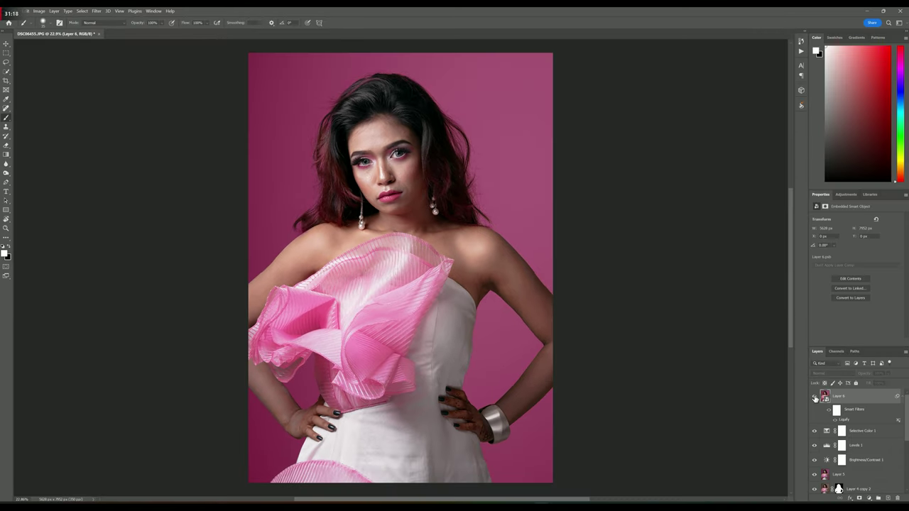
scroll(379, 172, "up", 5)
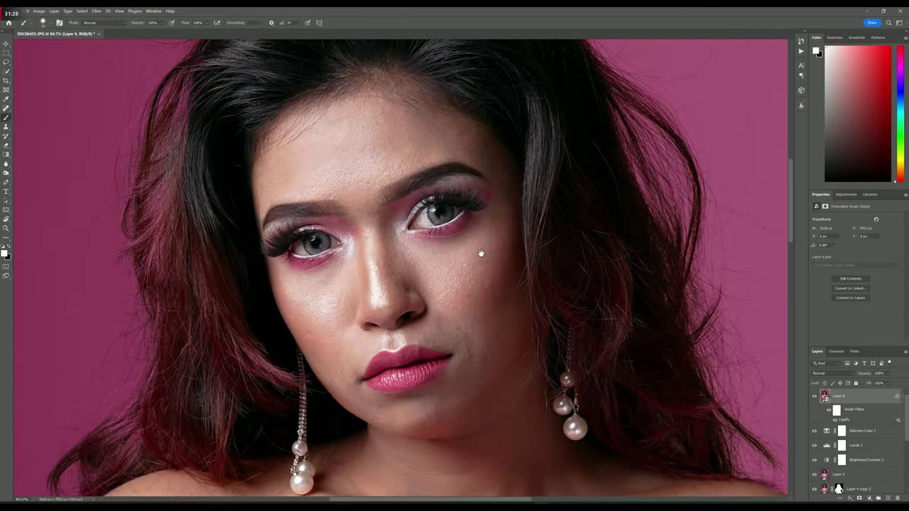
left_click_drag(481, 253, 462, 267)
key("ctrl+shift+alt+n")
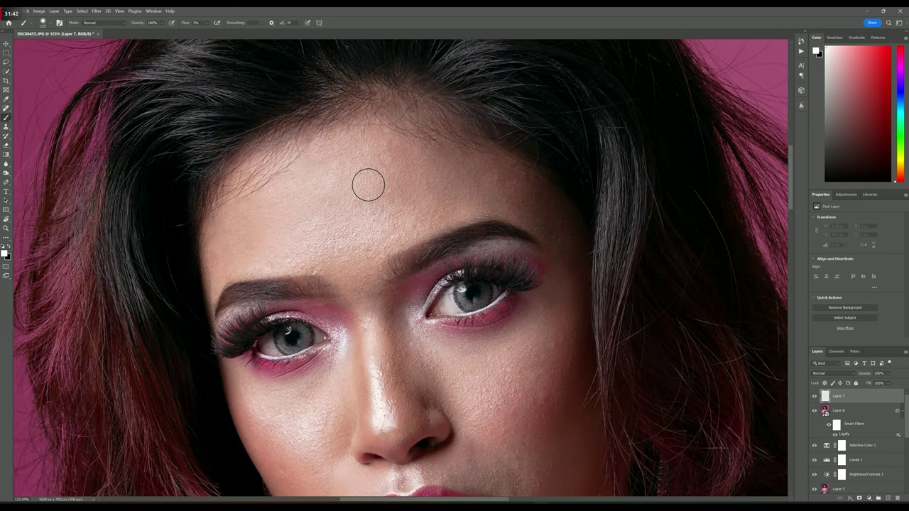
right_click(287, 210)
Shrink the brush and sample several forehead skin tones on Layer 7
key("Escape")
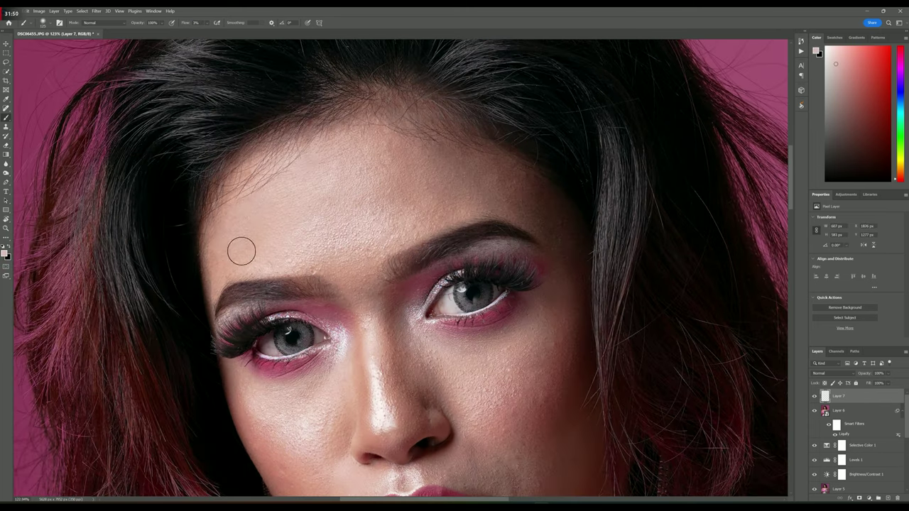
key("bracketleft")
left_click(360, 168, "alt")
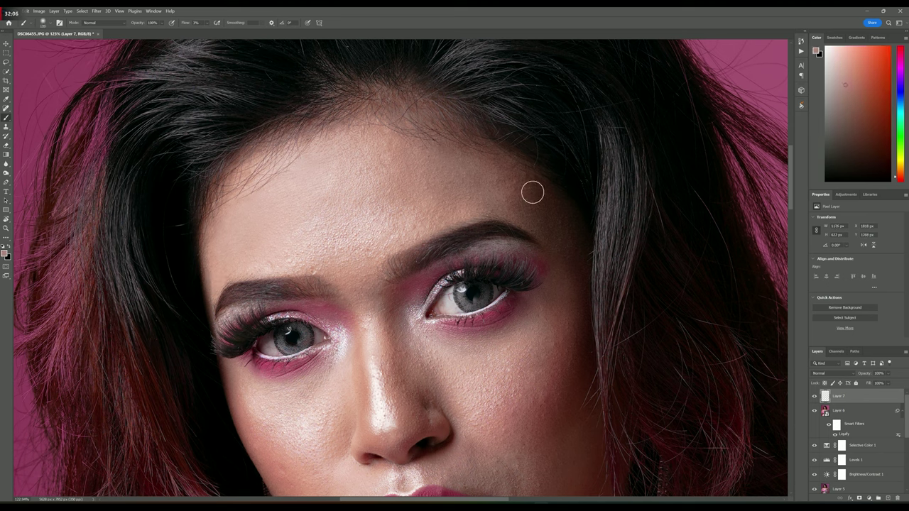
left_click(432, 180, "alt")
left_click(390, 194, "alt")
key("ctrl+0")
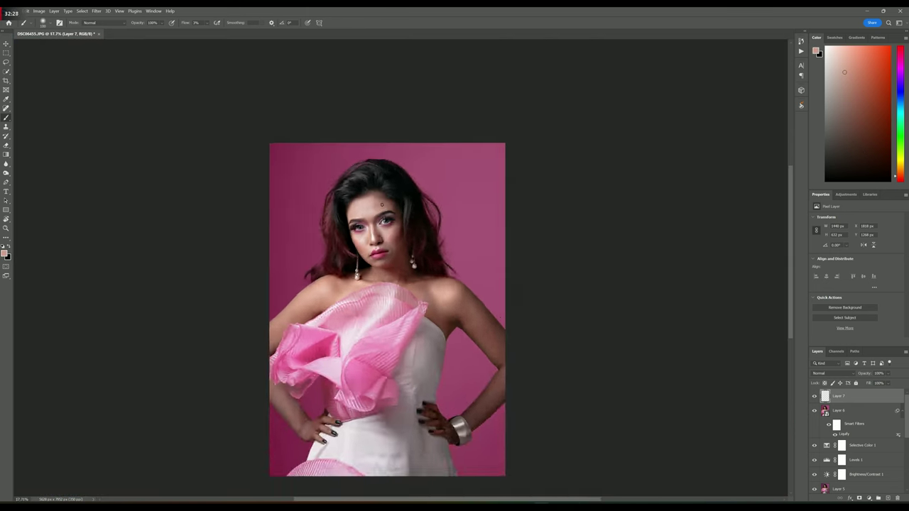
scroll(405, 225, "up", 5)
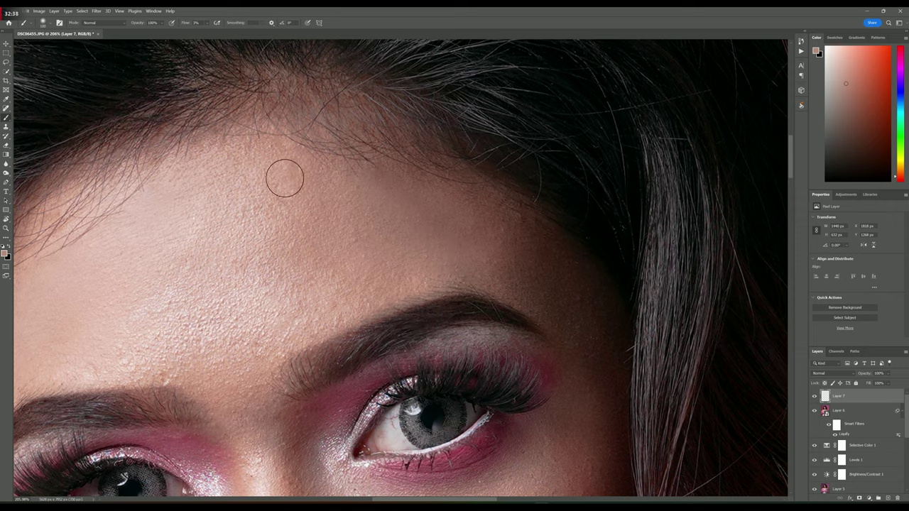
scroll(327, 197, "down", 3)
scroll(327, 200, "down", 2)
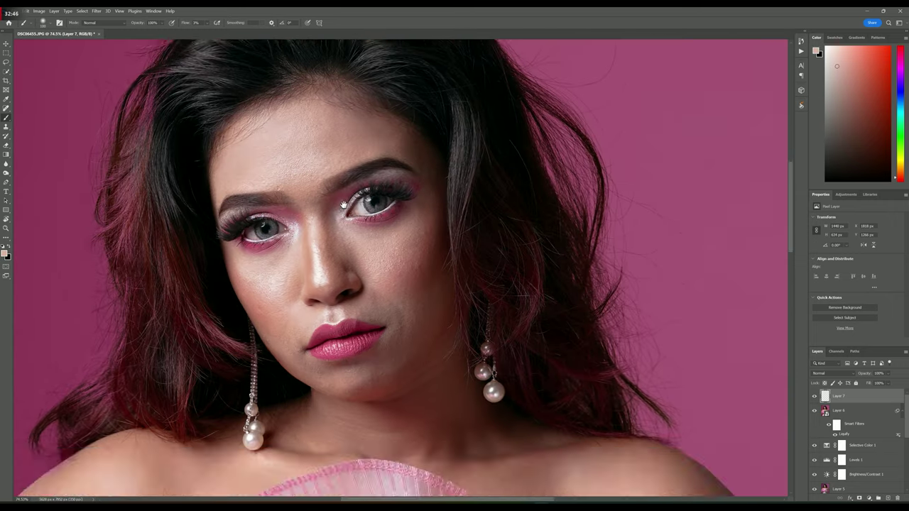
scroll(490, 235, "up", 5)
Paint sampled darker and lighter skin tones over the cheeks, then hide Layer 7 to compare
left_click(526, 90, "alt")
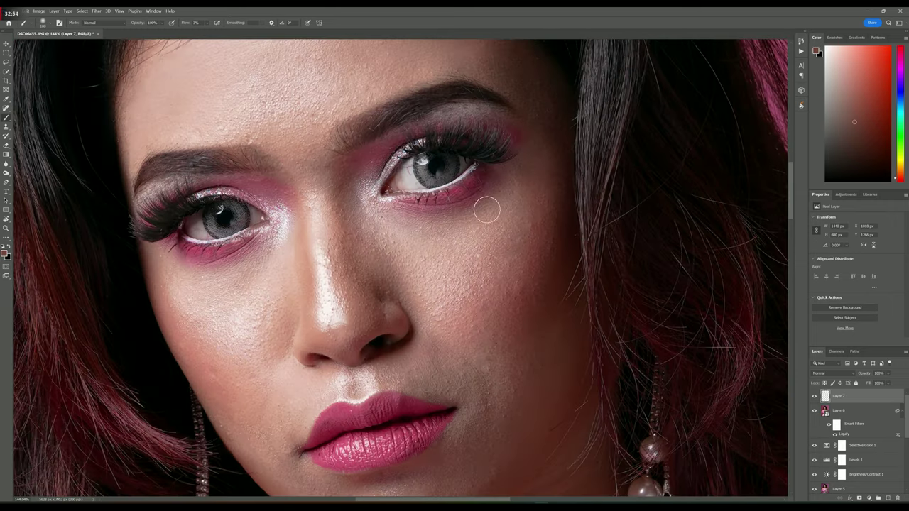
left_click(510, 245, "alt")
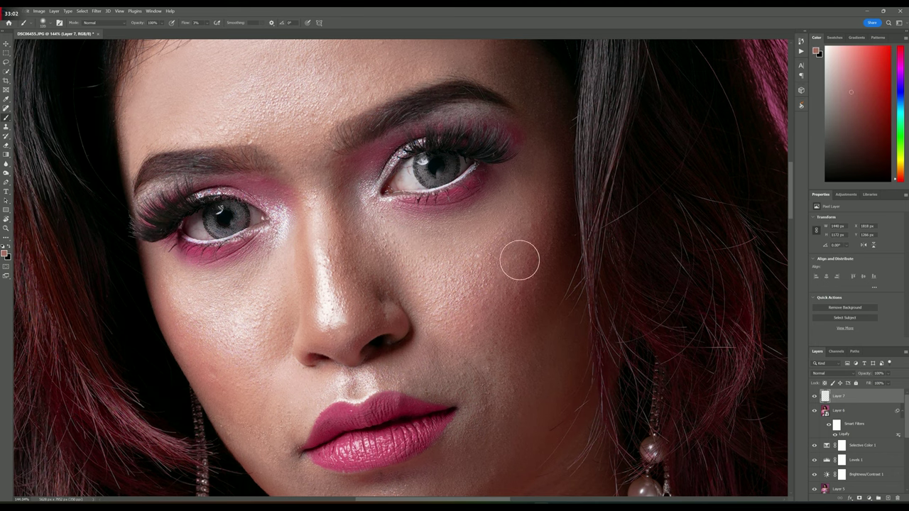
left_click_drag(519, 257, 504, 287)
left_click(517, 265, "alt")
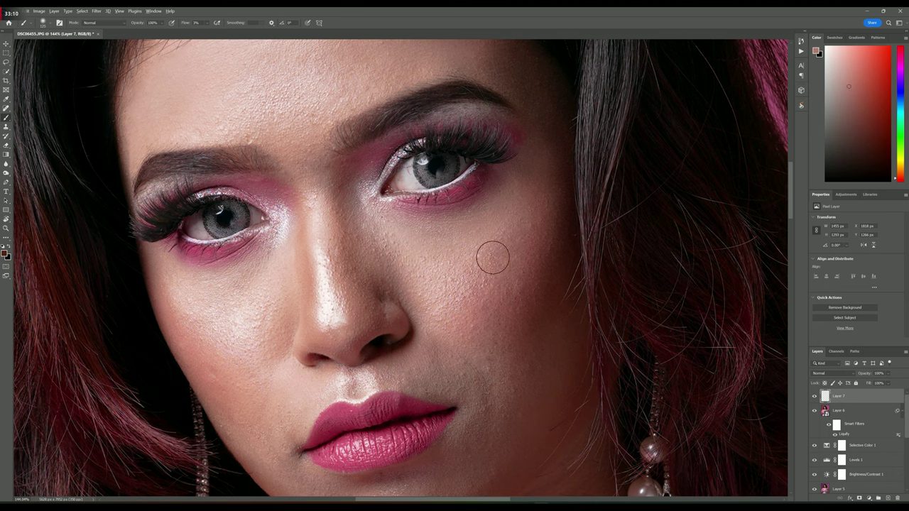
left_click_drag(432, 249, 485, 369)
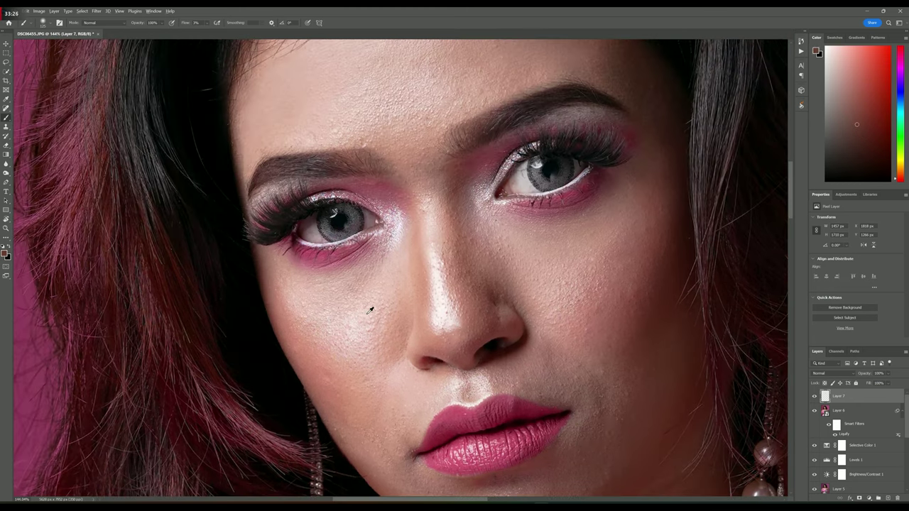
left_click(310, 311, "alt")
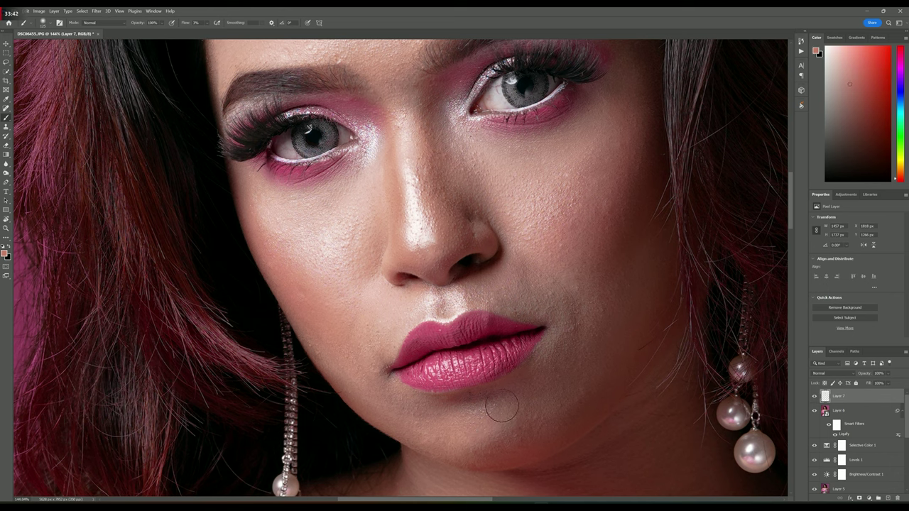
left_click(419, 257, "alt")
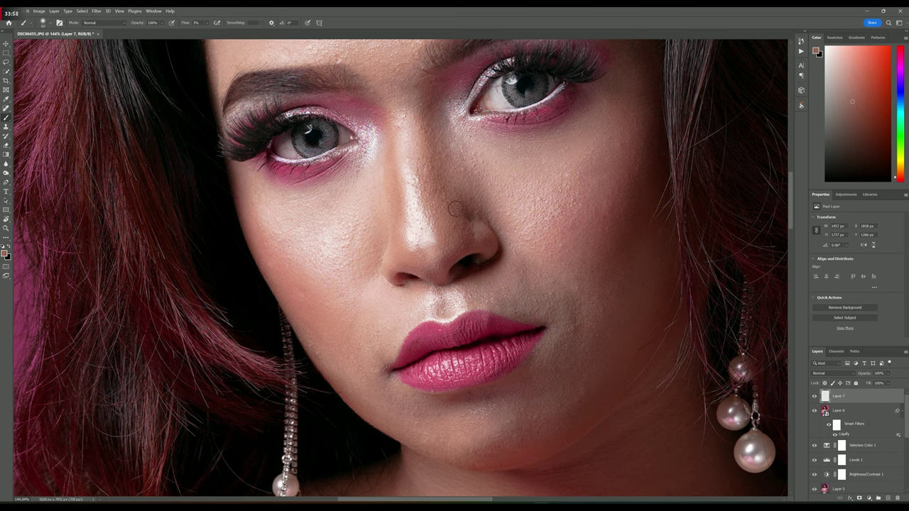
key("ctrl+0")
left_click(813, 396)
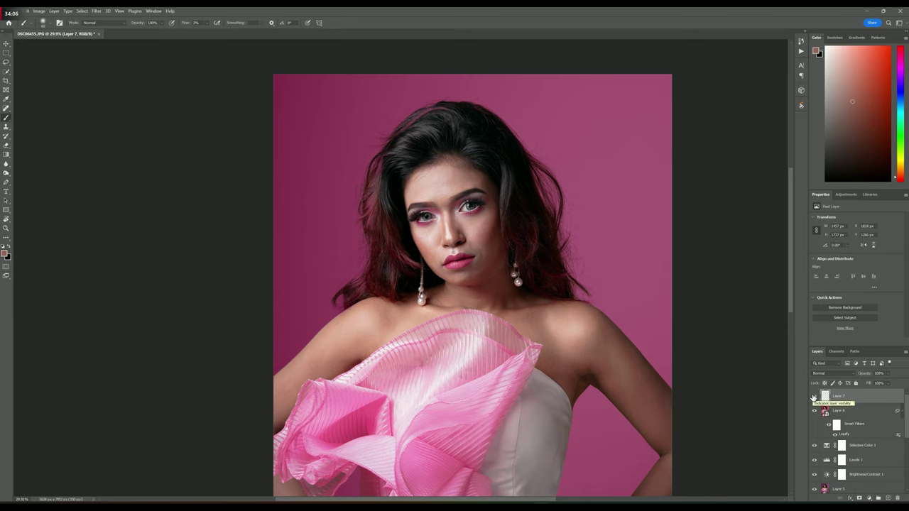
Turn Layer 7 back on and move the view down to her shoulders
scroll(465, 251, "down", 2)
scroll(465, 251, "up", 1)
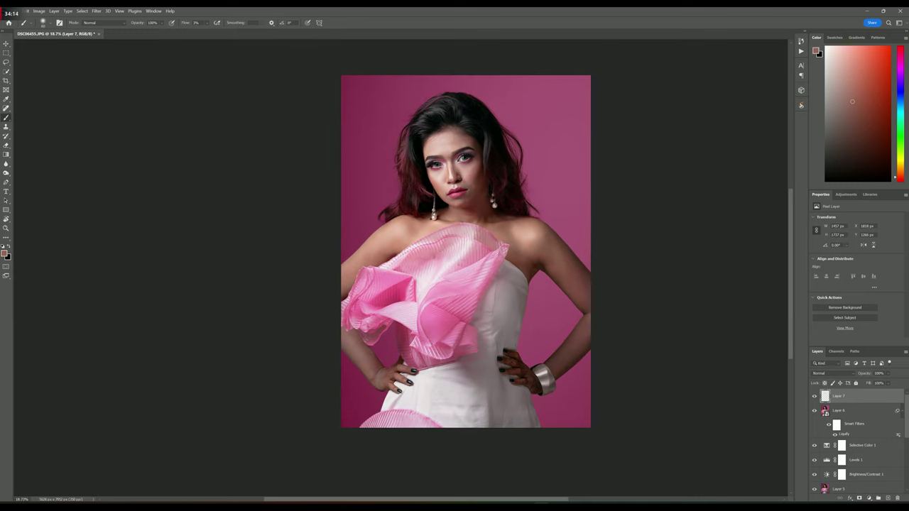
left_click(814, 396)
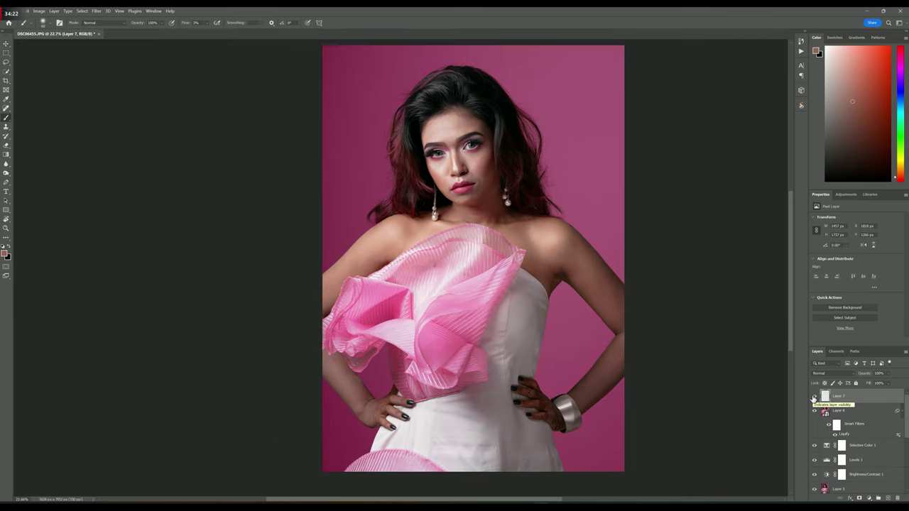
scroll(469, 177, "up", 4)
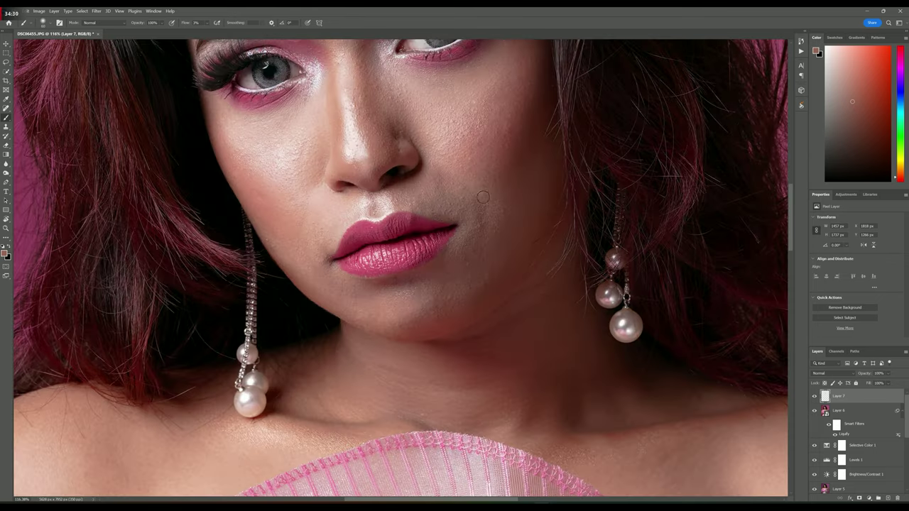
scroll(497, 196, "up", 3)
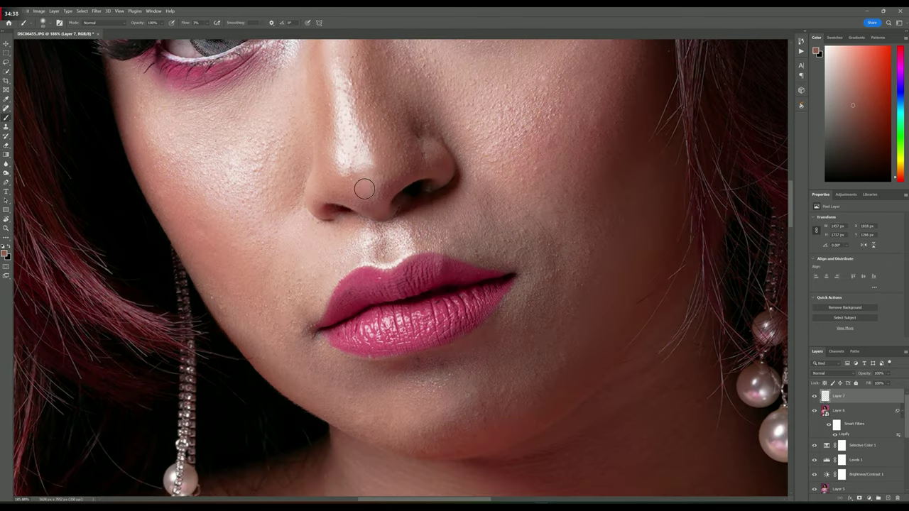
scroll(365, 187, "down", 2)
scroll(403, 230, "down", 2)
scroll(546, 255, "down", 1)
Enlarge the brush and lay sampled light and dark skin tones over the shoulder and arm
left_click(544, 272, "alt")
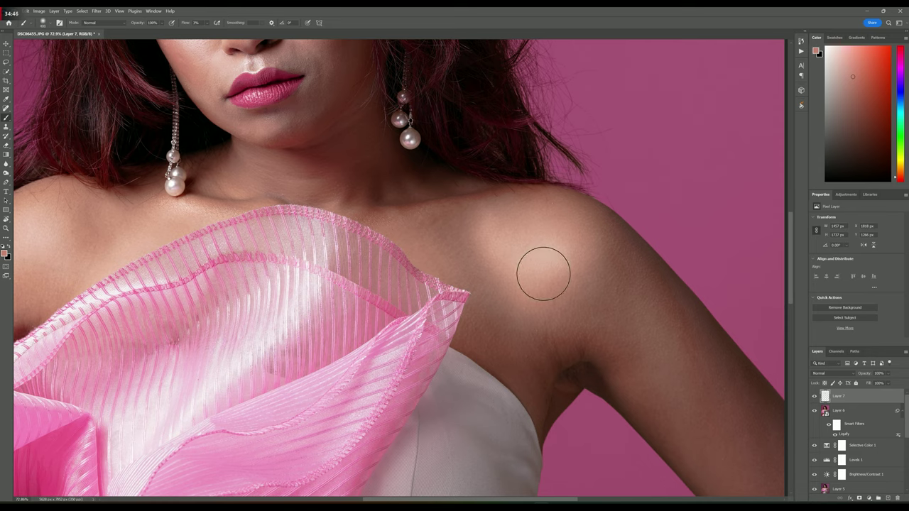
key("bracketright")
key("bracketright")
scroll(611, 299, "down", 1)
left_click(545, 261, "alt")
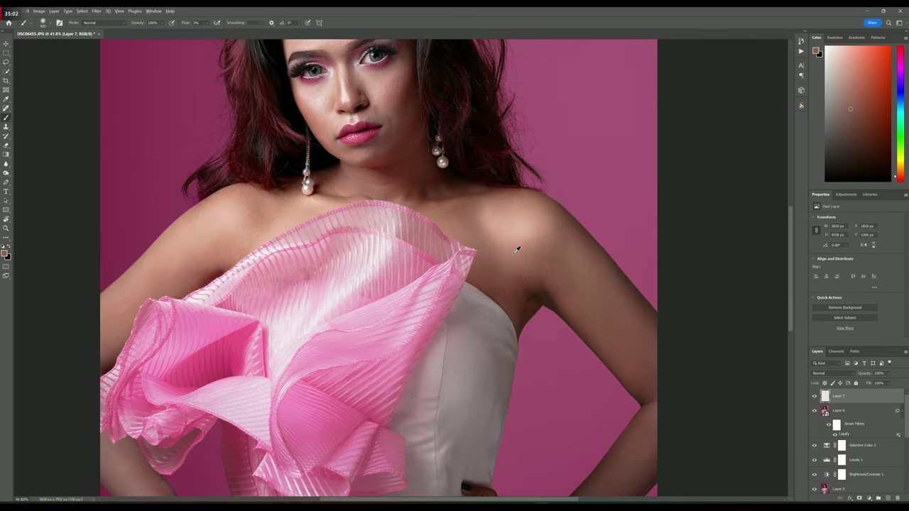
left_click(577, 274, "alt")
left_click(577, 276, "alt")
scroll(684, 379, "down", 3)
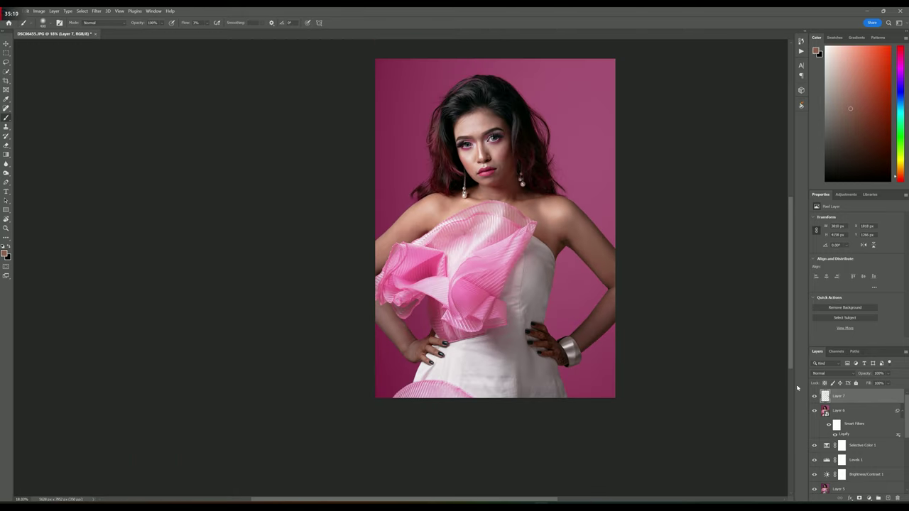
scroll(426, 215, "up", 2)
Continue sampling and brushing skin tones along the arm, forearm and hand
left_click(426, 215, "alt")
scroll(369, 276, "up", 2)
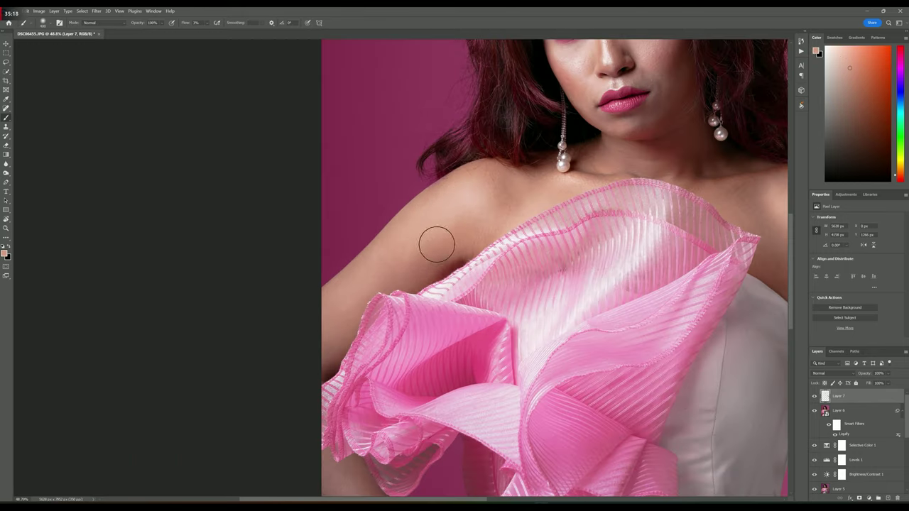
scroll(466, 219, "down", 3)
scroll(272, 257, "up", 3)
scroll(272, 257, "down", 1)
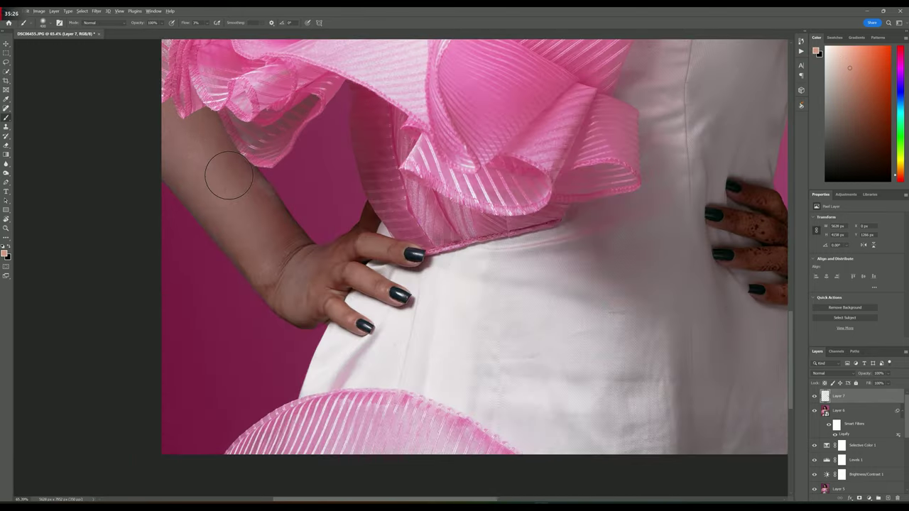
scroll(307, 69, "down", 1)
left_click(306, 68, "alt")
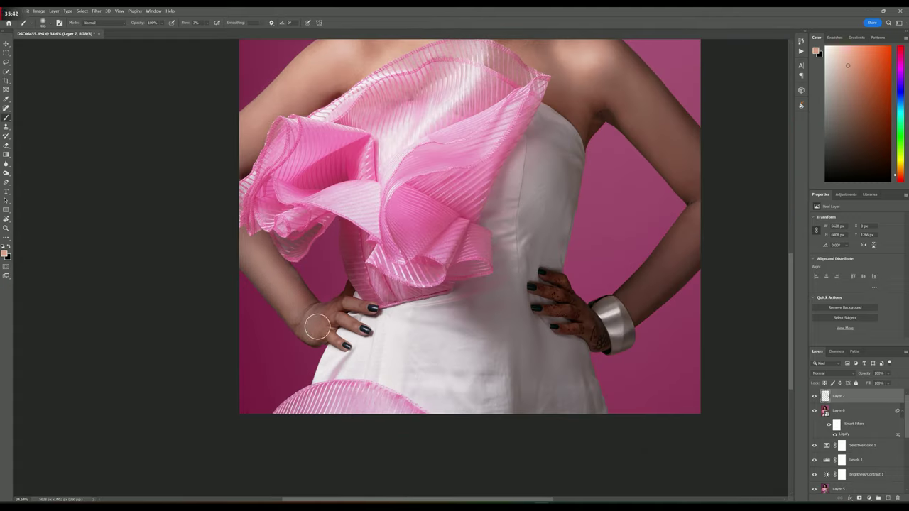
scroll(385, 364, "down", 3)
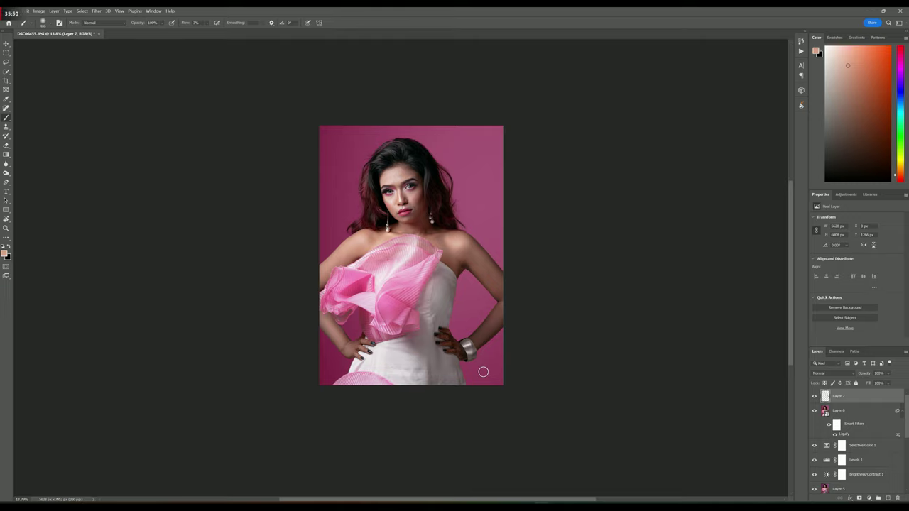
scroll(326, 330, "up", 5)
scroll(319, 327, "down", 5)
scroll(338, 317, "up", 2)
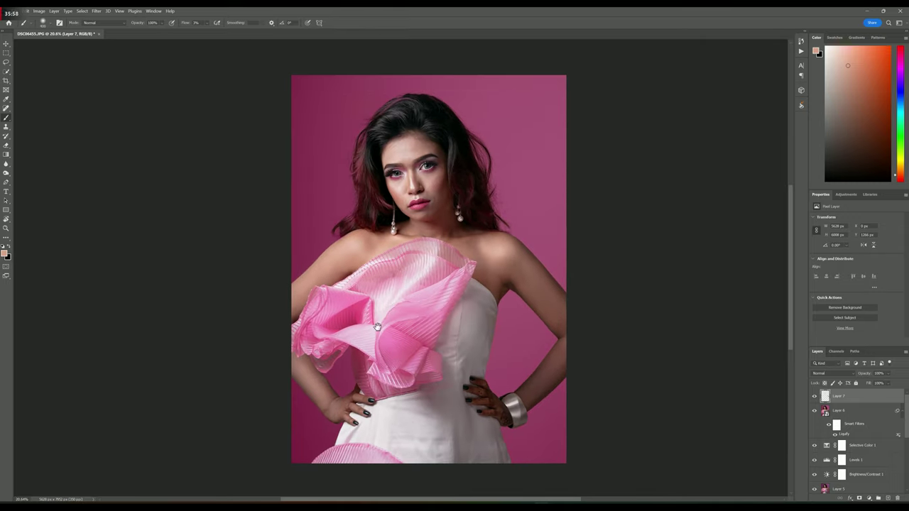
Stamp visible layers into Layer 8 and make a feathered lasso selection around the arm-edge bump
key("ctrl+alt+shift+e")
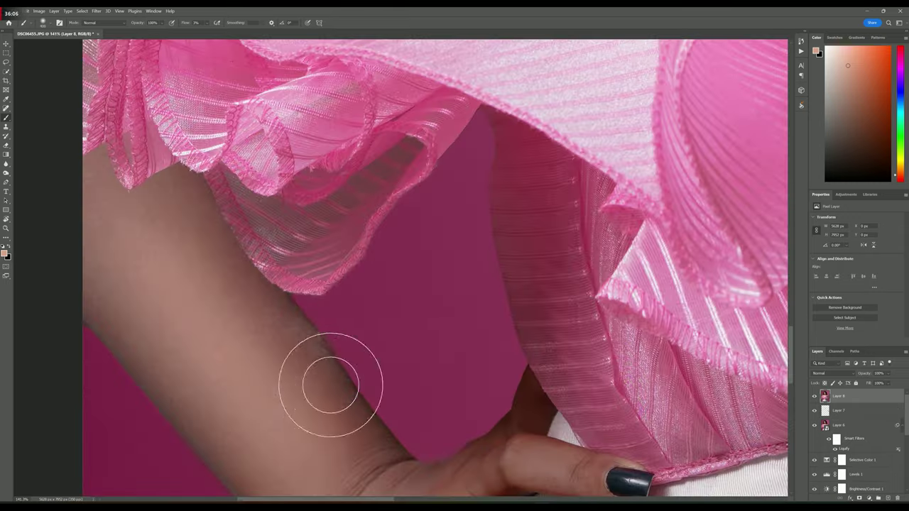
scroll(331, 386, "up", 5)
key("l")
left_click(277, 304)
left_click(355, 403)
left_click(277, 304)
right_click(300, 320)
left_click(320, 338)
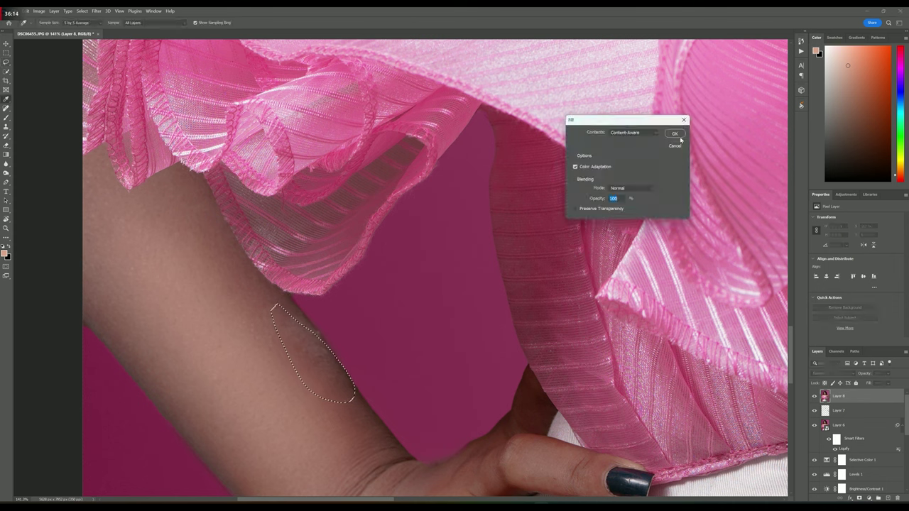
left_click(679, 136)
Clone away the inner-arm blemish with the Clone Stamp at 12% flow
key("s")
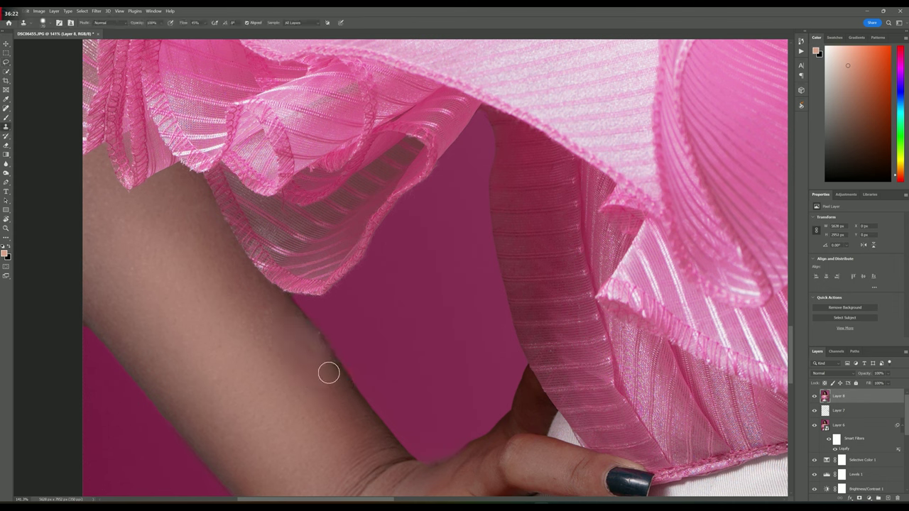
key("shift+1")
key("shift+2")
key("ctrl+0")
Lower Layer 8's opacity and stamp visible layers into a new Layer 9
left_click_drag(863, 374, 853, 374)
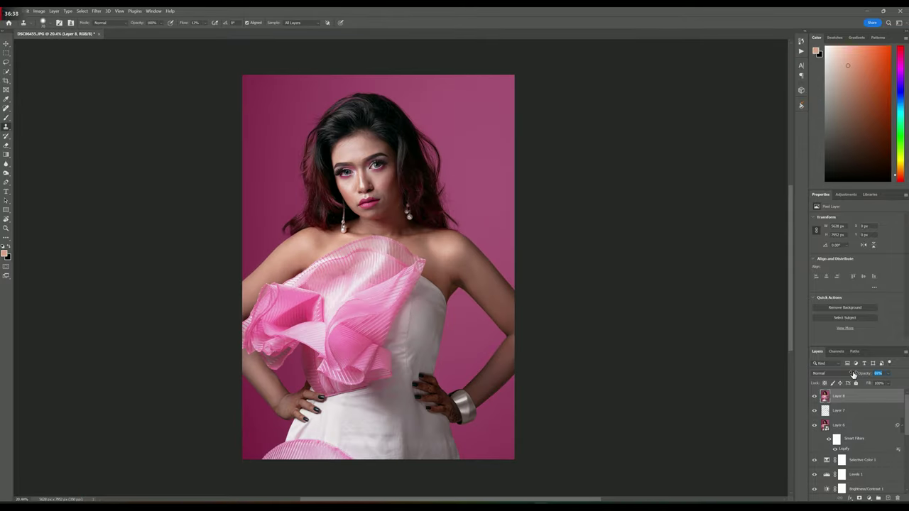
scroll(463, 380, "left", 2)
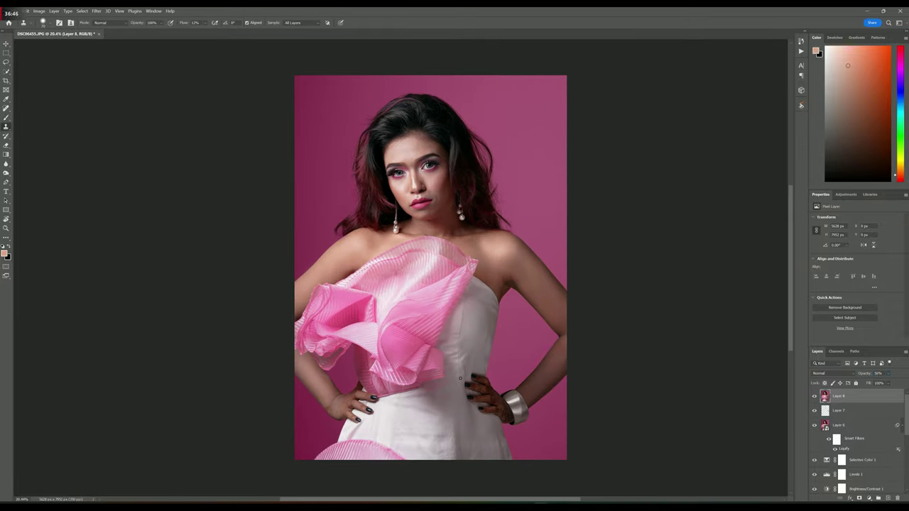
key("ctrl+shift+alt+e")
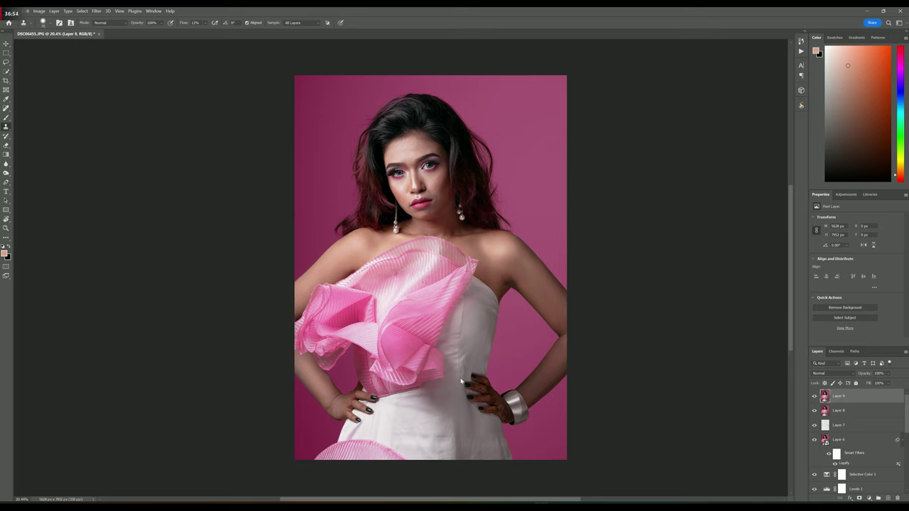
Run Liquify on merged Layer 9 to reshape her waist and arm contours
key("ctrl+shift+x")
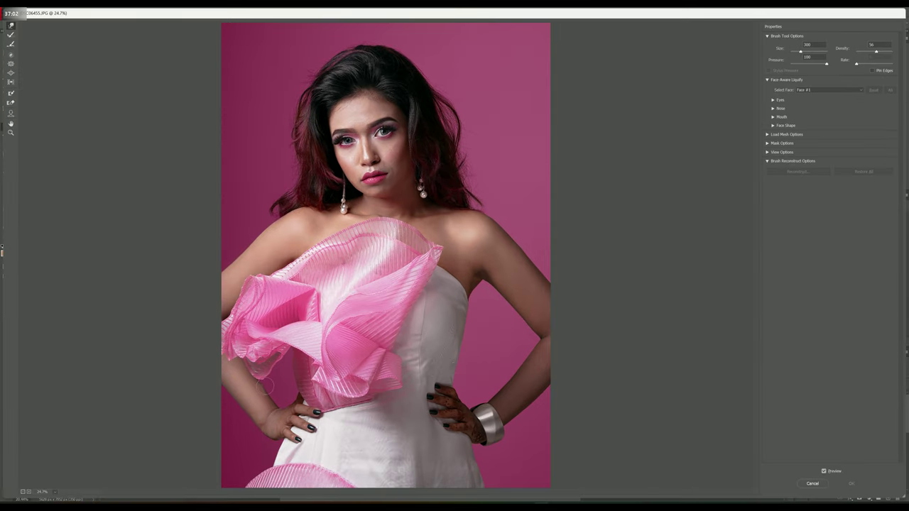
scroll(279, 401, "up", 2)
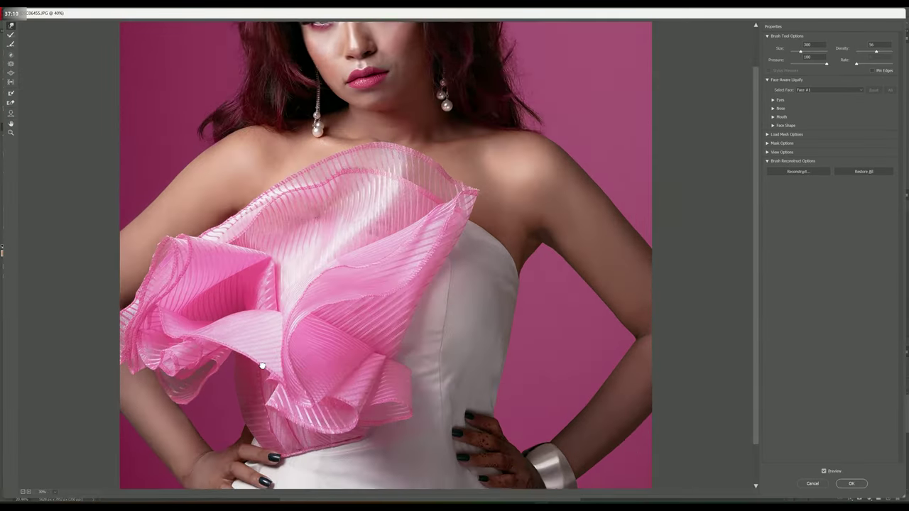
scroll(234, 387, "up", 2)
scroll(178, 373, "up", 2)
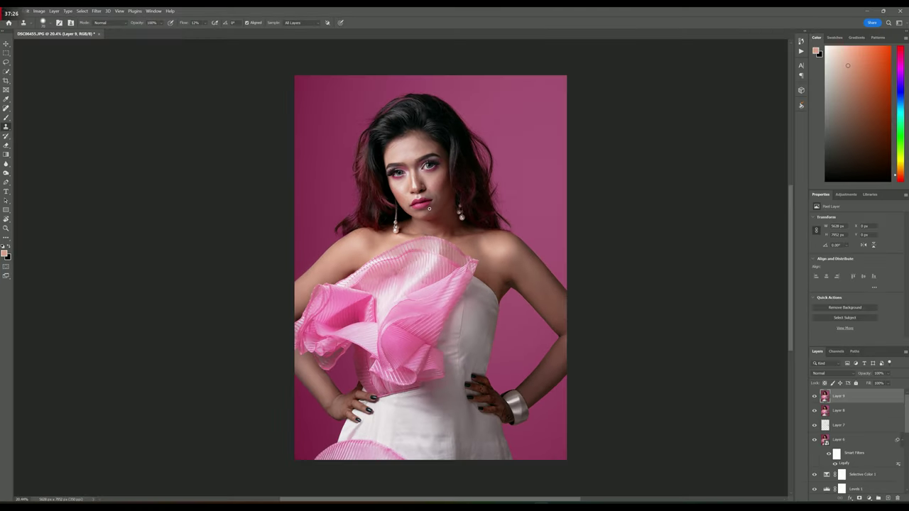
scroll(429, 208, "up", 5)
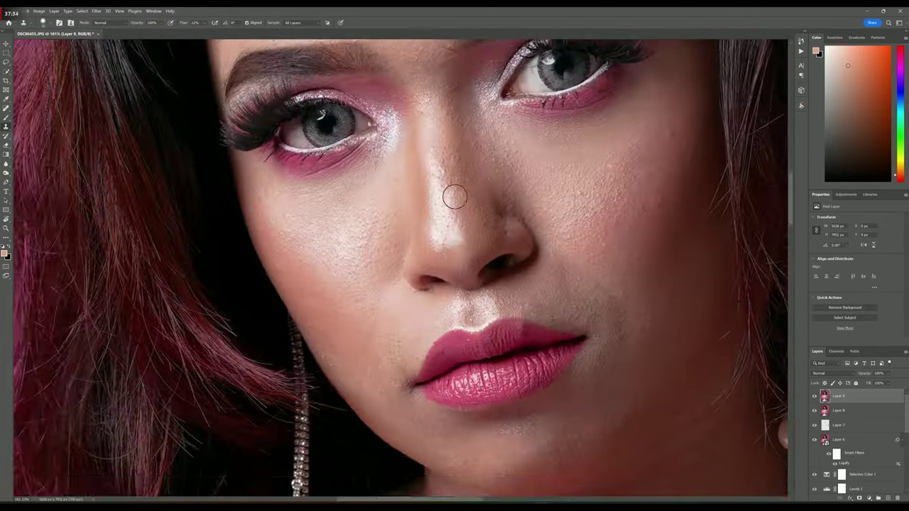
scroll(410, 215, "down", 3)
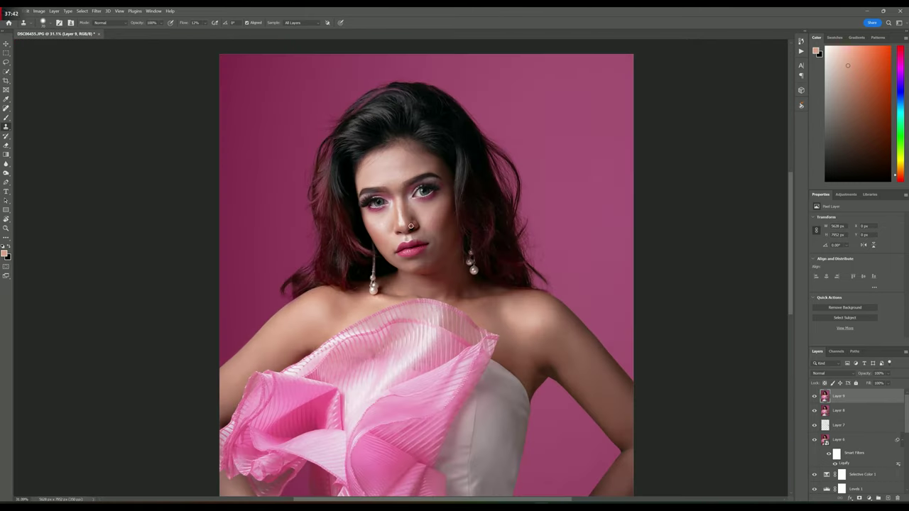
scroll(410, 215, "down", 2)
scroll(426, 234, "up", 5)
scroll(443, 252, "up", 2)
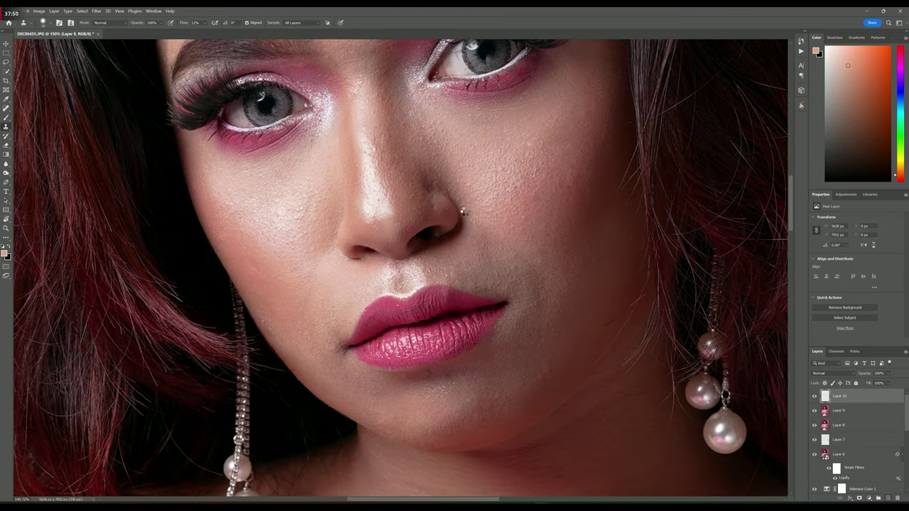
Set the brush to 100% flow and 2% opacity, then dab sampled skin tones around the nostril
key("shift+0")
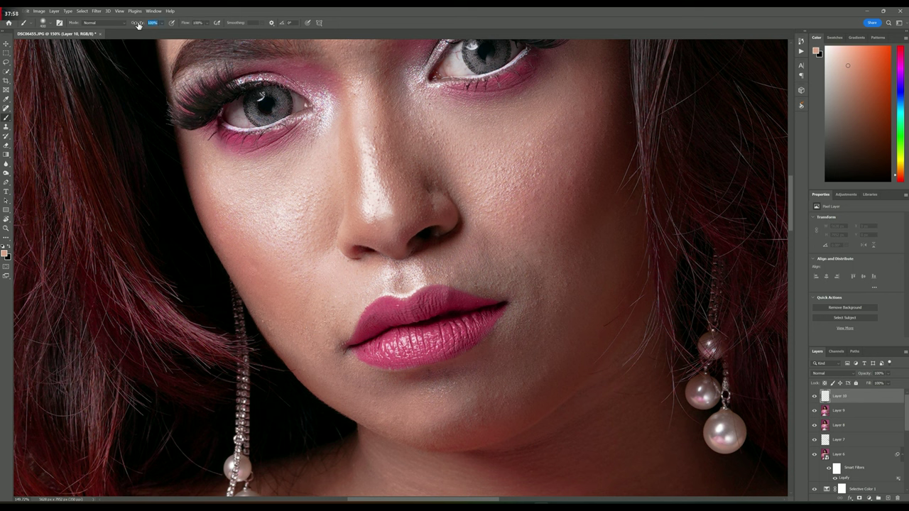
key("0")
key("2")
key("bracketleft")
key("bracketleft")
key("bracketleft")
left_click(376, 233, "alt")
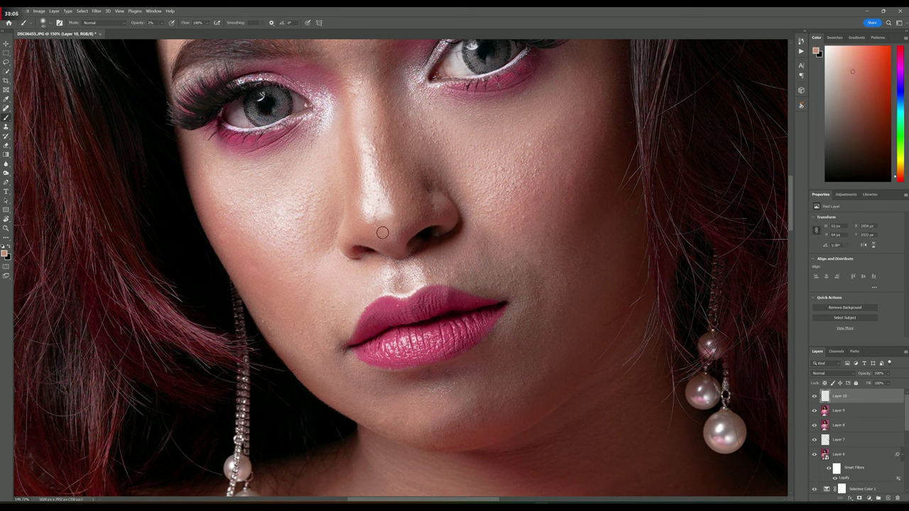
left_click(376, 233)
left_click(395, 224, "alt")
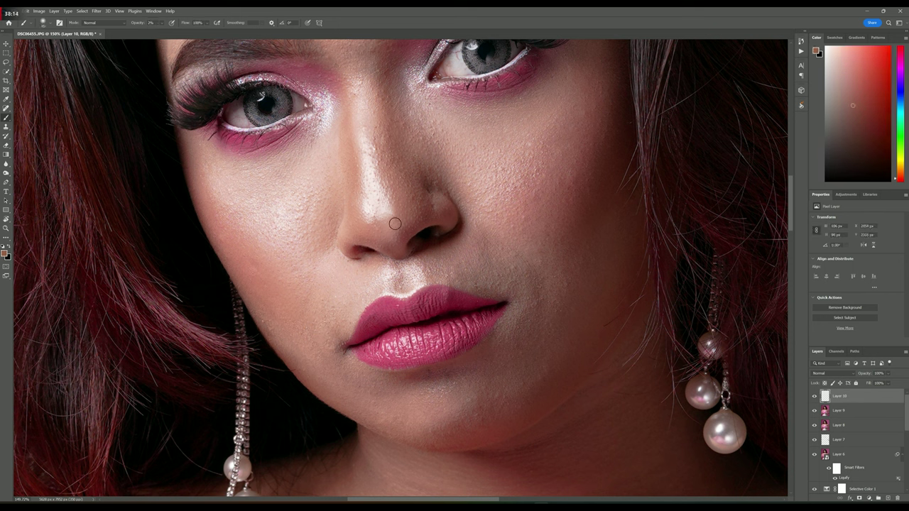
left_click(392, 237)
left_click(394, 245, "alt")
left_click(392, 244)
Sample another face tone, then view the Background alone to compare before restoring all layers
key("ctrl+0")
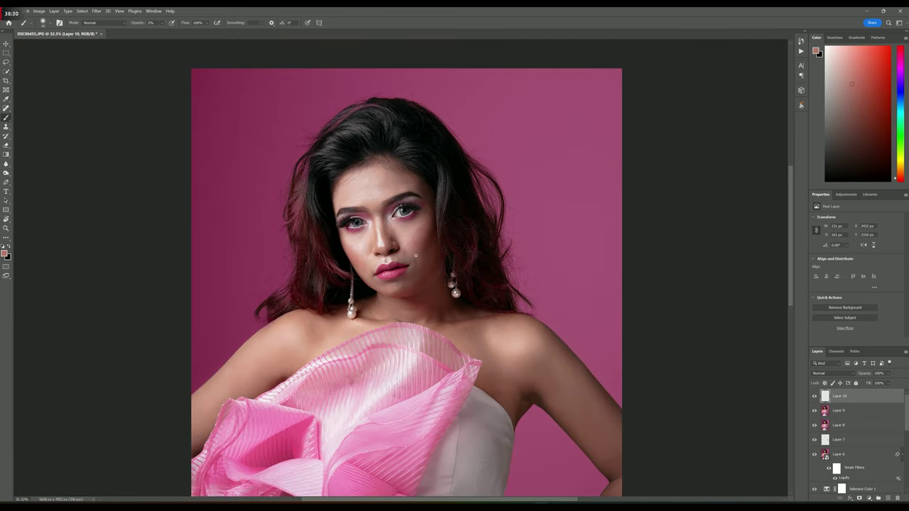
scroll(393, 243, "up", 3)
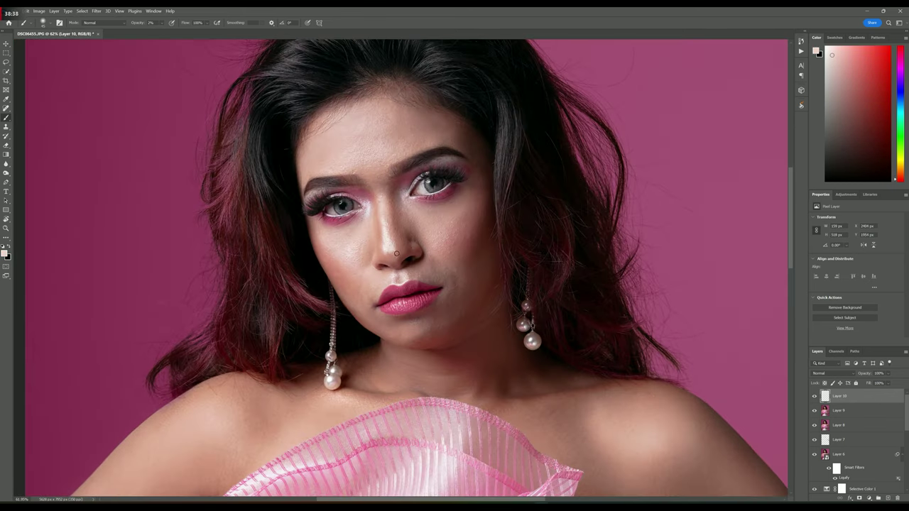
left_click(380, 217, "alt")
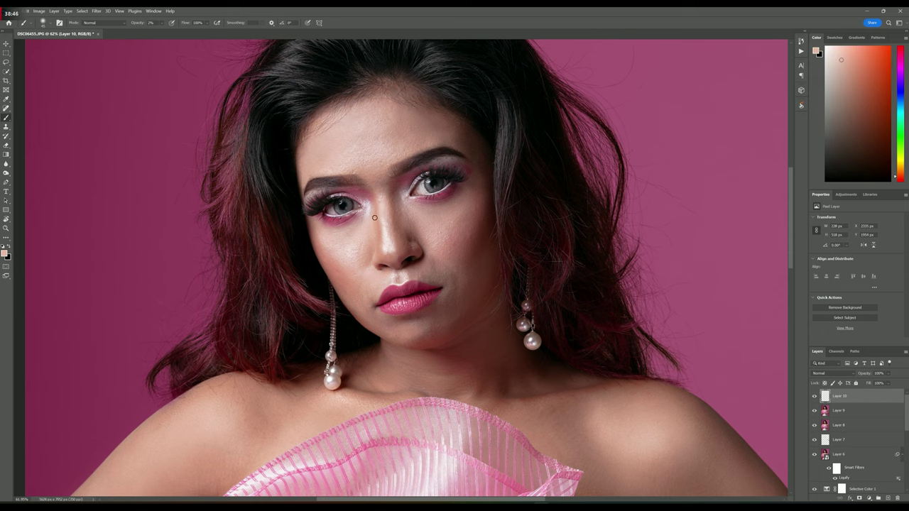
scroll(373, 217, "down", 5)
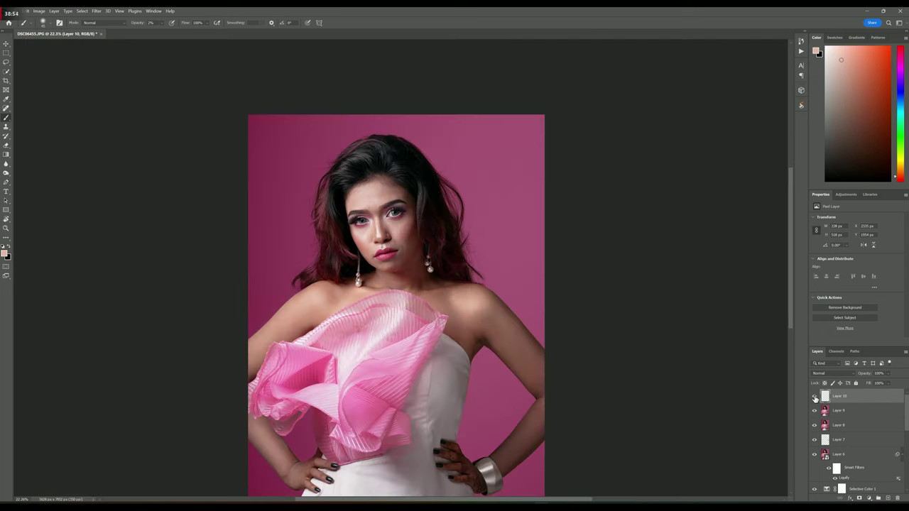
left_click_drag(406, 330, 417, 268)
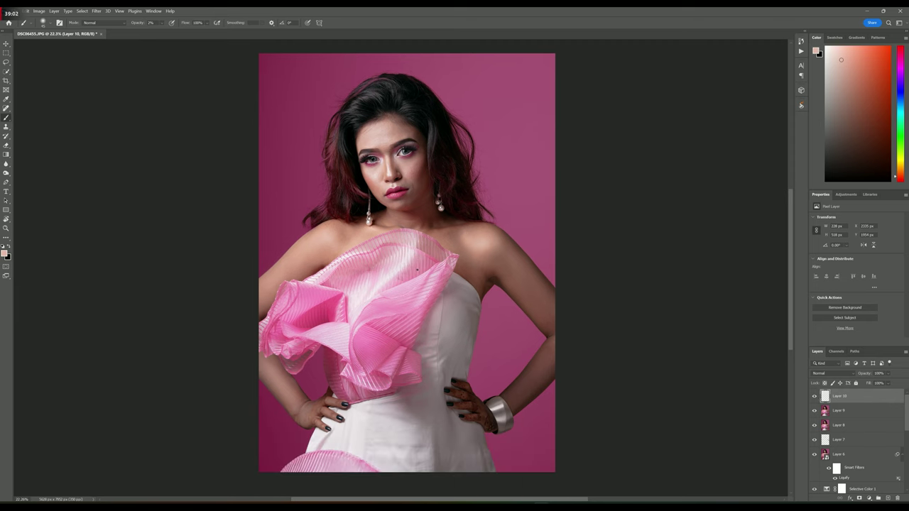
scroll(851, 440, "down", 5)
left_click(814, 485, "alt")
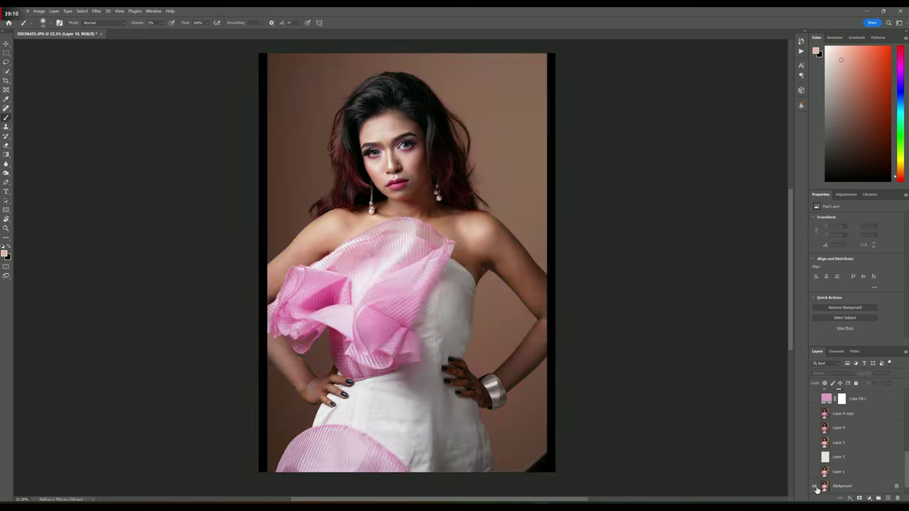
left_click(814, 486, "alt")
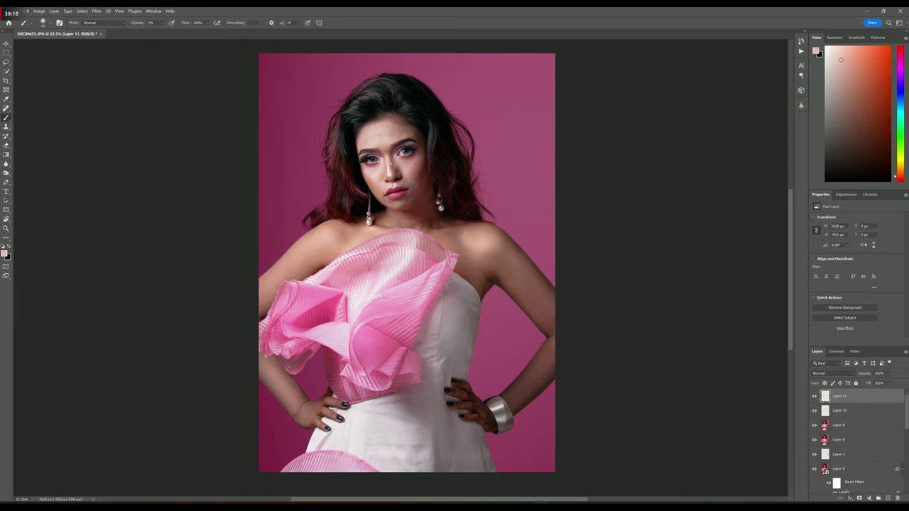
Convert the merged Layer 11 into an embedded smart object from its layer menu
scroll(350, 177, "up", 5)
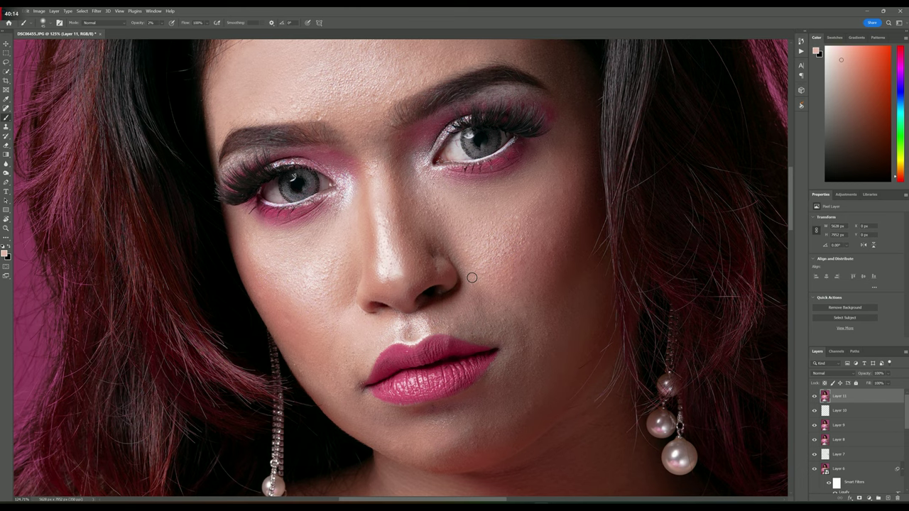
scroll(472, 278, "up", 3)
scroll(486, 337, "down", 3)
scroll(317, 212, "up", 1)
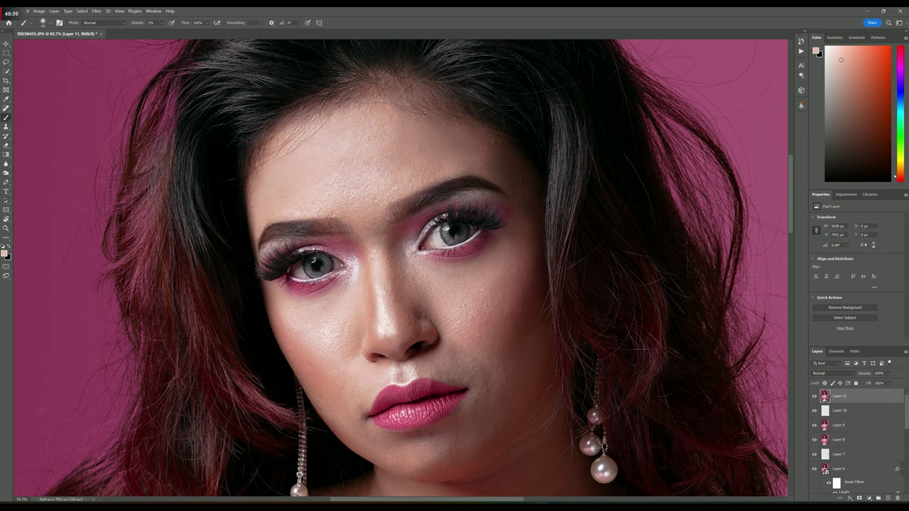
right_click(829, 406)
left_click(838, 206)
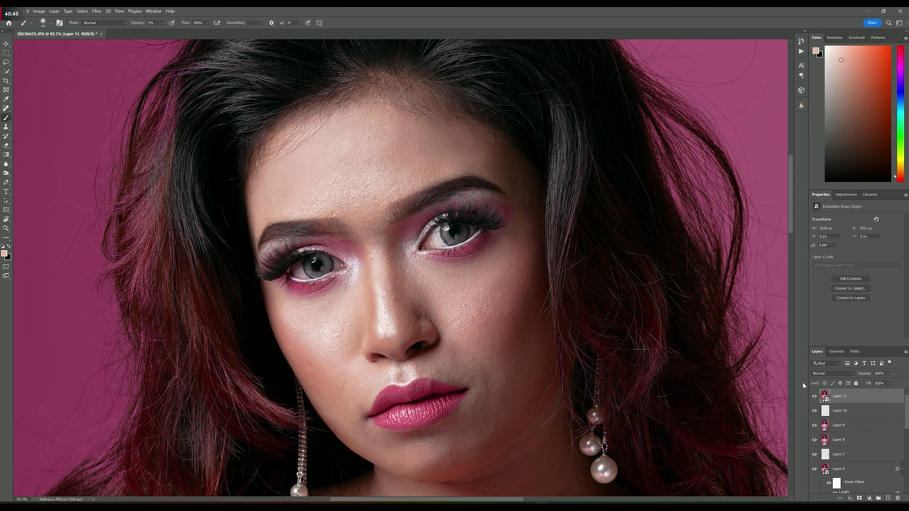
Duplicate Layer 11 and apply a 7.2 px Gaussian Blur to the original
key("ctrl+j")
left_click(96, 10)
left_click(200, 122)
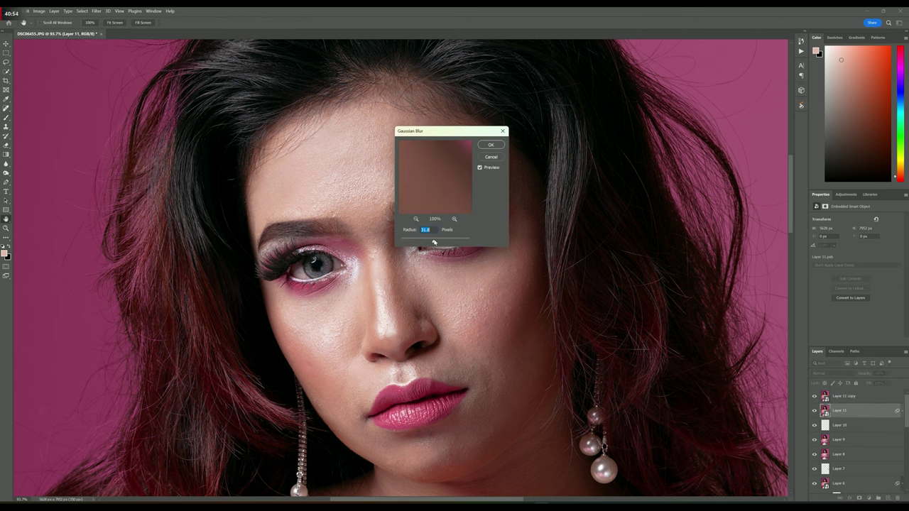
left_click_drag(434, 242, 424, 242)
left_click(415, 219)
left_click(416, 219)
left_click(416, 219)
left_click(415, 219)
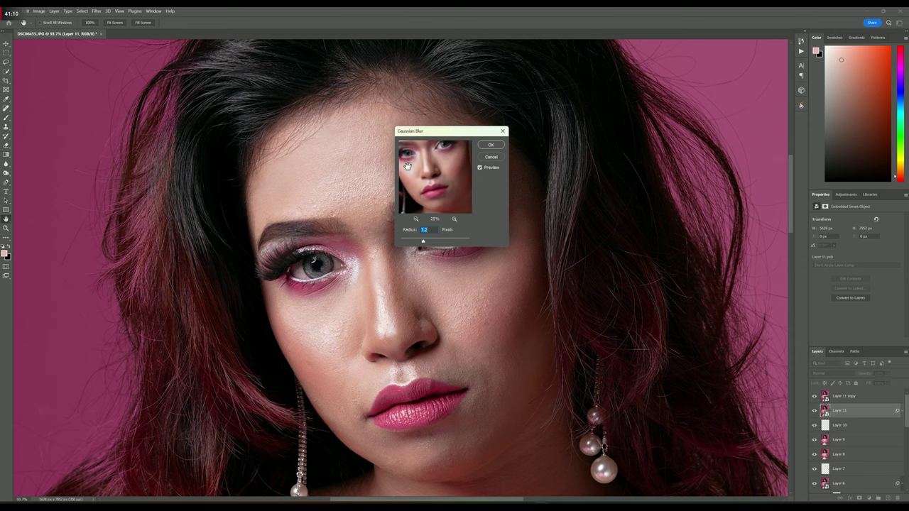
left_click(490, 146)
Apply a High Pass filter with radius 2 to the Layer 11 copy
key("alt+bracketright")
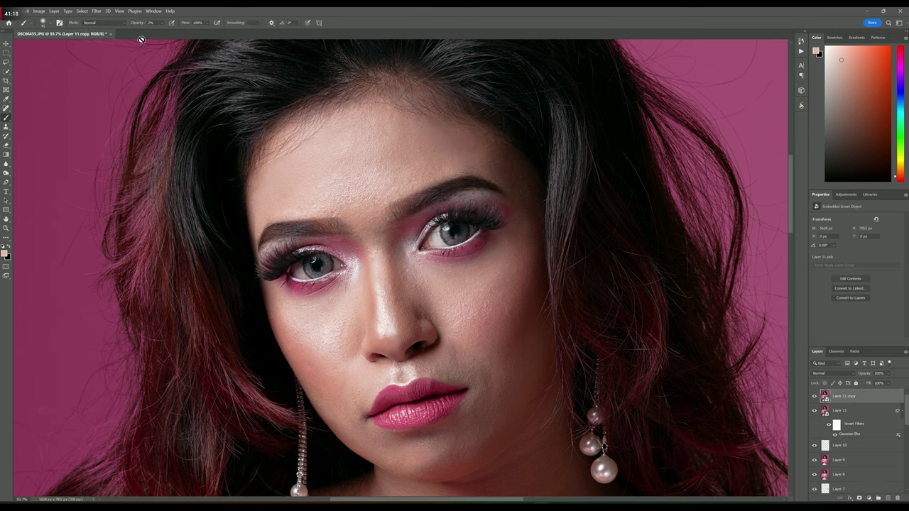
left_click(96, 11)
left_click(199, 161)
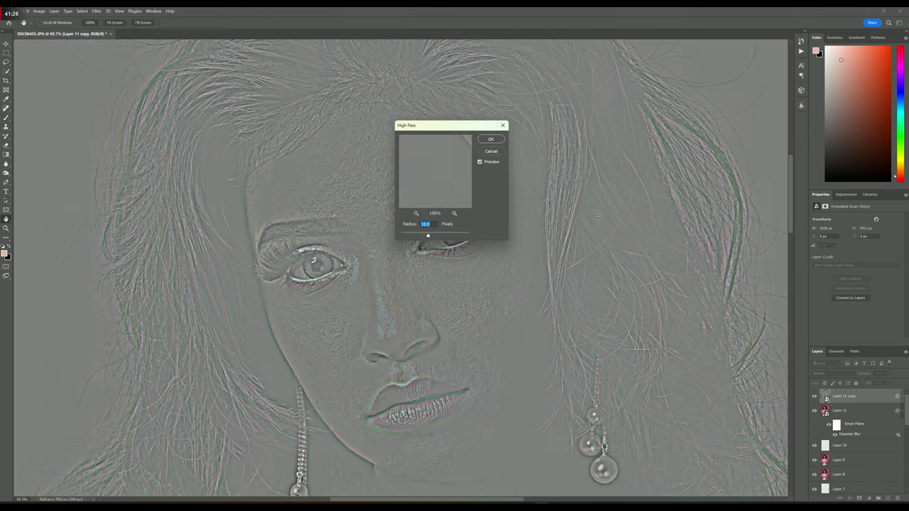
type("2")
key("Return")
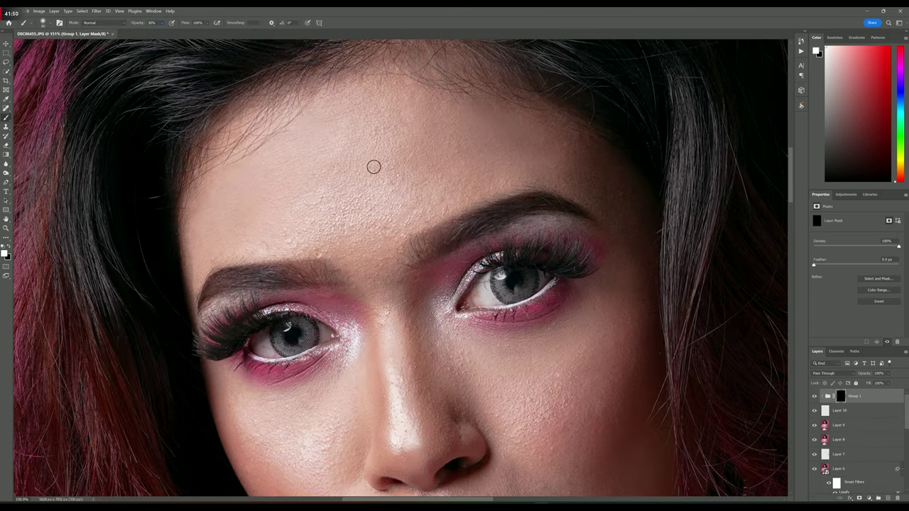
Toggle Group 1's visibility to compare before and after, then expand the group
key("bracketright")
key("bracketright")
key("bracketright")
key("bracketright")
key("bracketright")
key("bracketright")
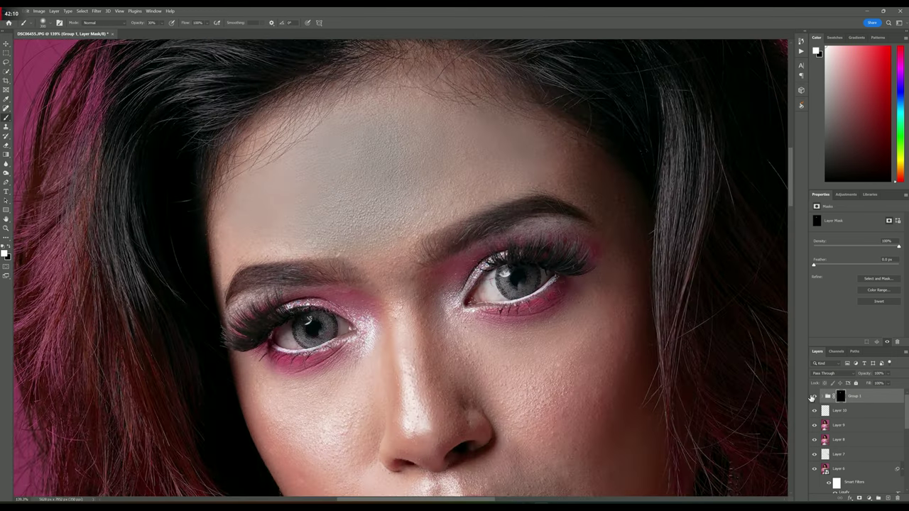
left_click(814, 396)
left_click(814, 396)
left_click(814, 396)
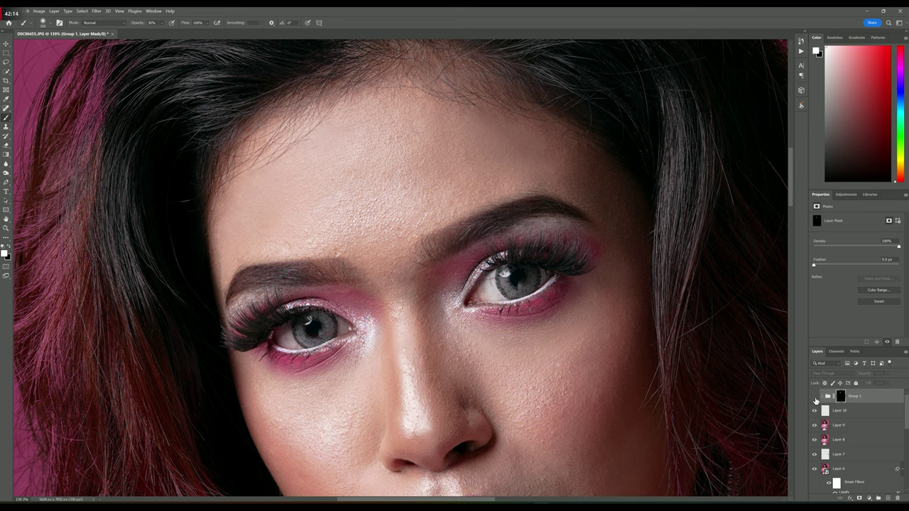
left_click(814, 396)
left_click(821, 396)
Set the Layer 11 copy to Vivid Light blending and select Group 1's mask
left_click(847, 410)
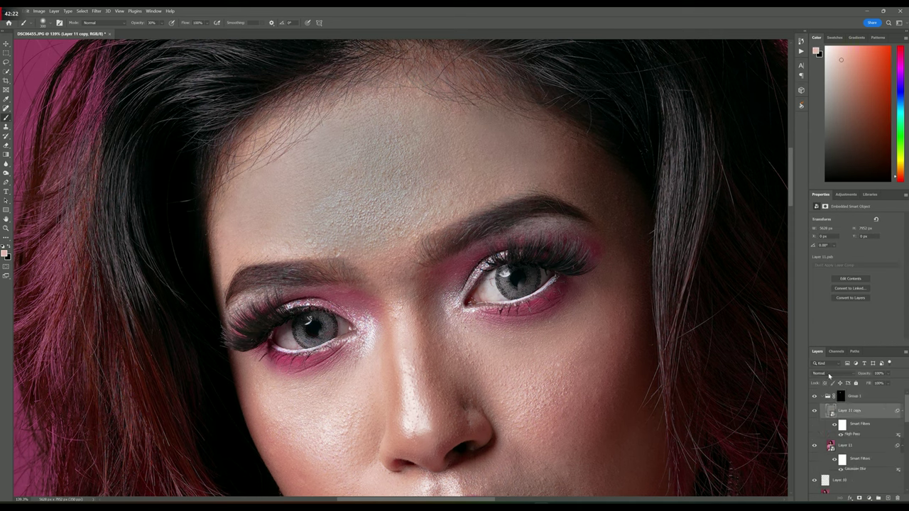
left_click(825, 372)
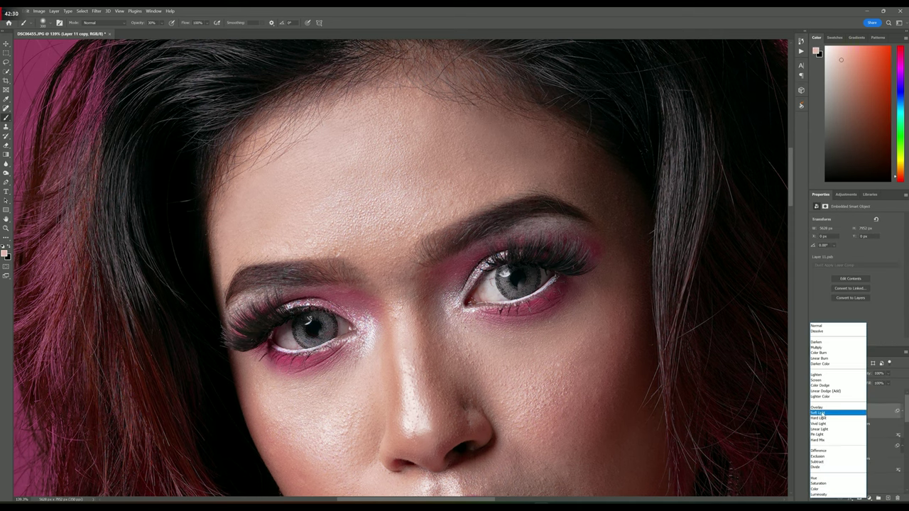
left_click(820, 423)
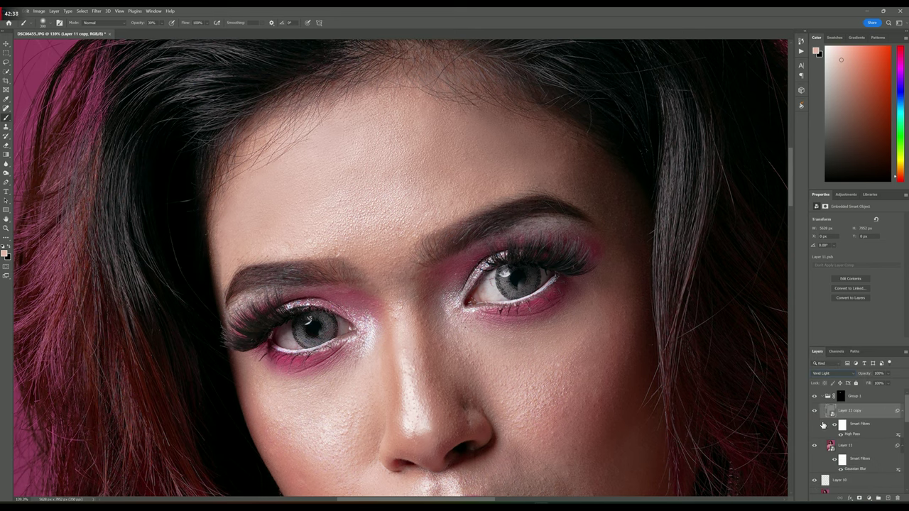
left_click(821, 396)
left_click(839, 396)
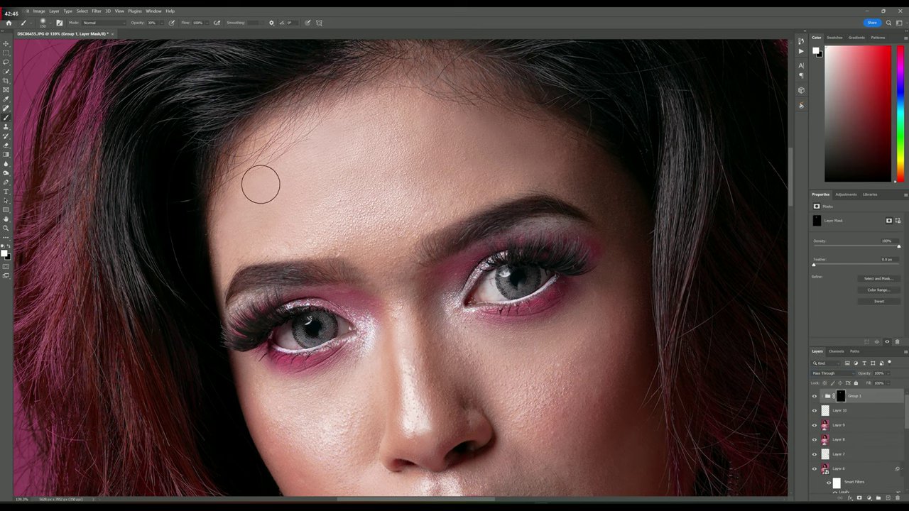
Paint white with an enlarged brush on Group 1's mask over the skin of her upper body
scroll(613, 411, "down", 5)
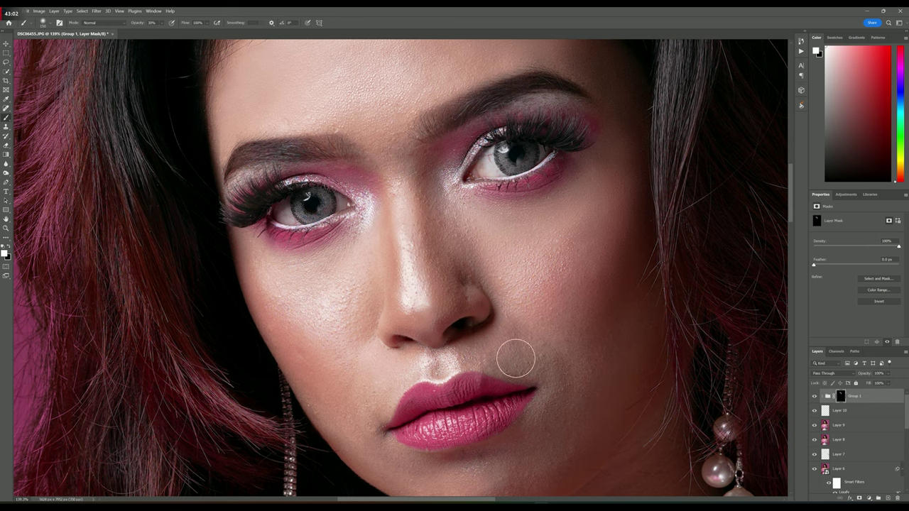
scroll(525, 448, "down", 3)
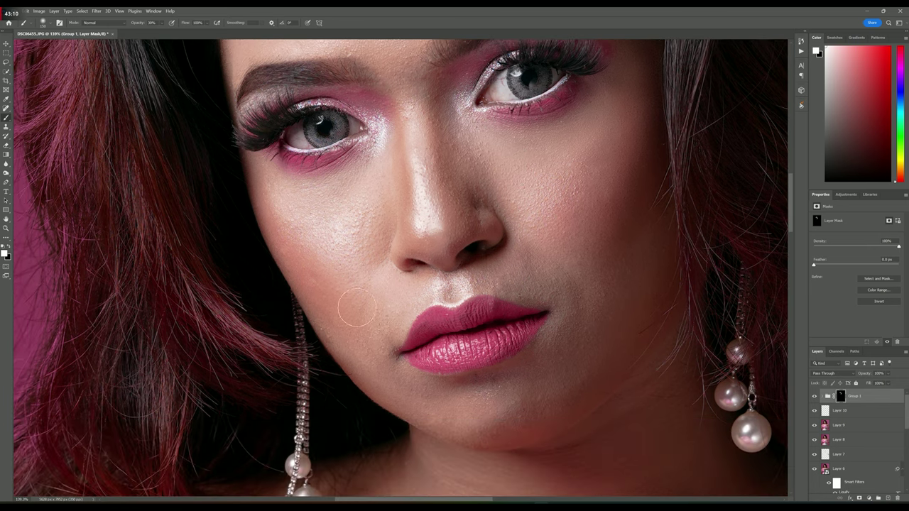
scroll(376, 323, "up", 2)
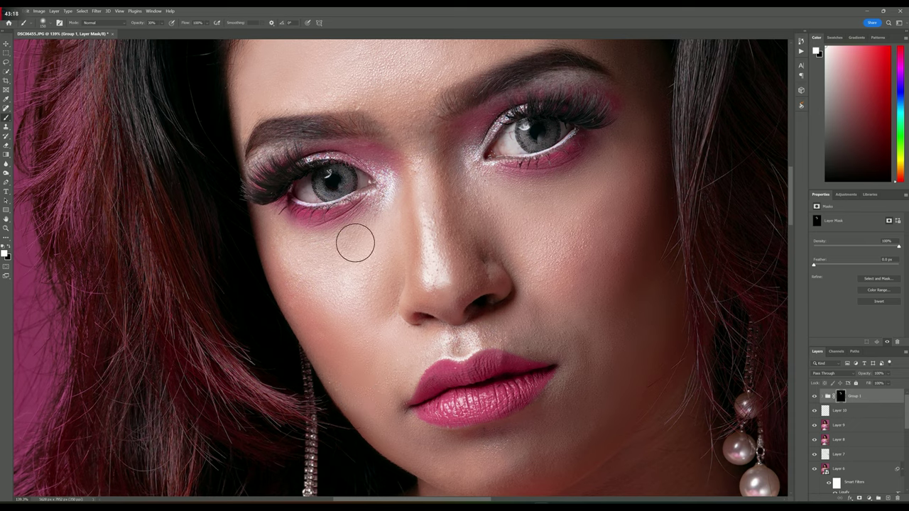
scroll(362, 334, "up", 3)
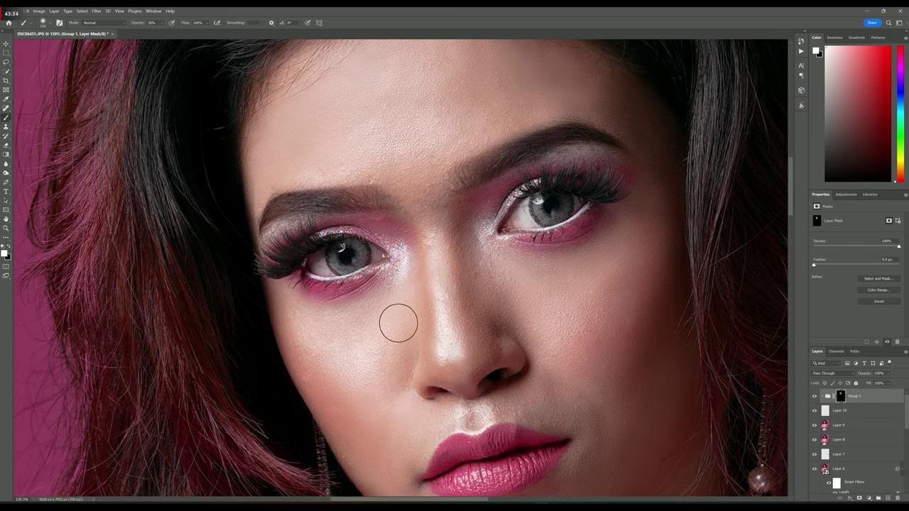
scroll(397, 320, "down", 3)
scroll(395, 288, "down", 2)
scroll(419, 263, "down", 2)
scroll(434, 239, "down", 1)
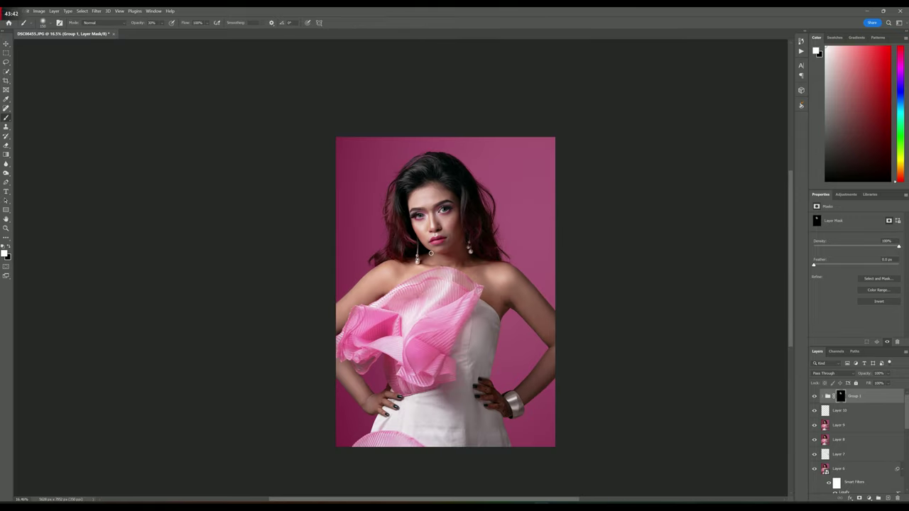
scroll(422, 198, "up", 4)
scroll(464, 216, "down", 2)
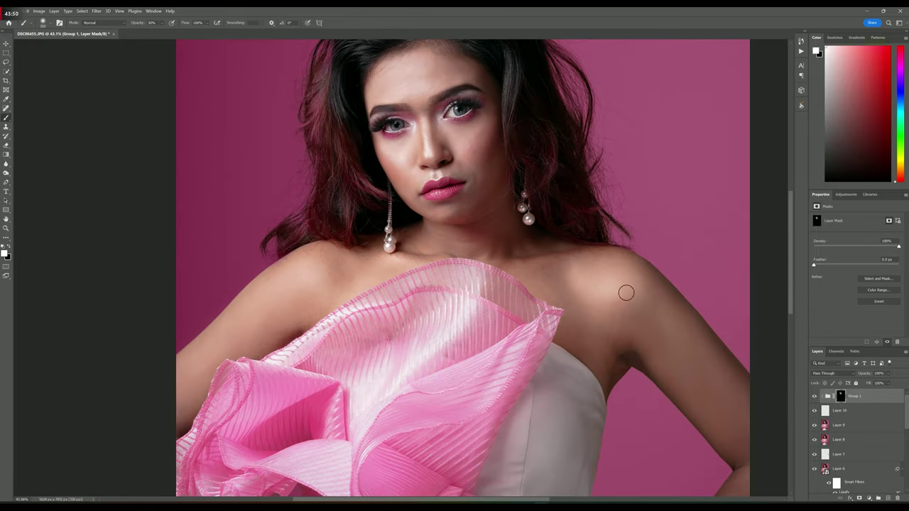
key("bracketright")
key("bracketright")
key("bracketright")
left_click_drag(332, 277, 319, 197)
scroll(220, 390, "down", 2)
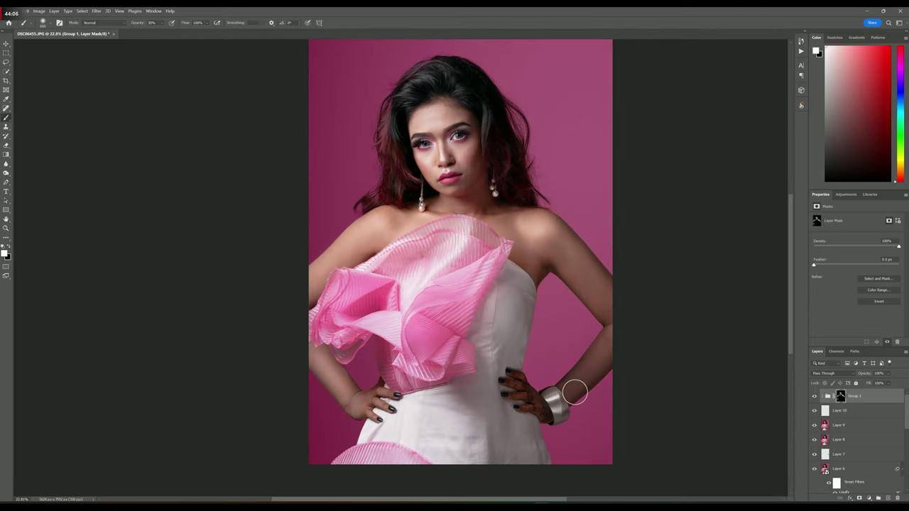
scroll(445, 138, "up", 5)
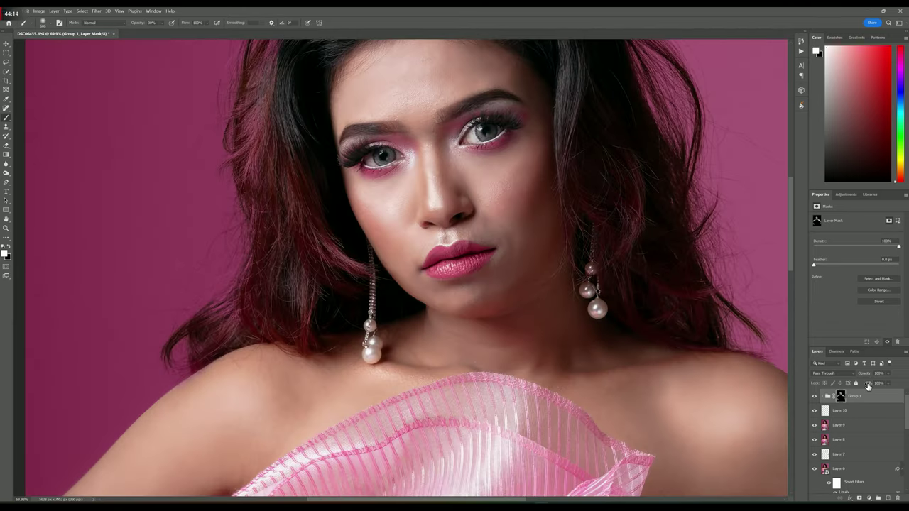
scroll(449, 315, "down", 3)
scroll(449, 315, "down", 2)
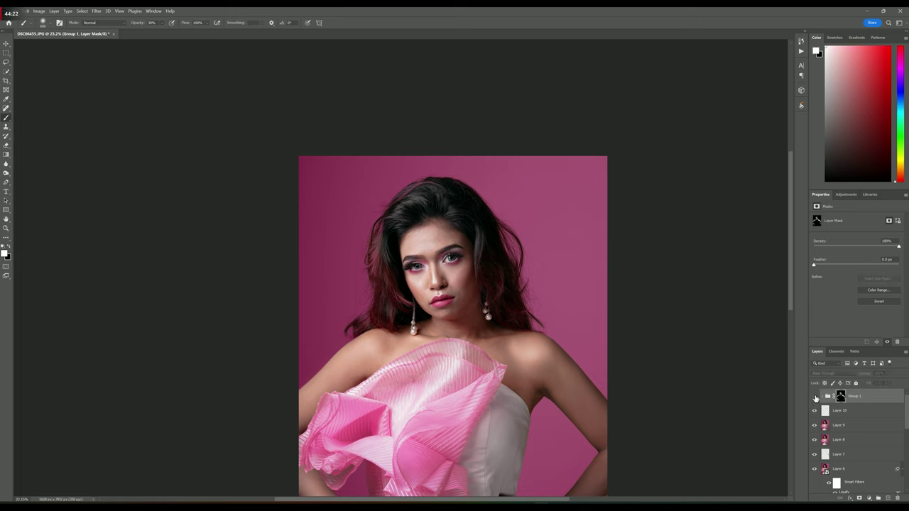
scroll(492, 370, "up", 1)
scroll(445, 264, "up", 5)
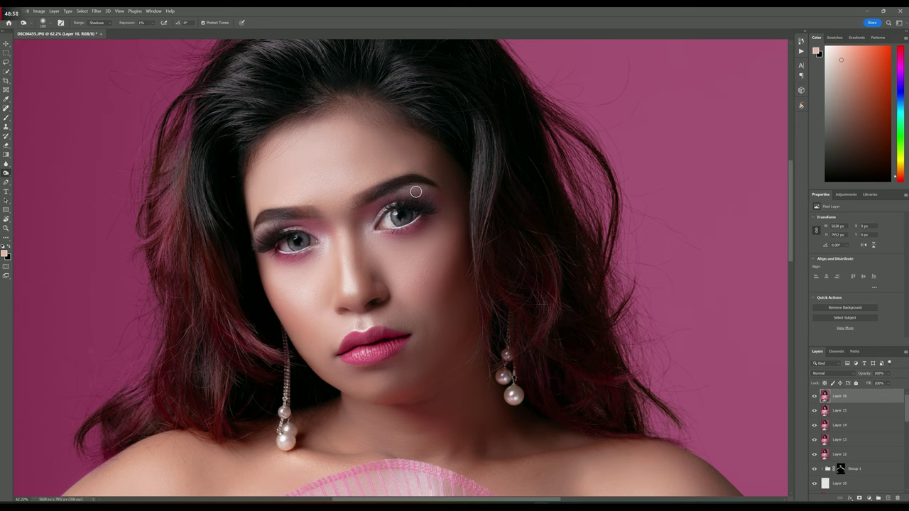
Burn shadows around her eyes, nose and cheek on Layer 16 with a smaller brush, checking the full-portrait view
key("ctrl+0")
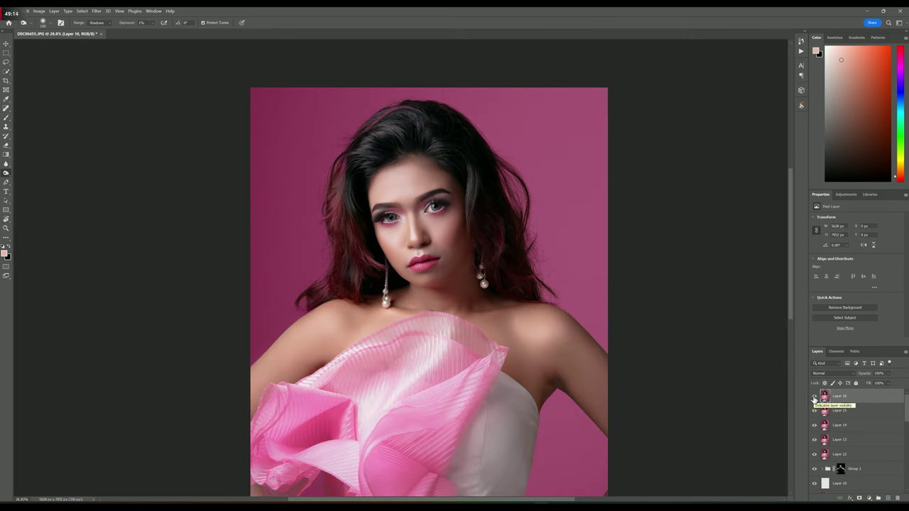
scroll(426, 248, "up", 5)
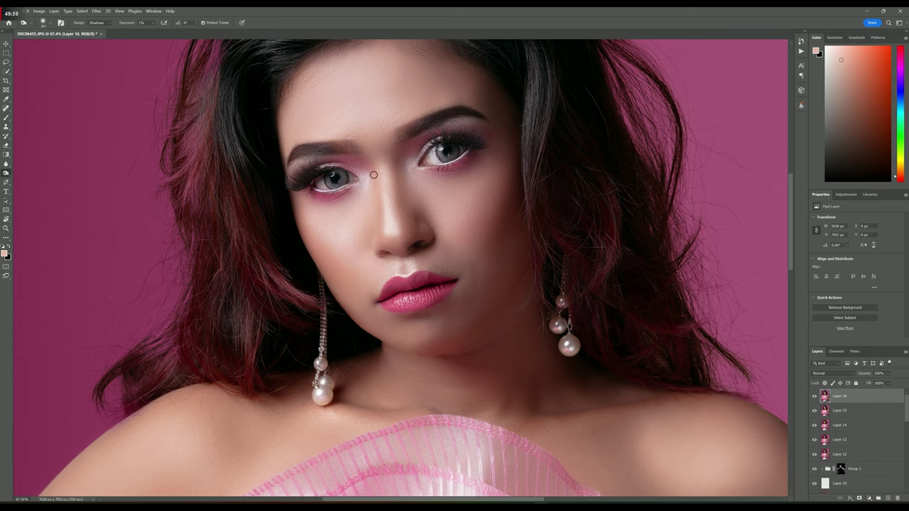
key("ctrl+0")
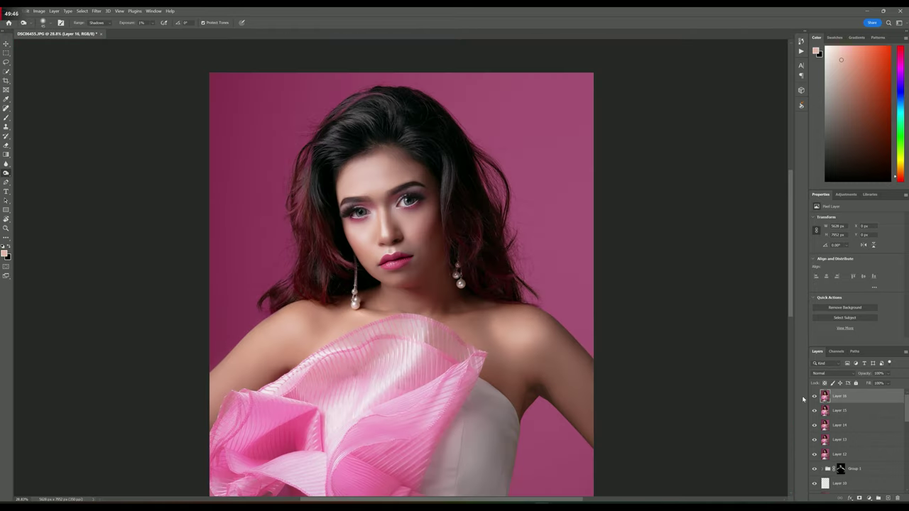
scroll(409, 230, "up", 6)
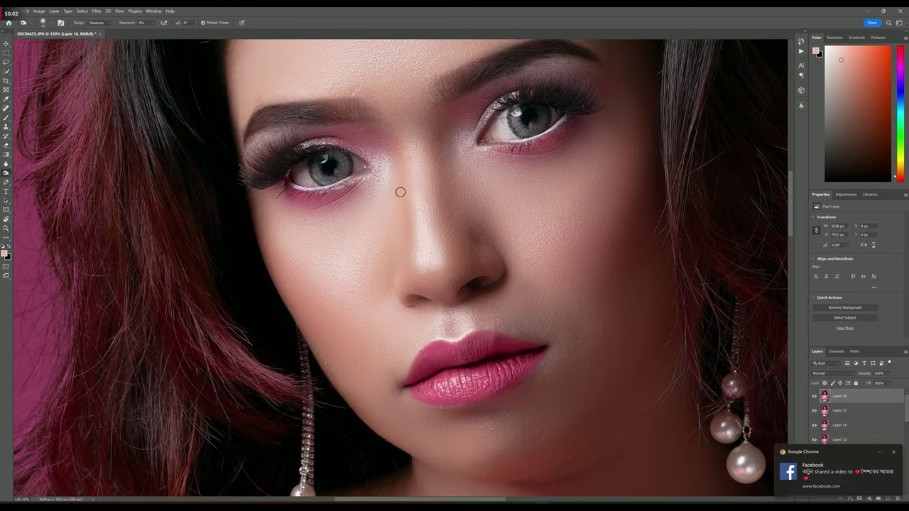
key("bracketleft")
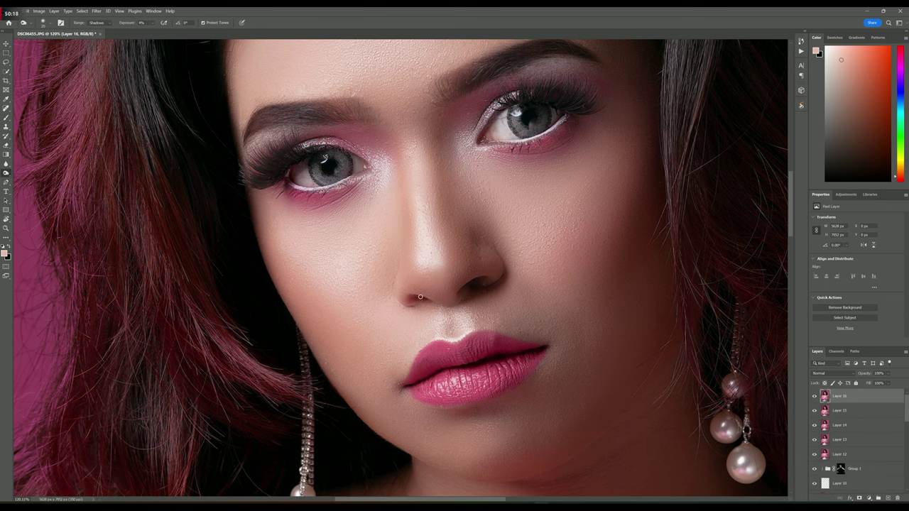
scroll(479, 278, "down", 5)
scroll(418, 261, "up", 3)
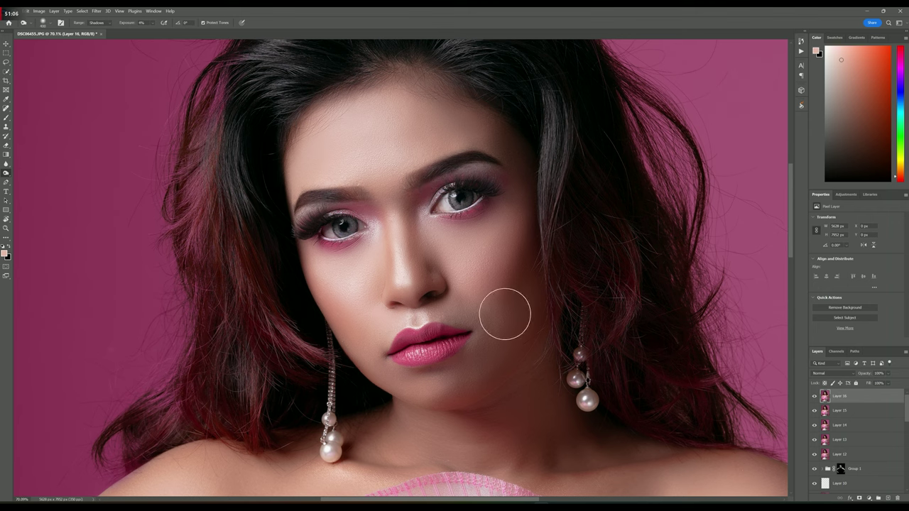
scroll(482, 267, "down", 2)
scroll(481, 266, "down", 3)
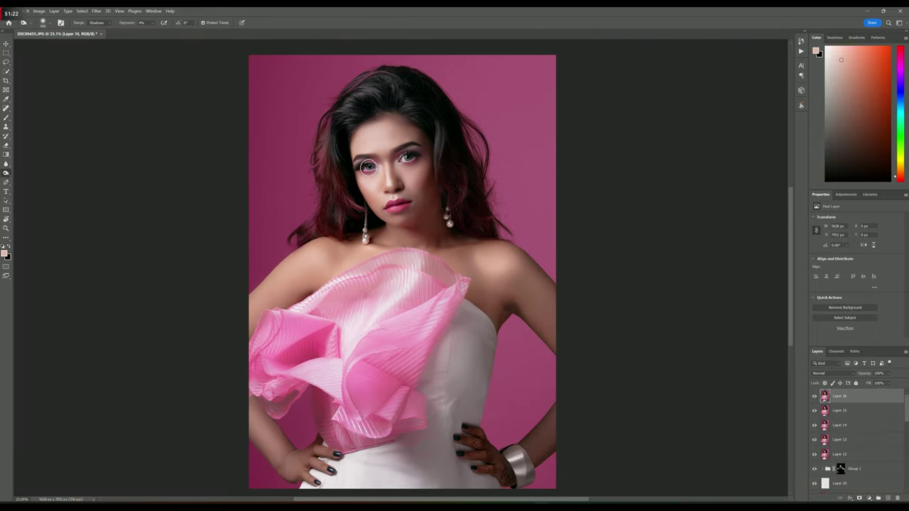
Sharpen Layer 17 with Unsharp Mask and stack a new merged Layer 18 above it
key("bracketright")
key("bracketright")
key("bracketright")
scroll(365, 324, "down", 2)
scroll(365, 324, "up", 2)
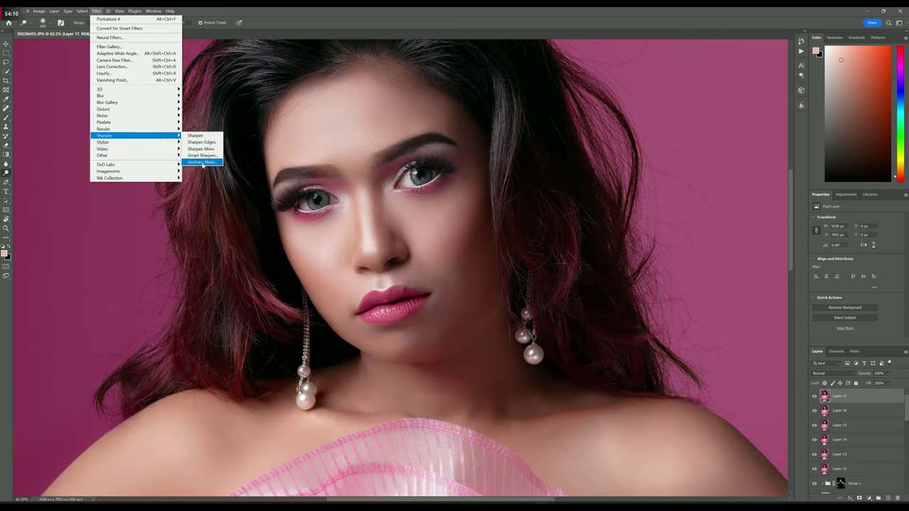
left_click(202, 163)
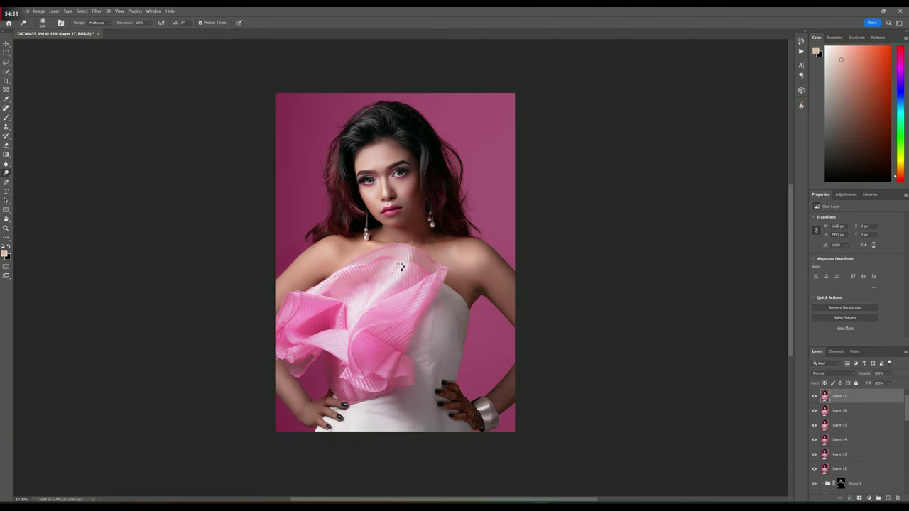
key("ctrl+j")
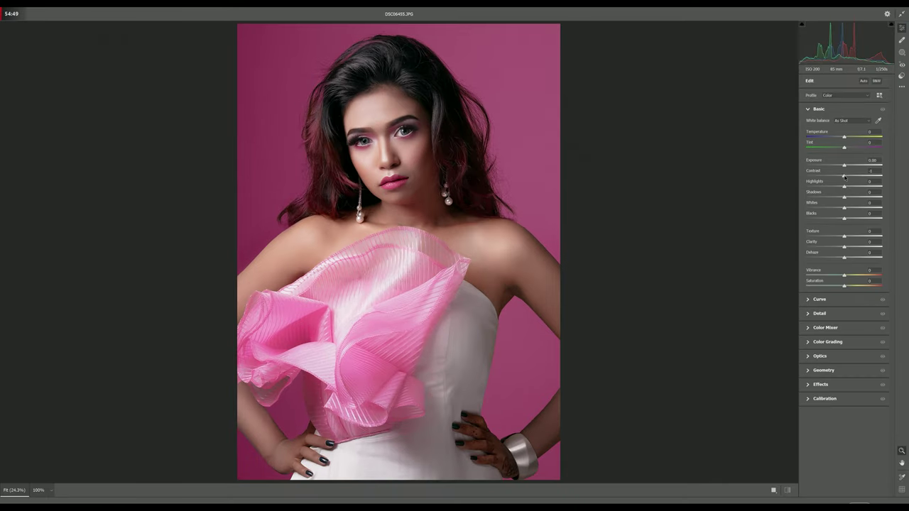
Raise Contrast to +8 in Camera Raw's Basic panel on Layer 18
left_click_drag(843, 176, 847, 176)
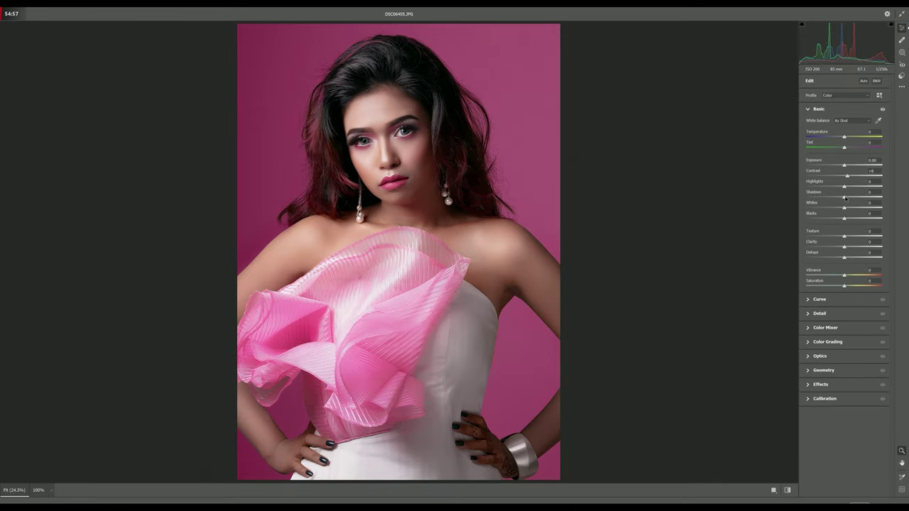